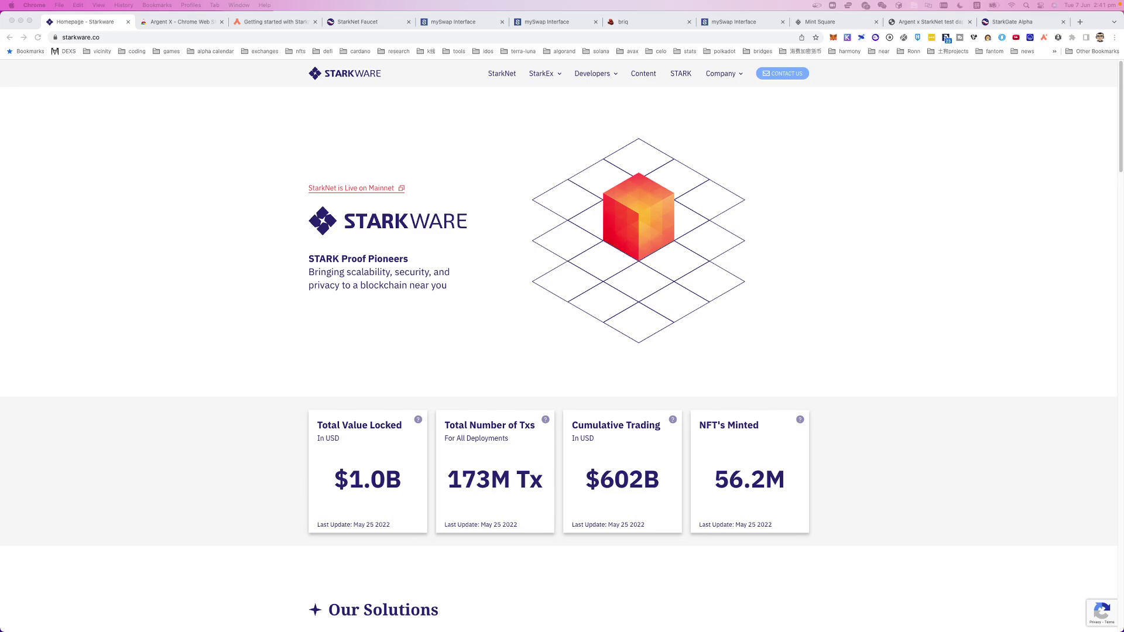
Open the StarkEx product page on the StarkWare site and review its feature table, customers, wallets and data availability committee.
click(175, 174)
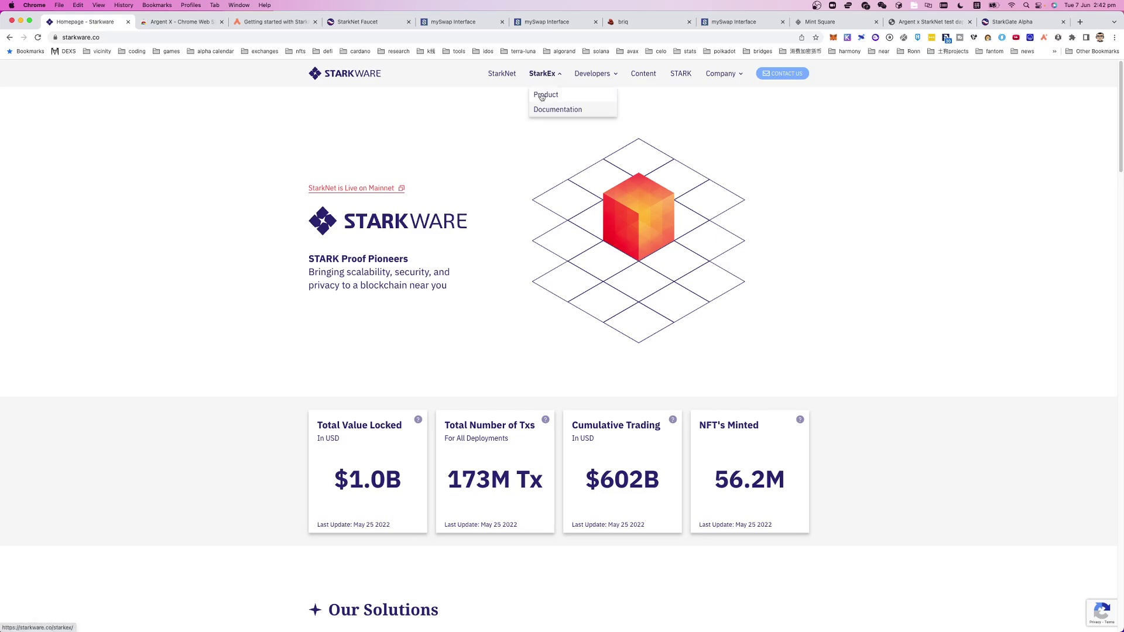
click(542, 73)
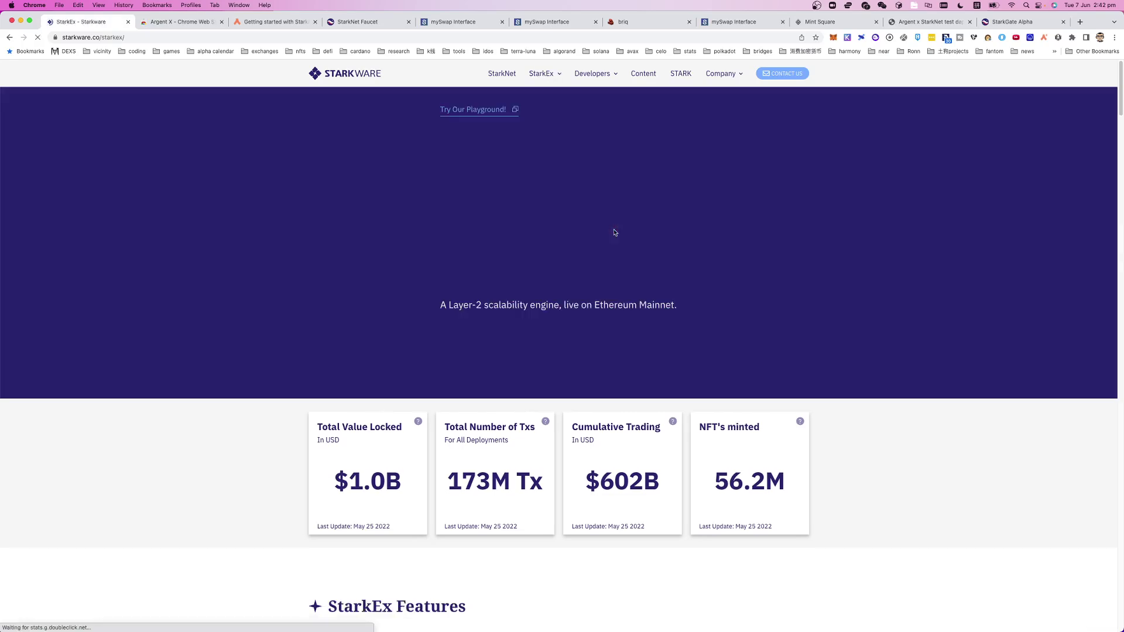
scroll(615, 229, down, 3)
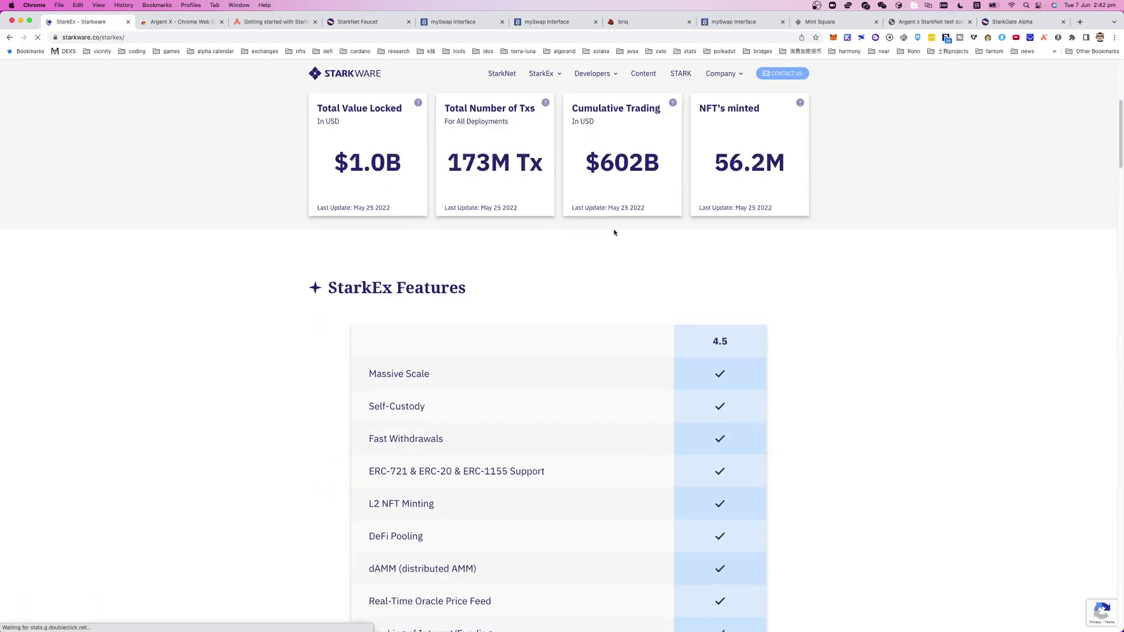
scroll(614, 232, down, 10)
scroll(614, 234, down, 7)
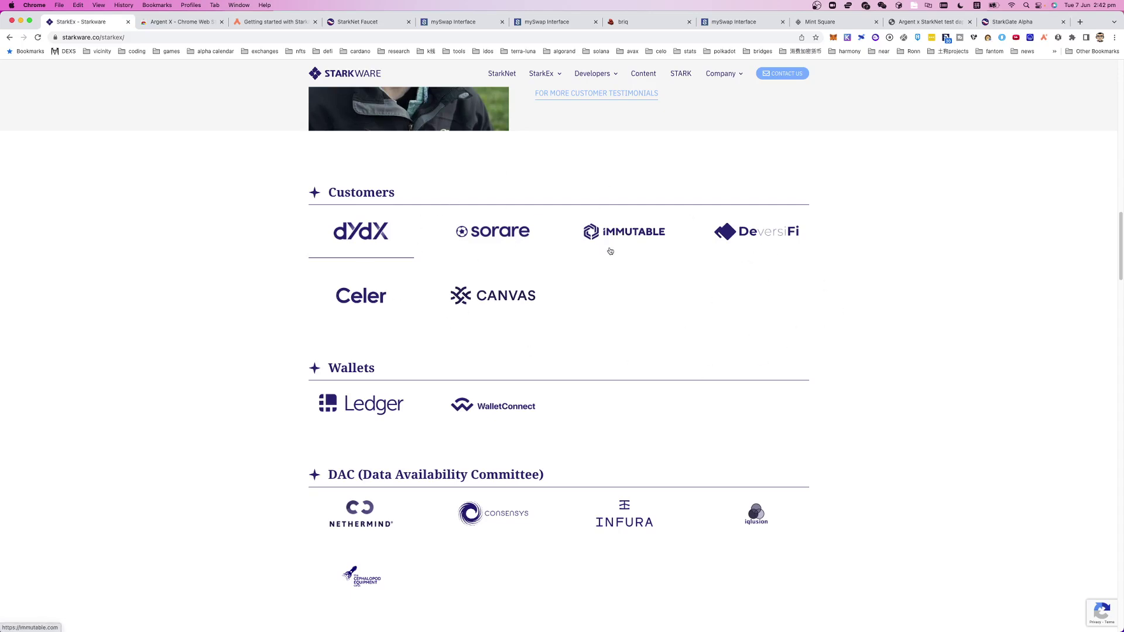
scroll(586, 240, up, 1)
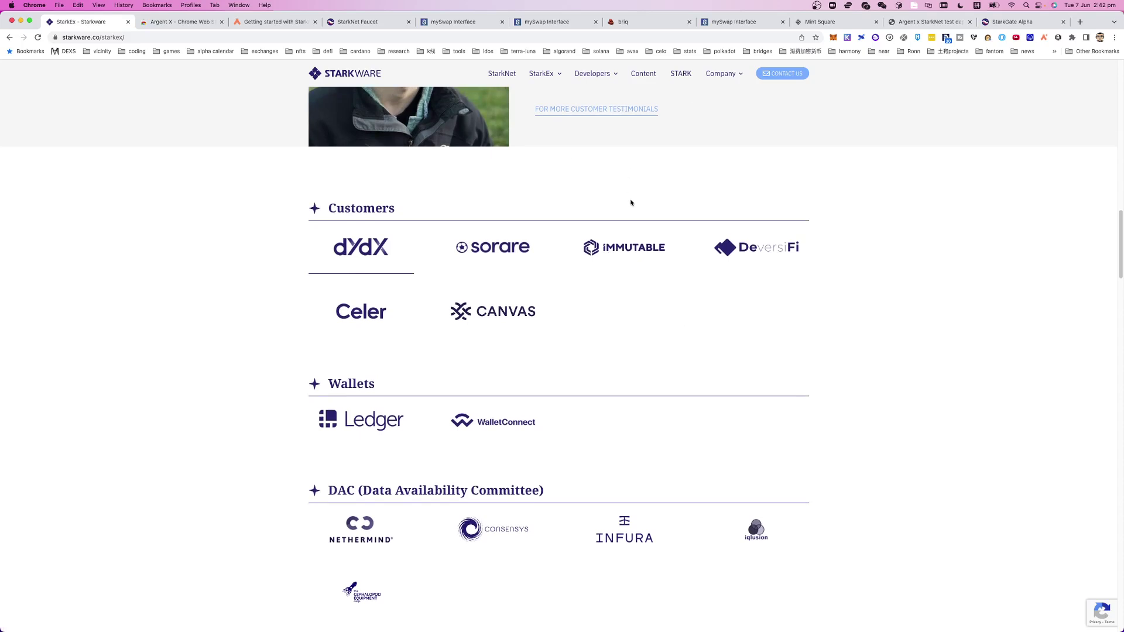
scroll(631, 202, up, 3)
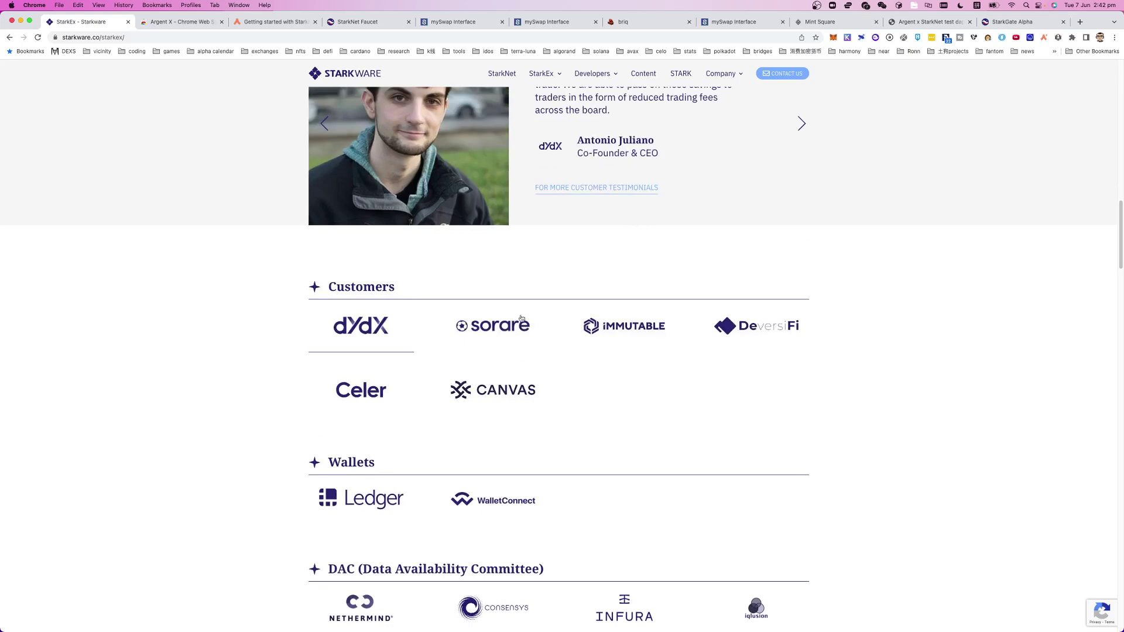
scroll(662, 319, down, 2)
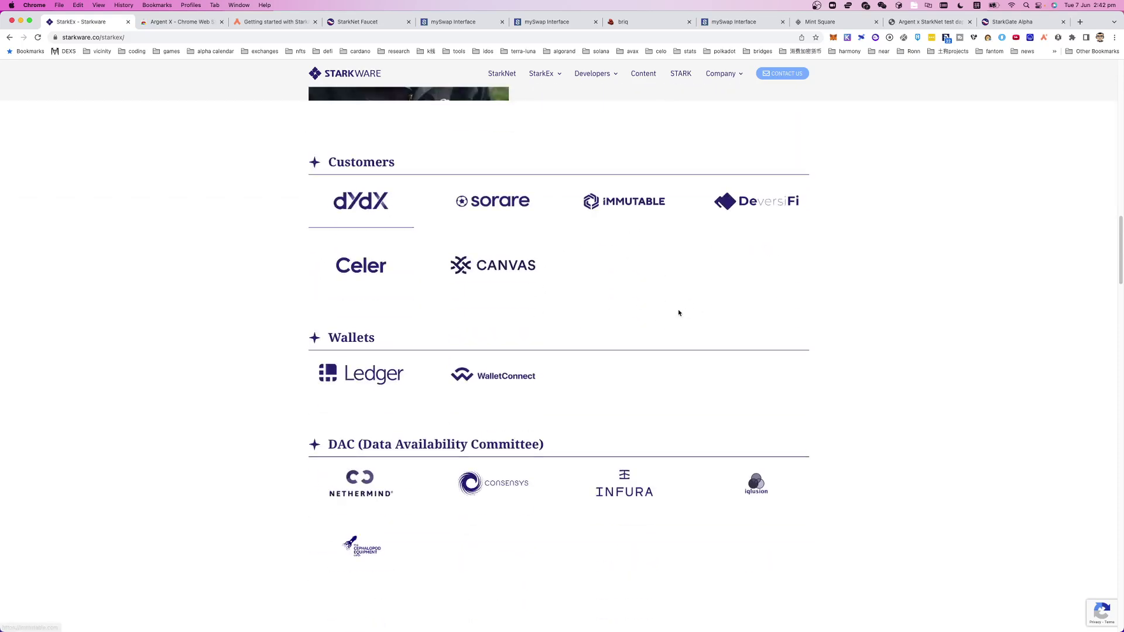
scroll(578, 294, up, 5)
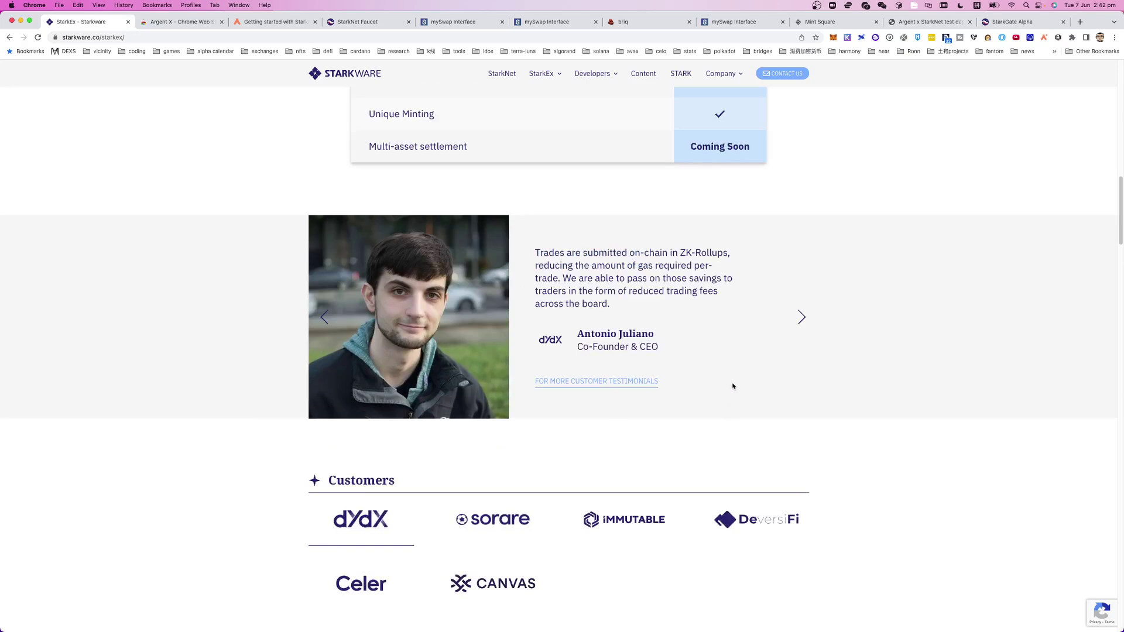
scroll(553, 252, up, 16)
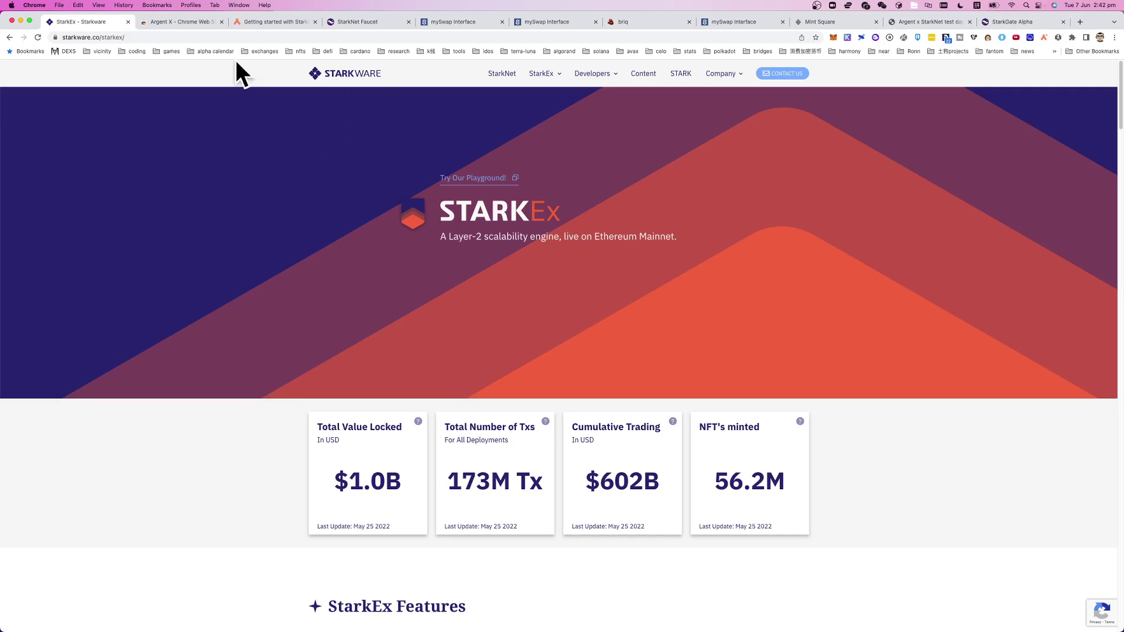
Switch to the Argent X page in the Chrome Web Store and highlight the extension's name and web address.
click(175, 22)
drag(394, 144, 493, 171)
drag(524, 119, 338, 128)
click(467, 137)
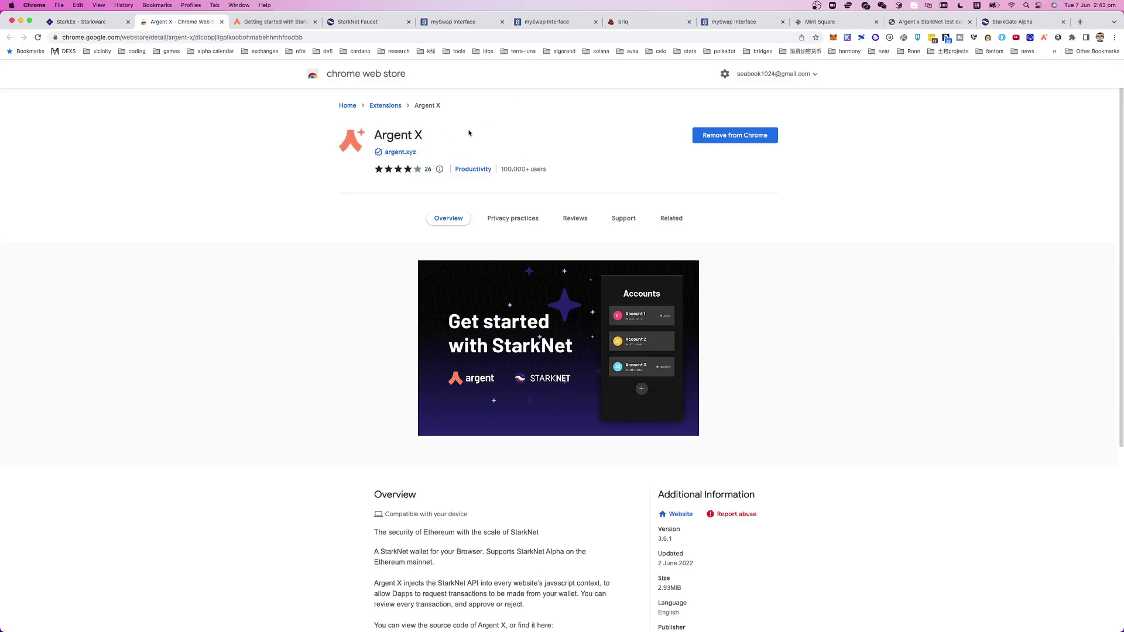
triple_click(414, 128)
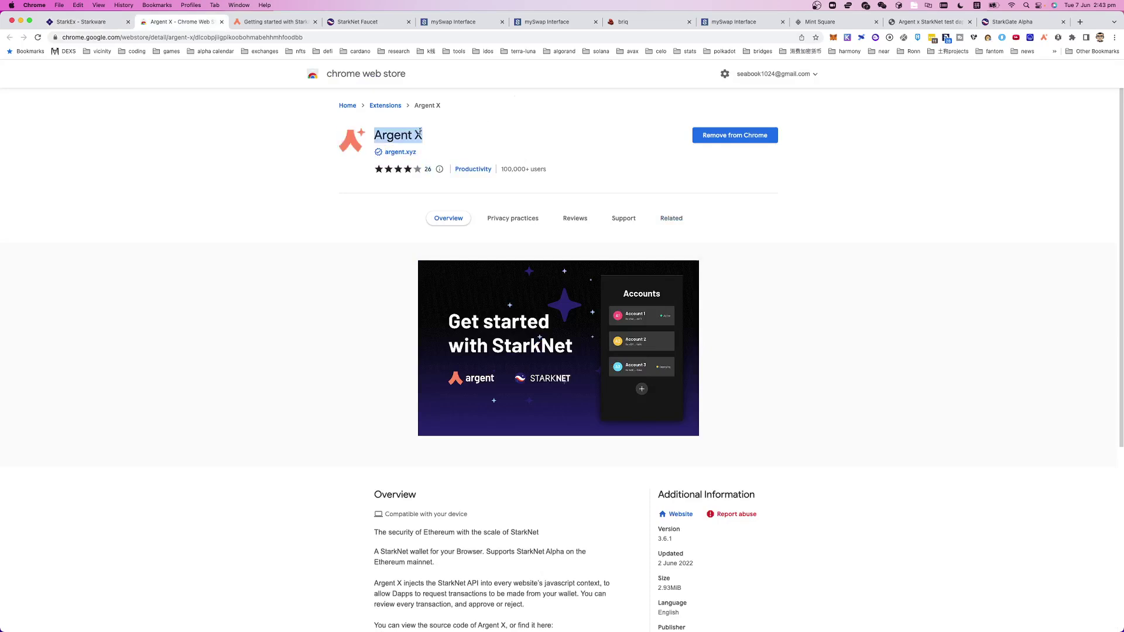
click(422, 136)
drag(411, 134, 376, 132)
click(547, 136)
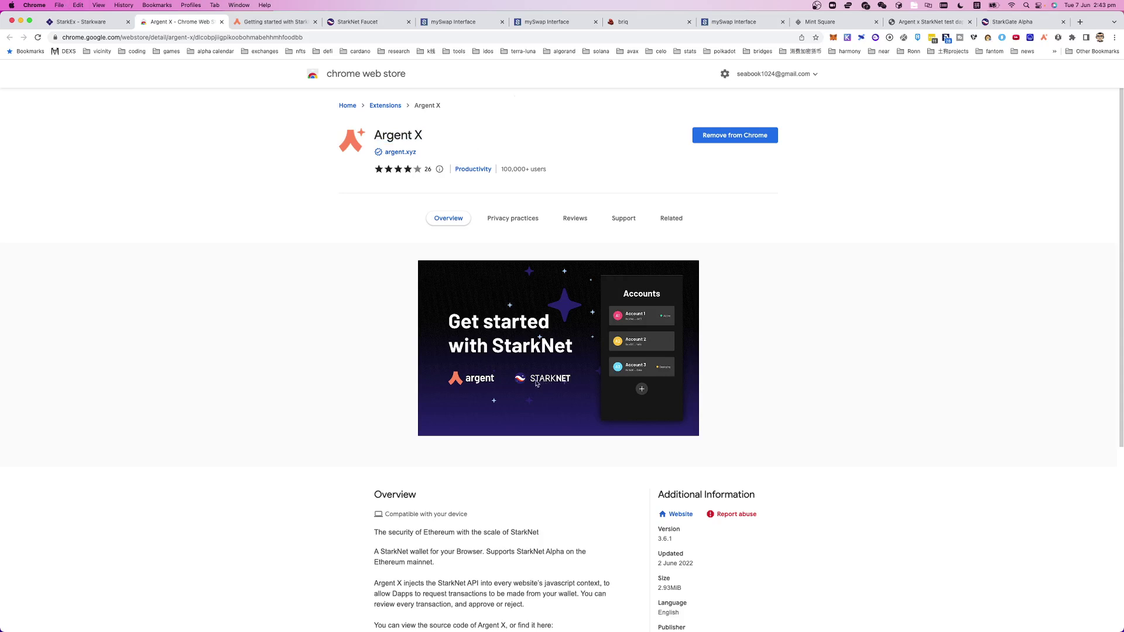
triple_click(391, 126)
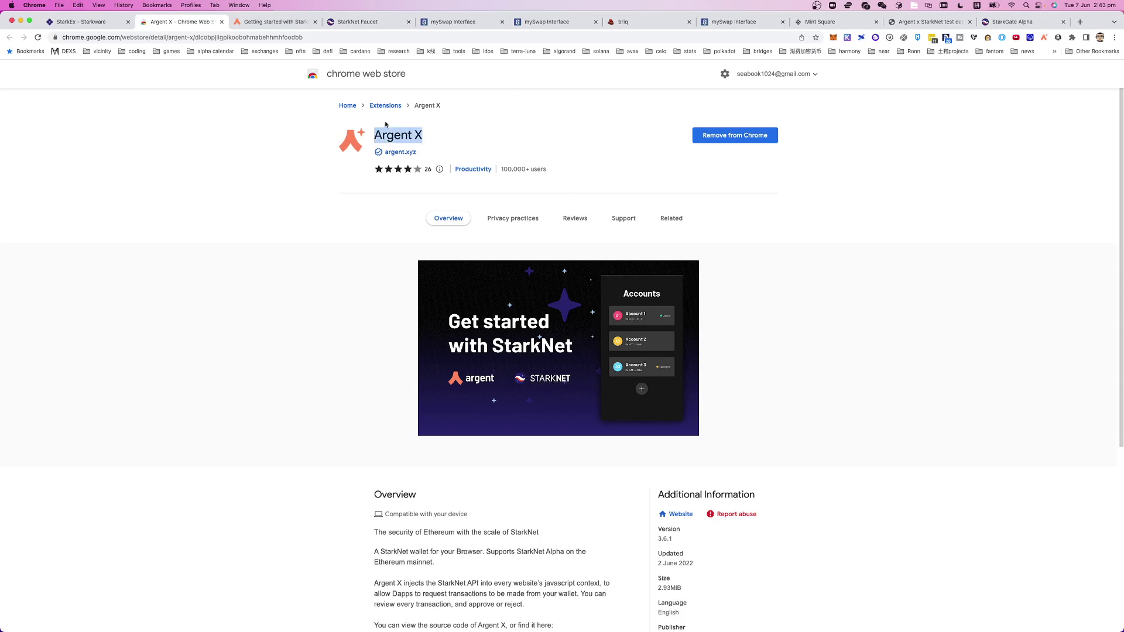
click(237, 37)
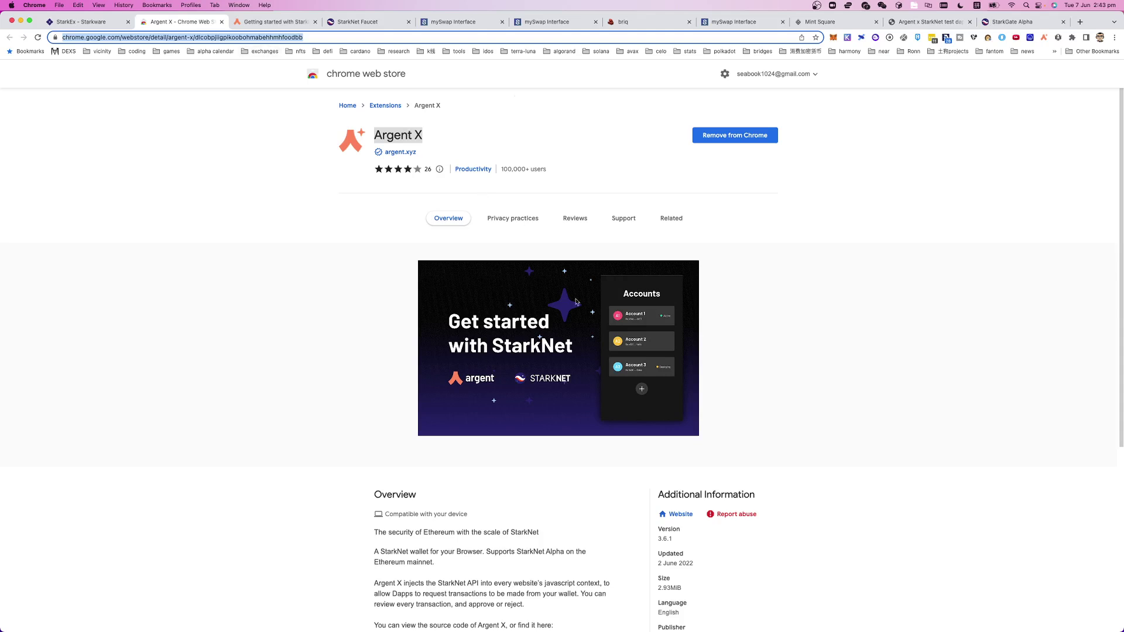
Open the Argent X wallet extension and look over the account's pending transactions, token list and account options.
click(1044, 37)
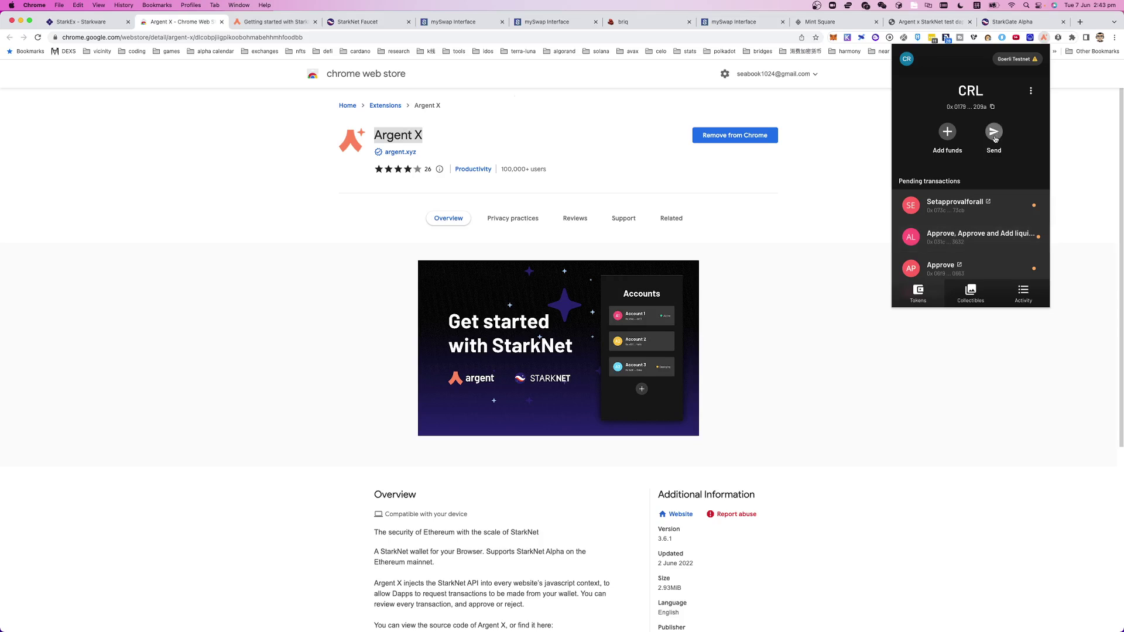
scroll(994, 137, down, 5)
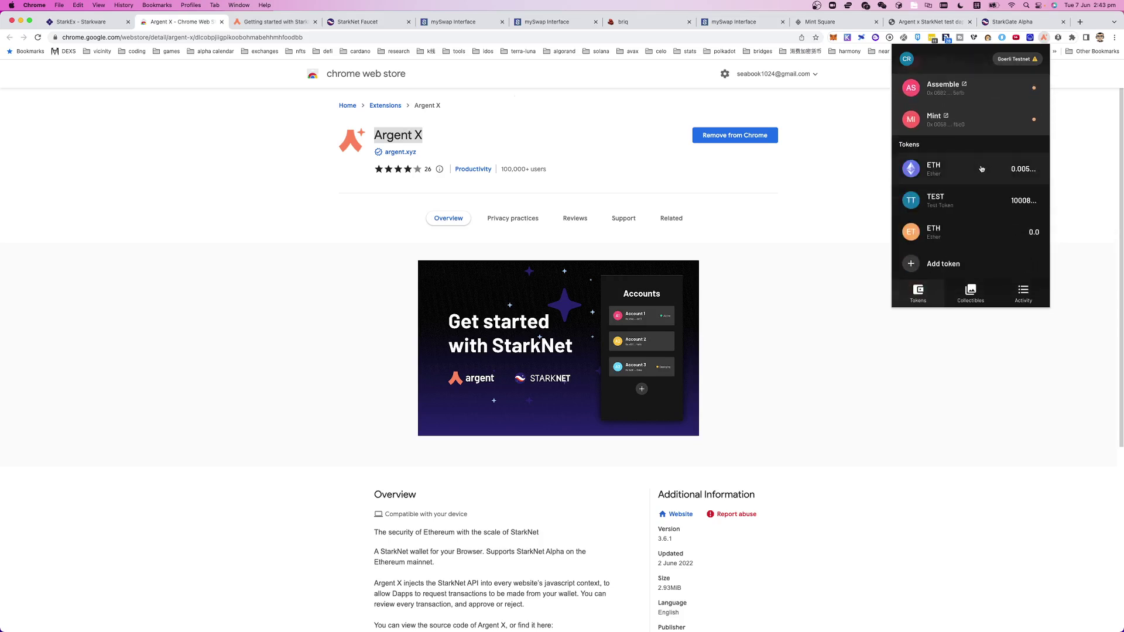
scroll(983, 167, up, 5)
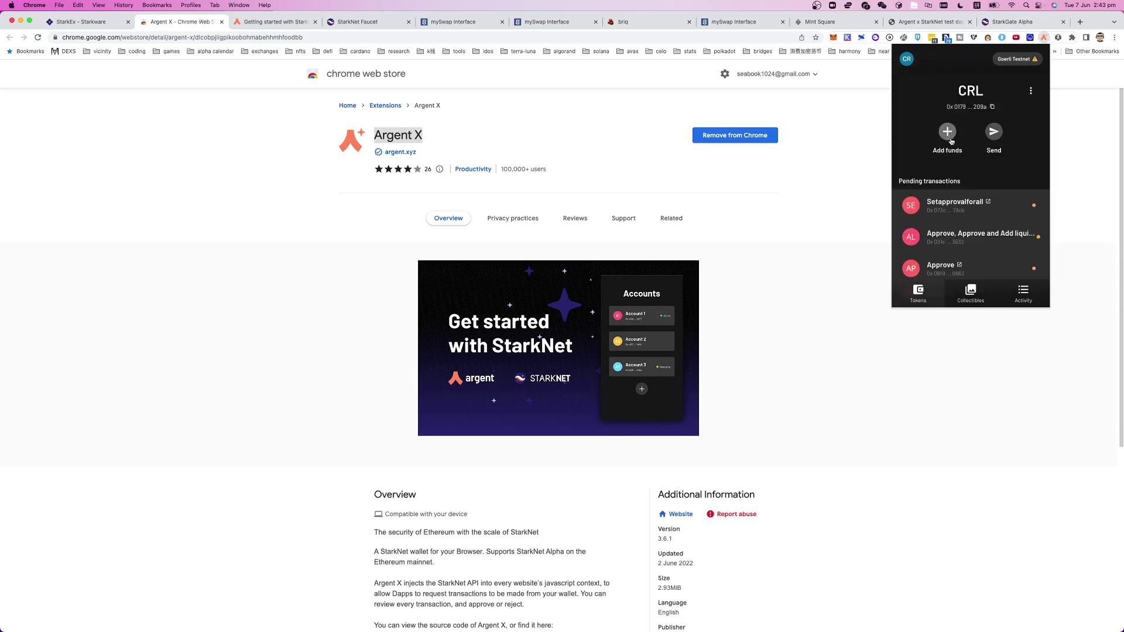
click(1031, 91)
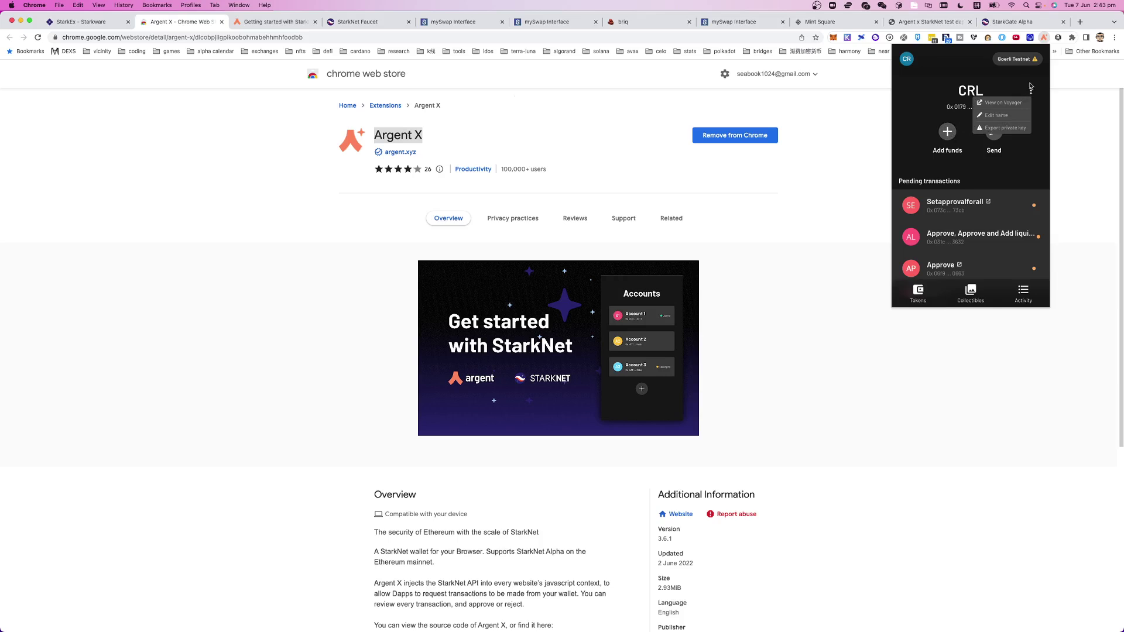
click(1029, 80)
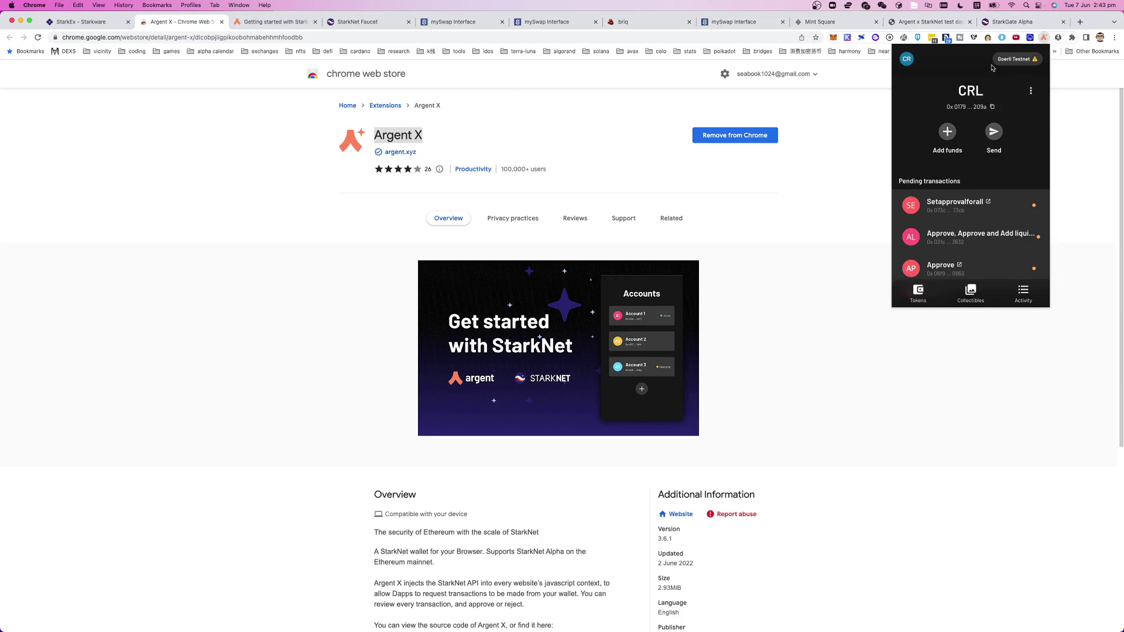
Examine the wallet's activity history, account list and available networks, and return to the CRL account.
click(1024, 295)
scroll(972, 236, down, 5)
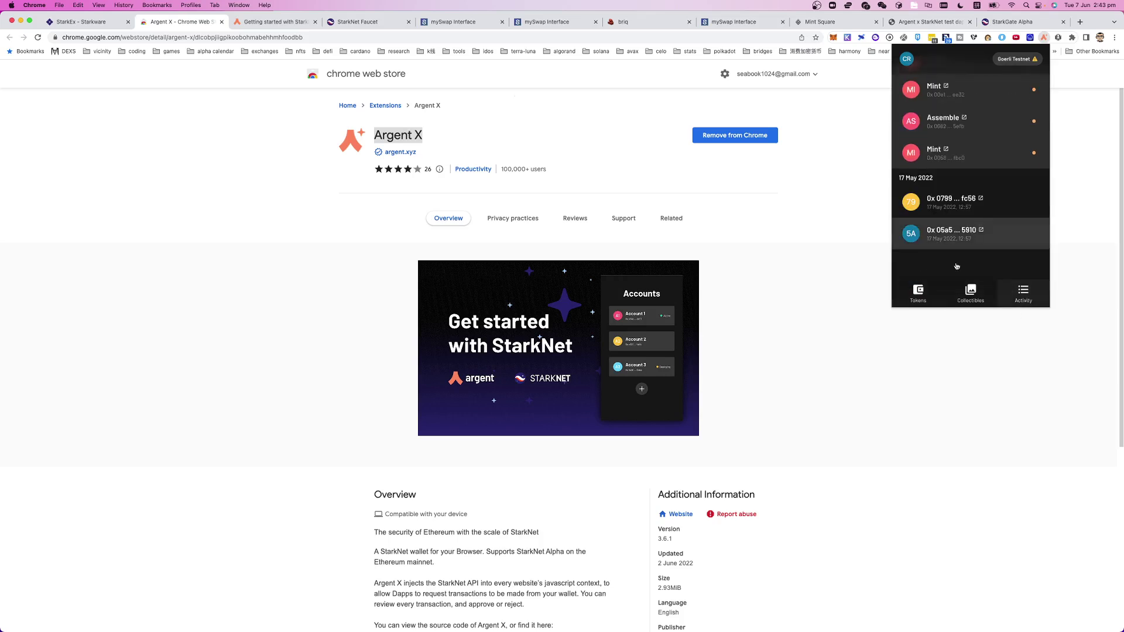
scroll(973, 236, up, 5)
click(907, 58)
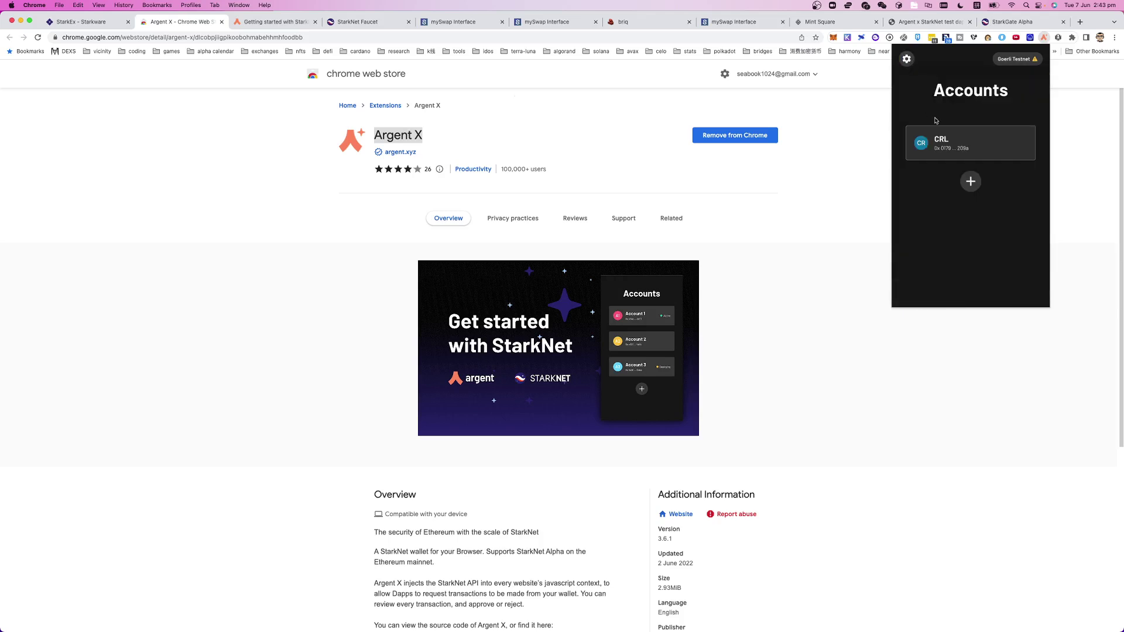
click(946, 137)
click(907, 59)
mouse_move(1001, 65)
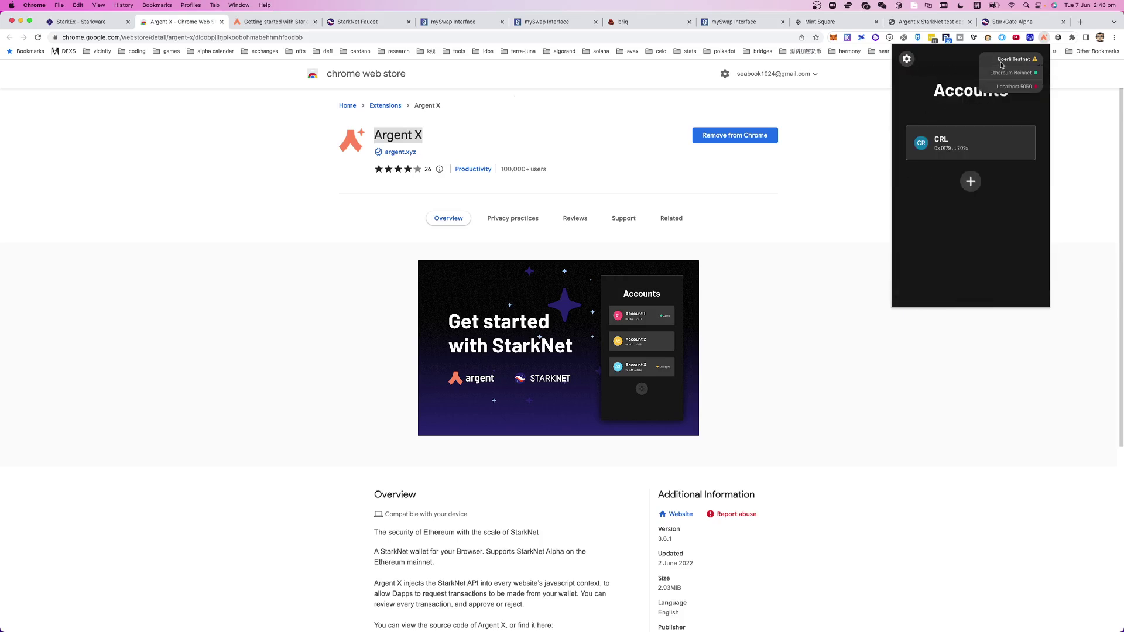
click(951, 144)
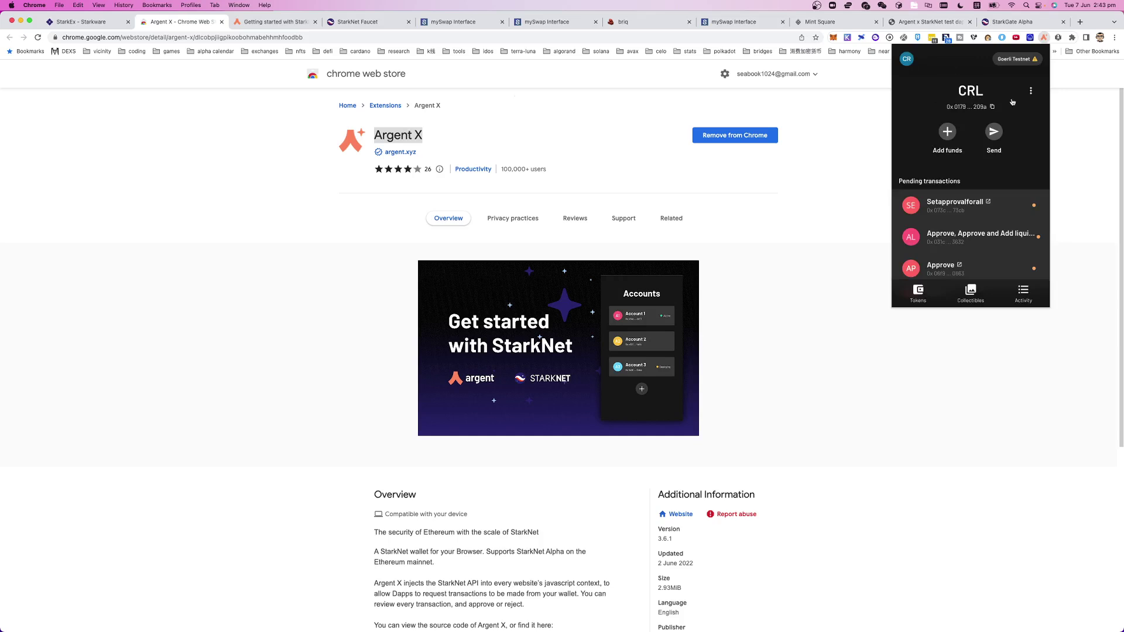
Recheck the CRL account's tokens, account options and pending transactions, and close the wallet.
scroll(967, 226, down, 5)
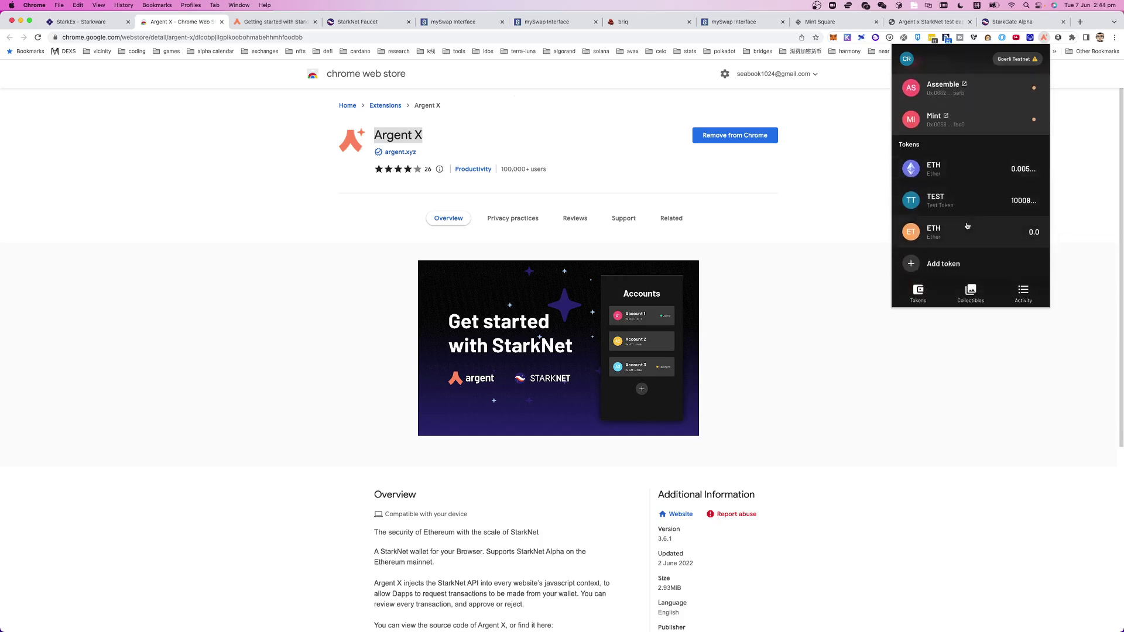
scroll(967, 226, up, 5)
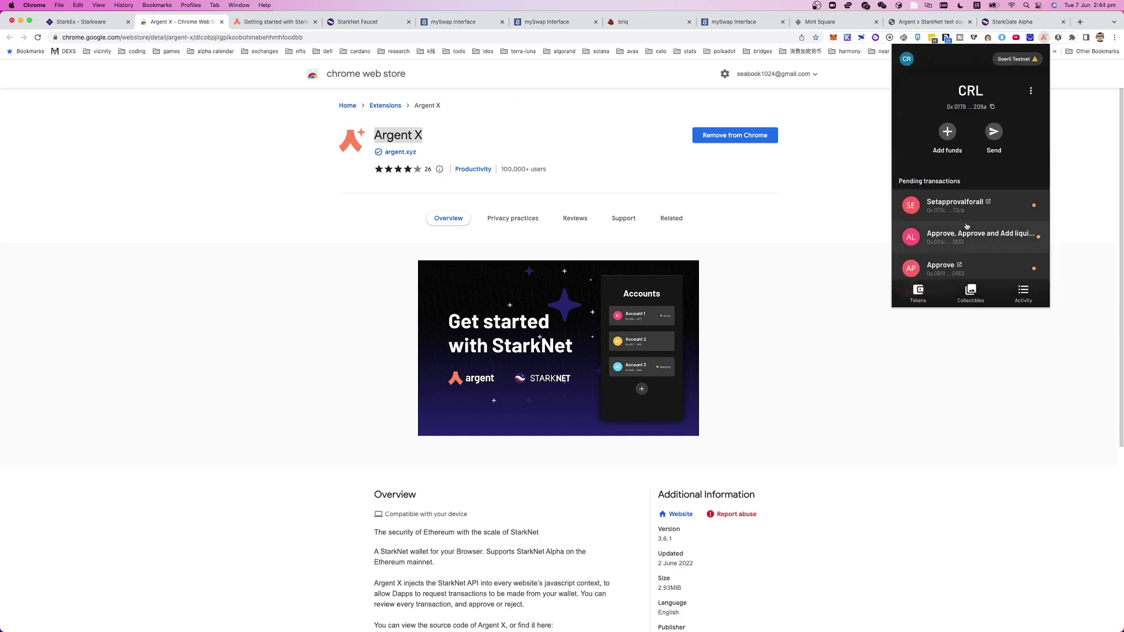
click(1030, 92)
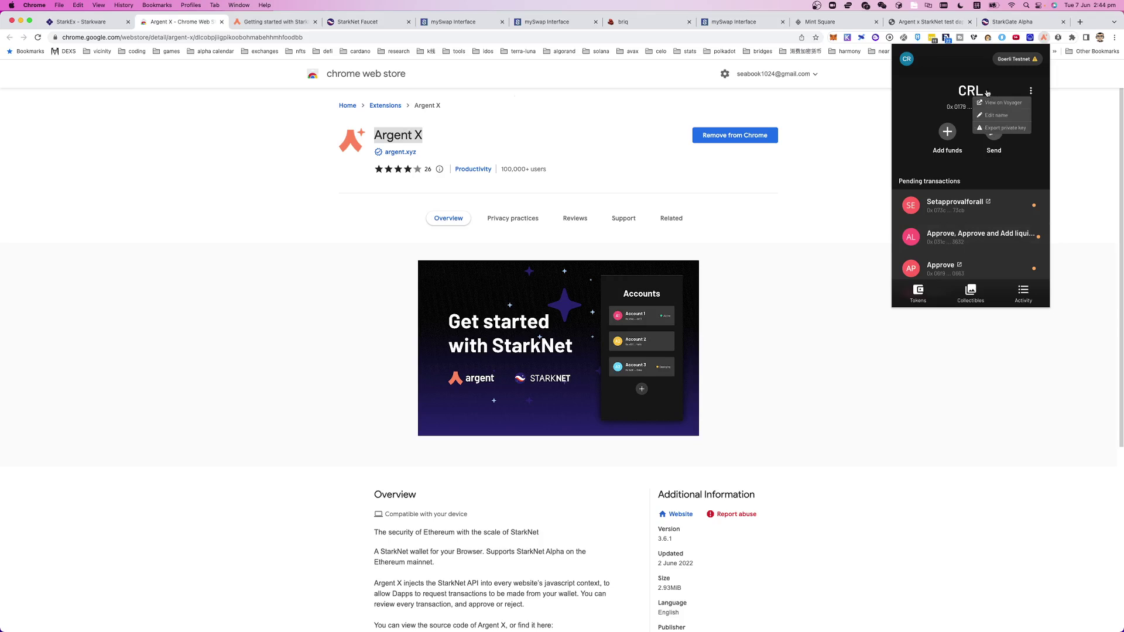
click(937, 66)
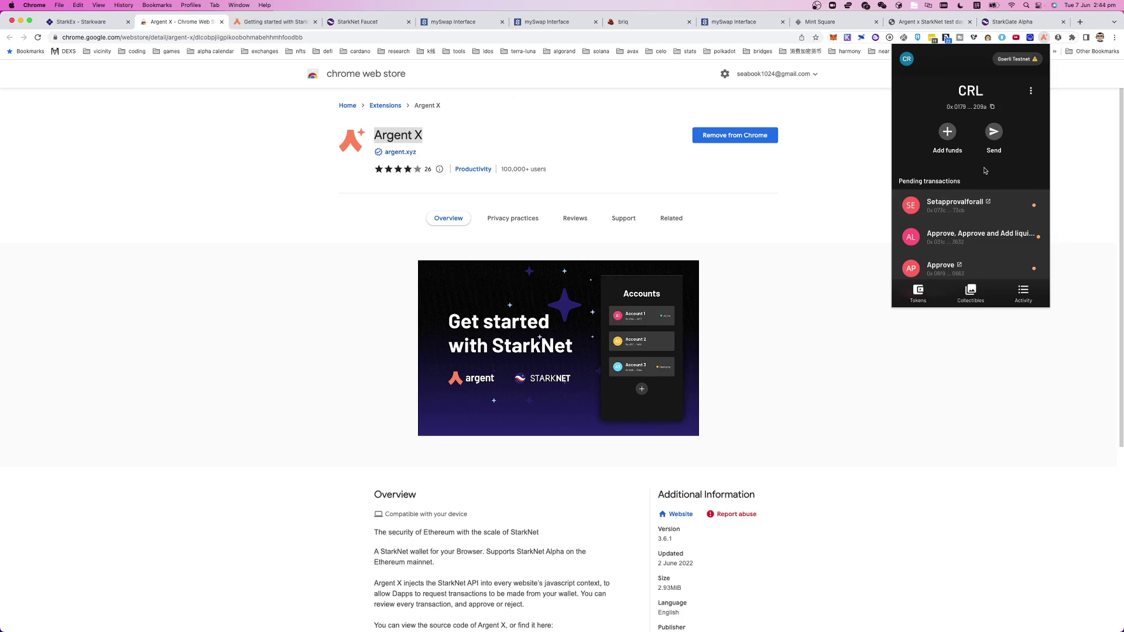
scroll(986, 175, down, 2)
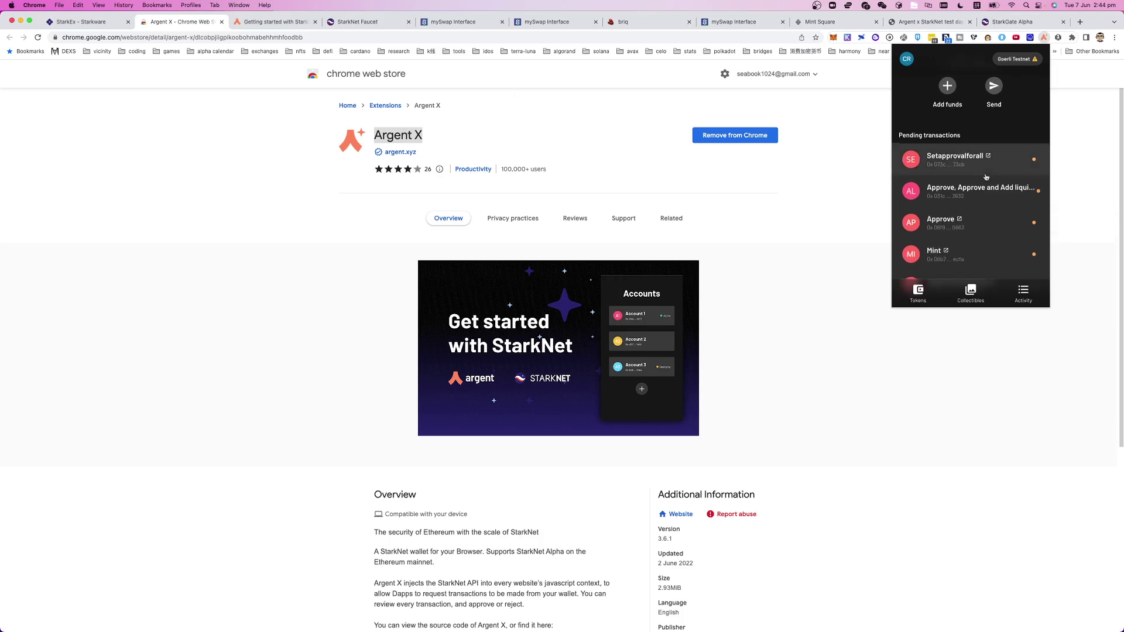
scroll(986, 177, down, 5)
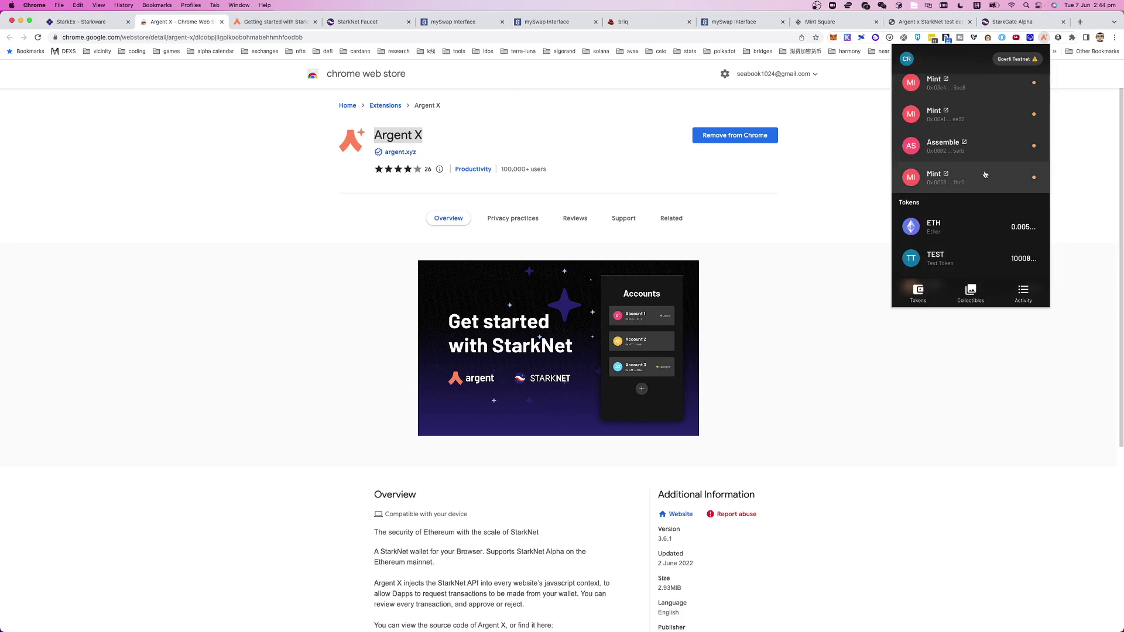
scroll(982, 175, up, 7)
key(super+l)
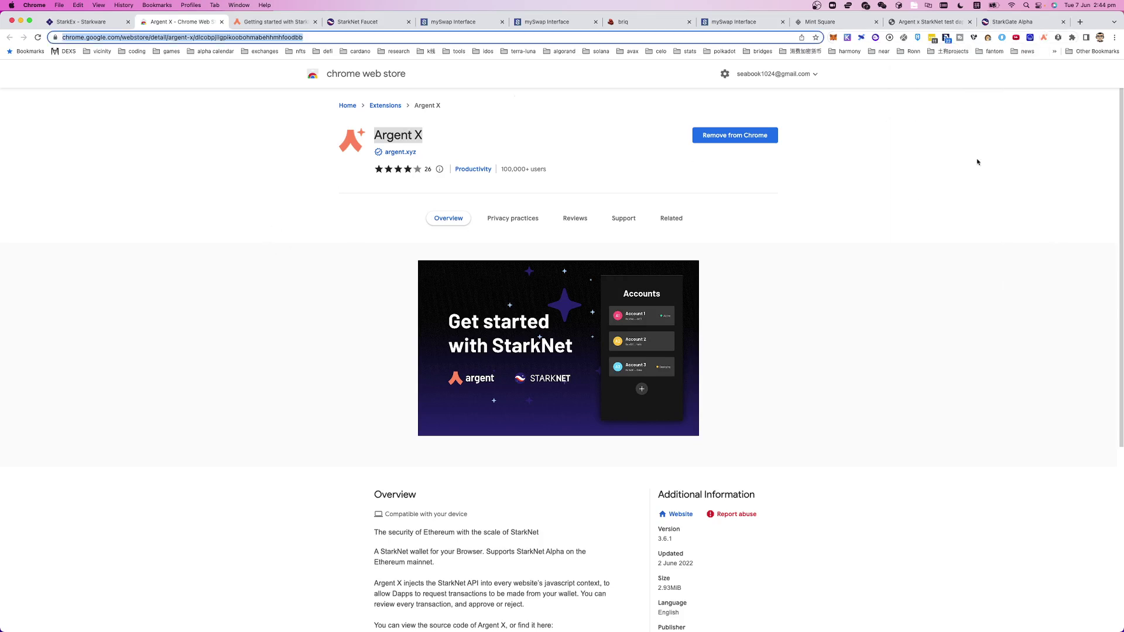
Switch to the StarkNet Faucet page for requesting testnet ETH and select its web address.
click(361, 24)
click(76, 38)
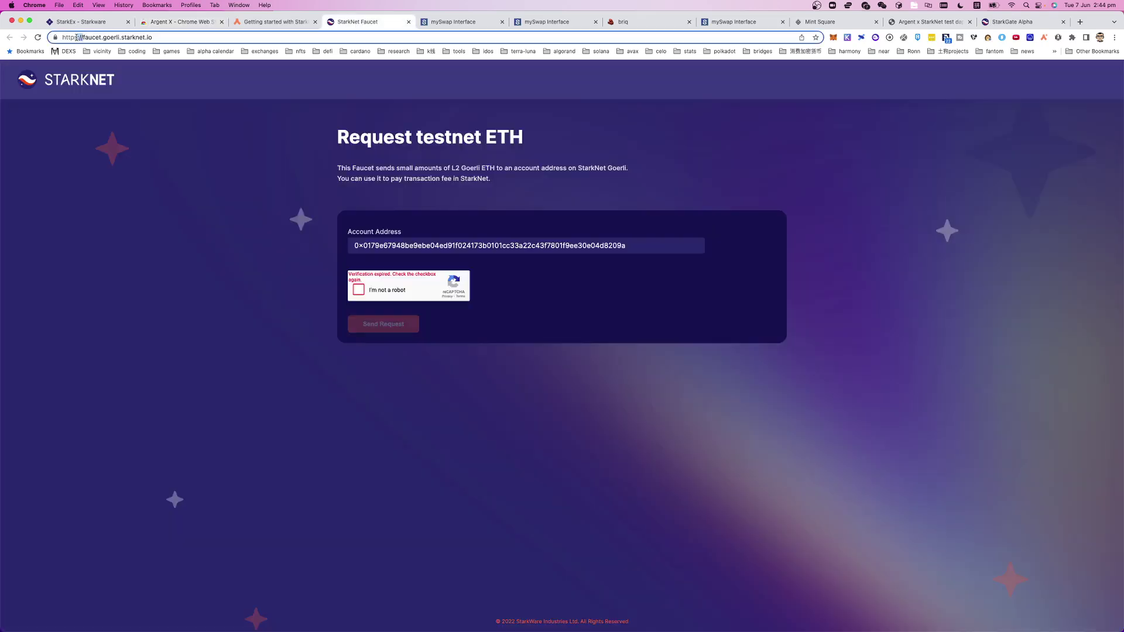
double_click(86, 38)
click(152, 84)
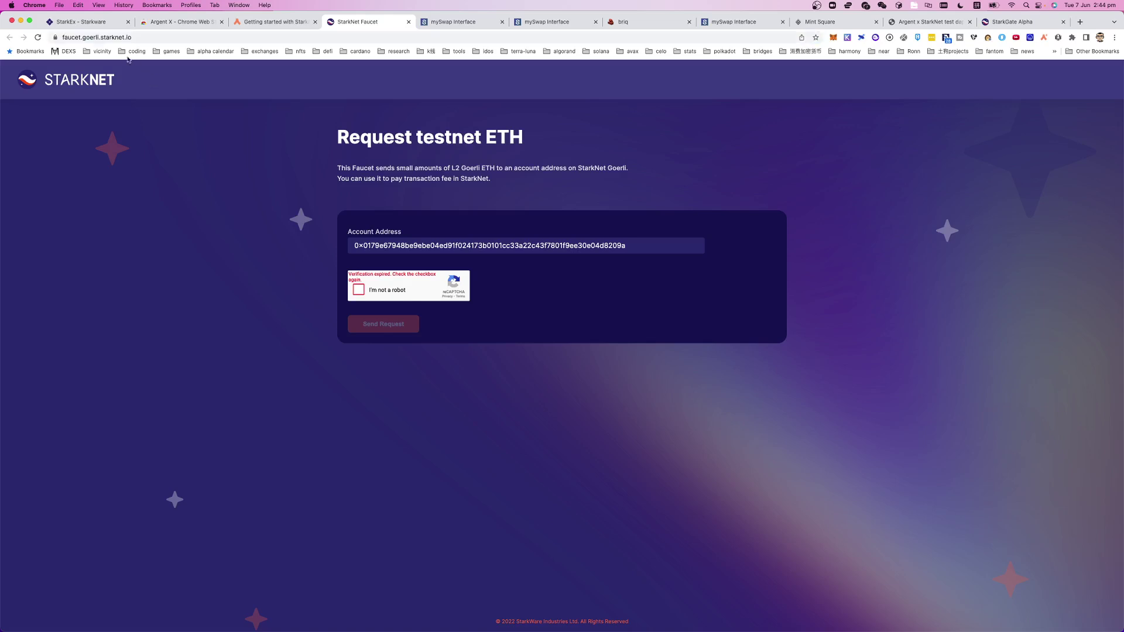
click(80, 38)
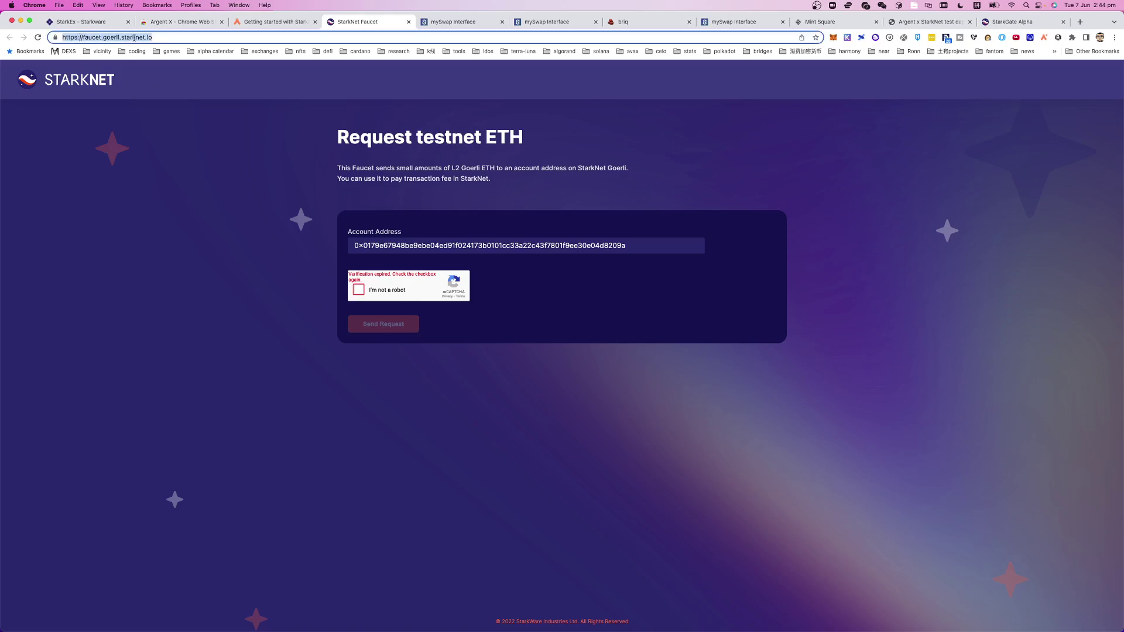
Open the Argent X wallet over the faucet page and copy the CRL account's address.
click(476, 250)
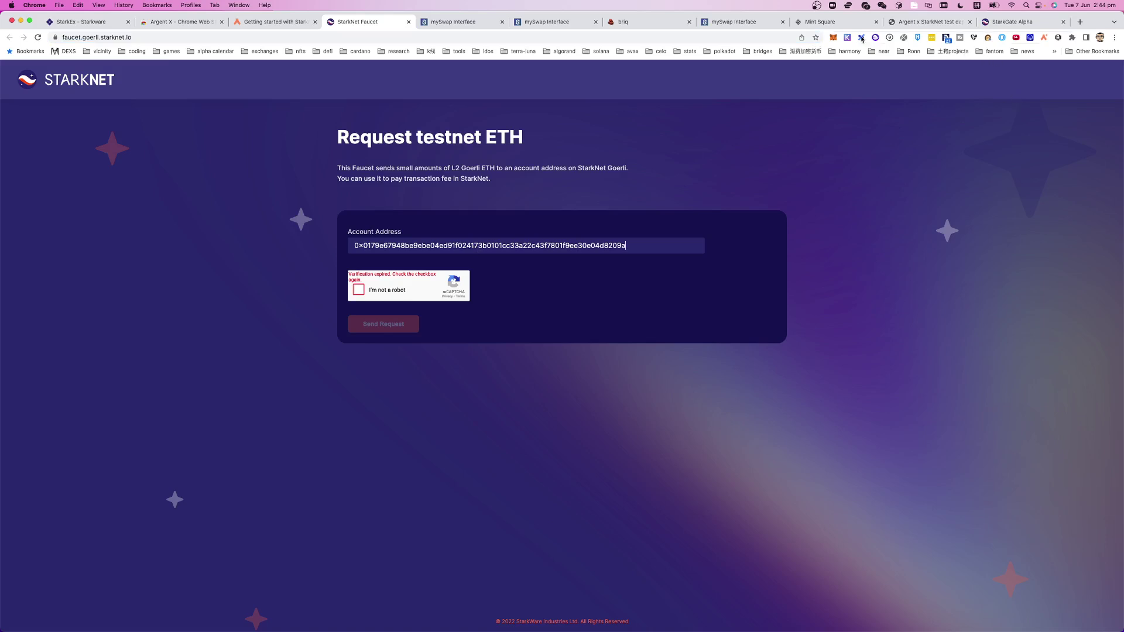
click(832, 37)
click(1044, 37)
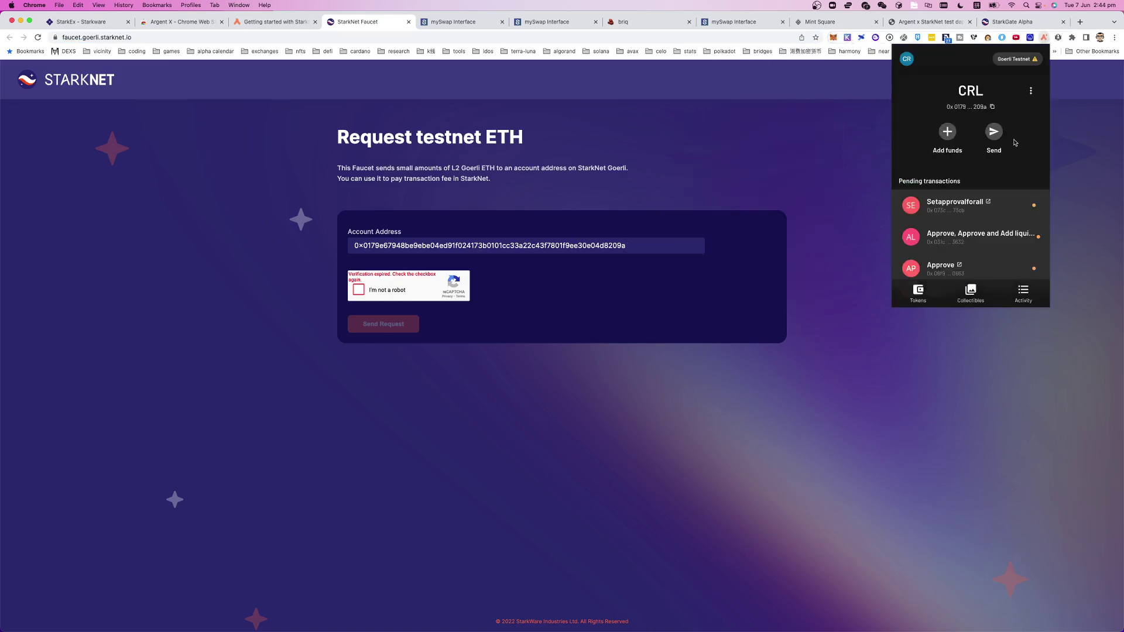
click(986, 110)
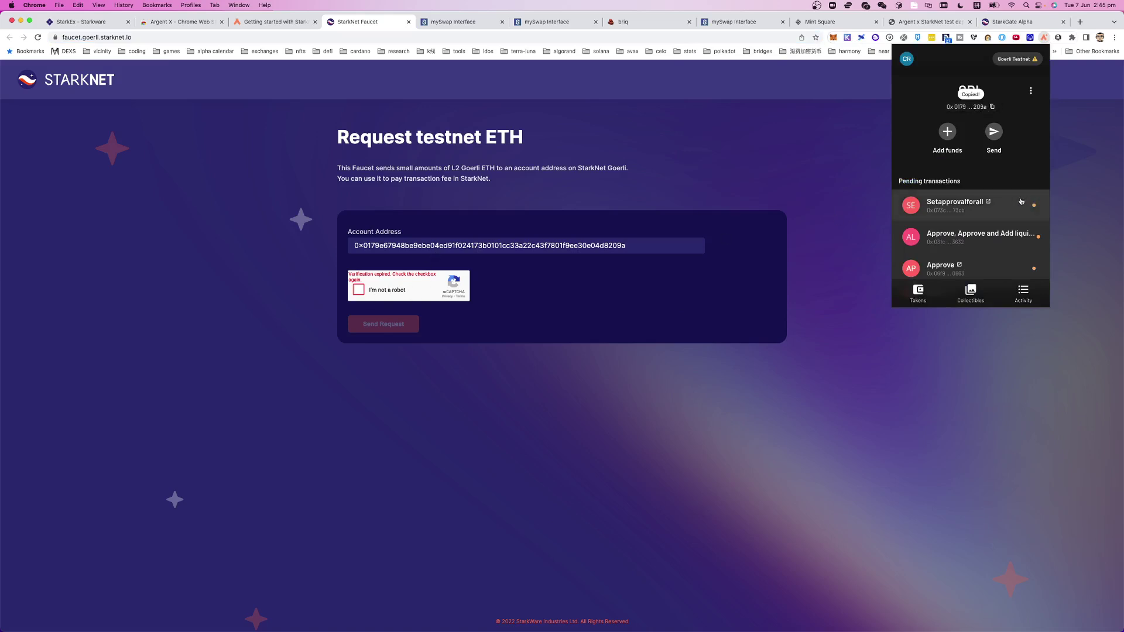
Check the CRL account's Ether balance in the wallet, return to the account overview and close the wallet.
scroll(972, 216, down, 5)
scroll(973, 214, down, 3)
click(966, 169)
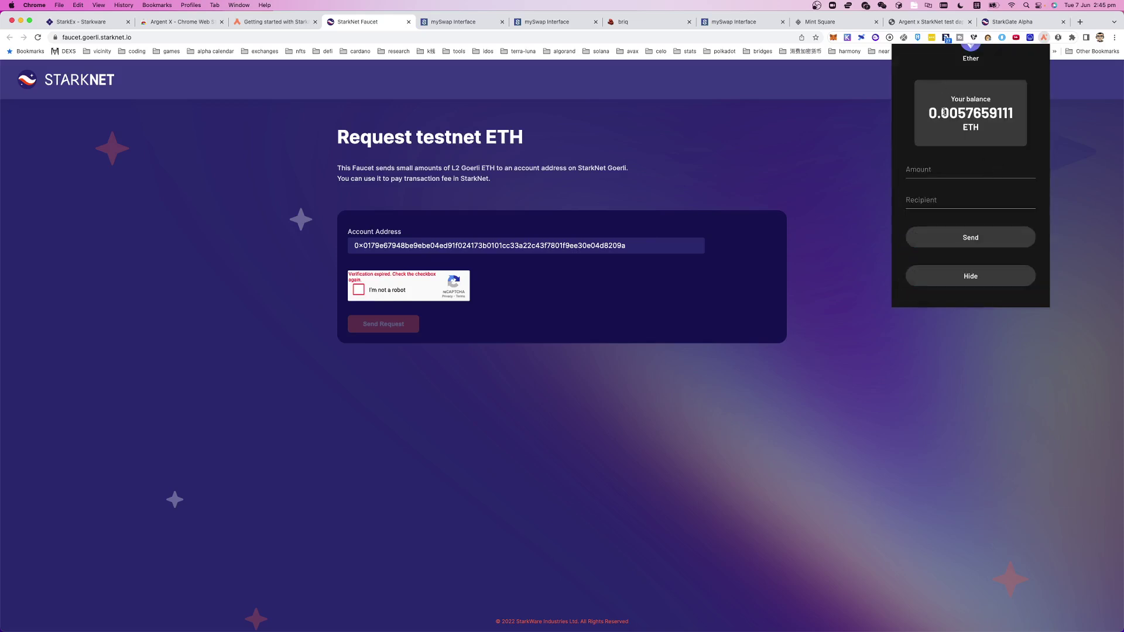
drag(929, 112, 964, 113)
scroll(980, 123, up, 2)
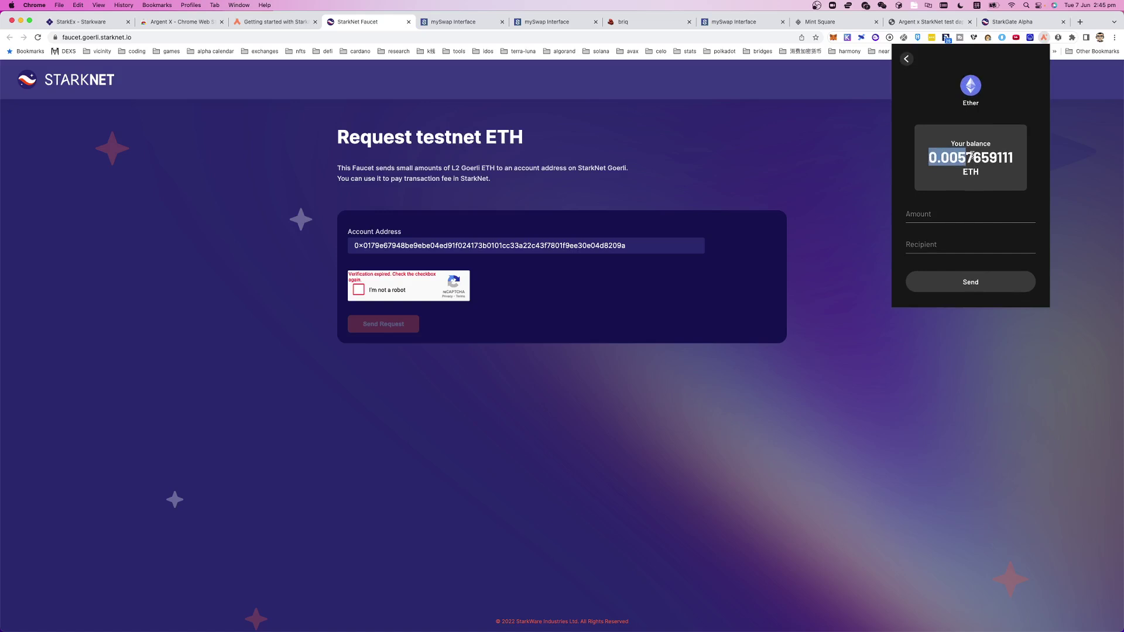
drag(989, 157, 927, 158)
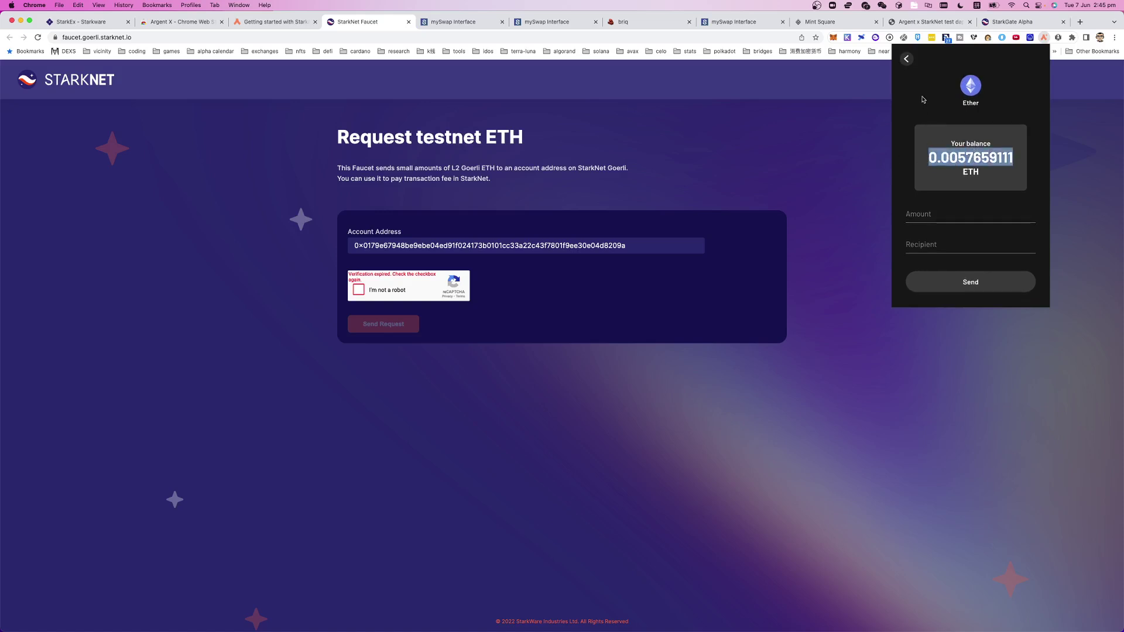
click(906, 60)
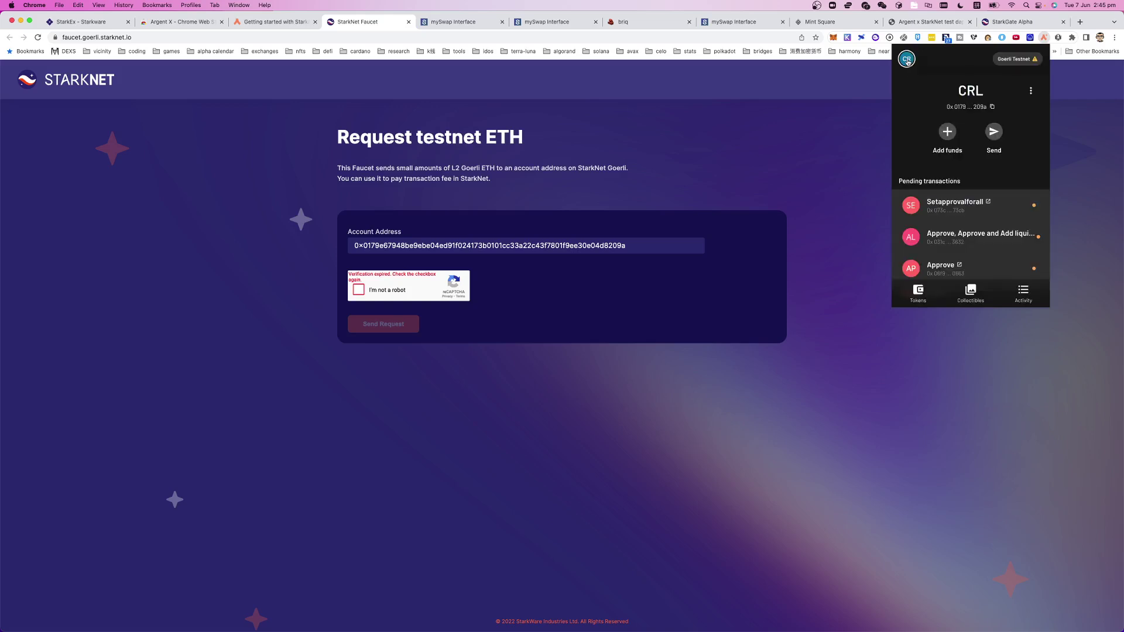
click(870, 170)
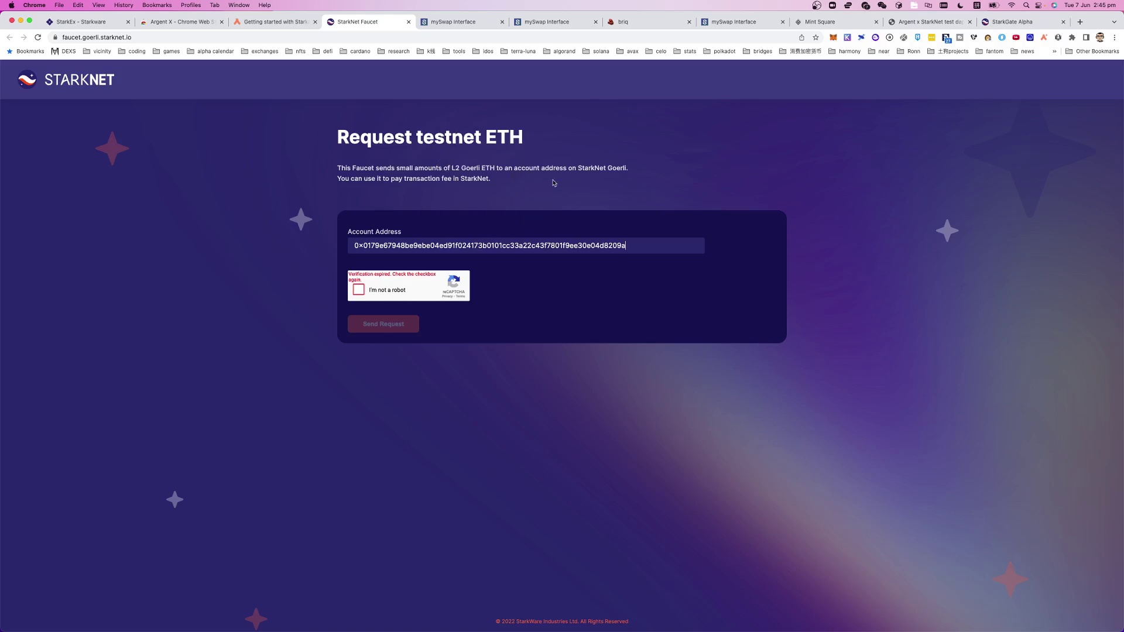
Move the Argent X StarkNet test dapp page directly after the StarkNet Faucet page and highlight its web address.
drag(933, 29, 465, 25)
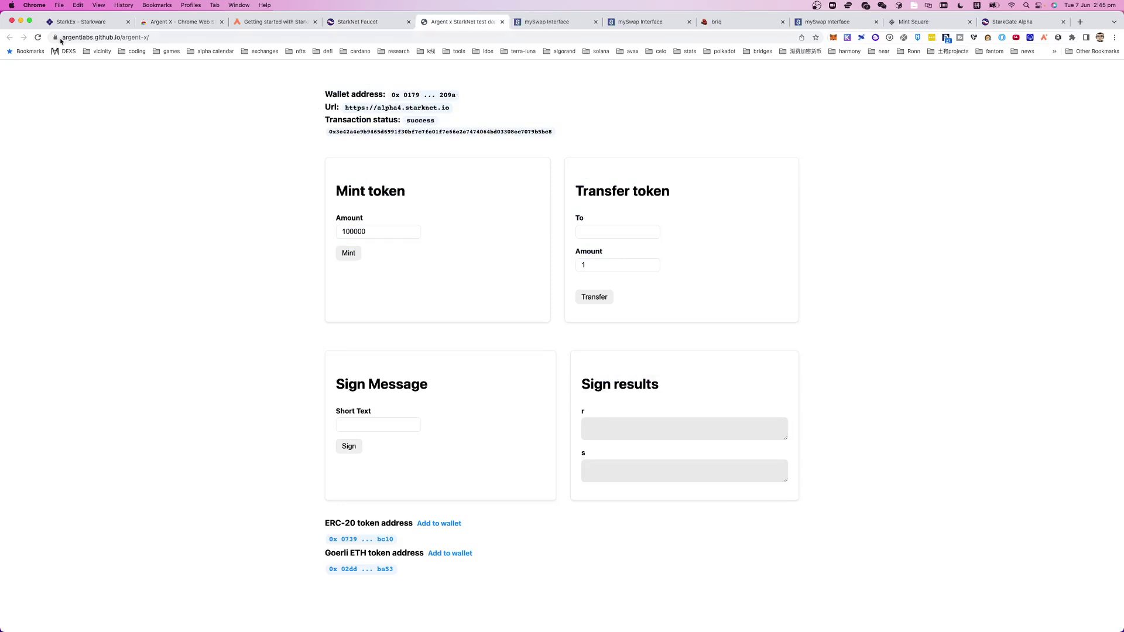
click(100, 38)
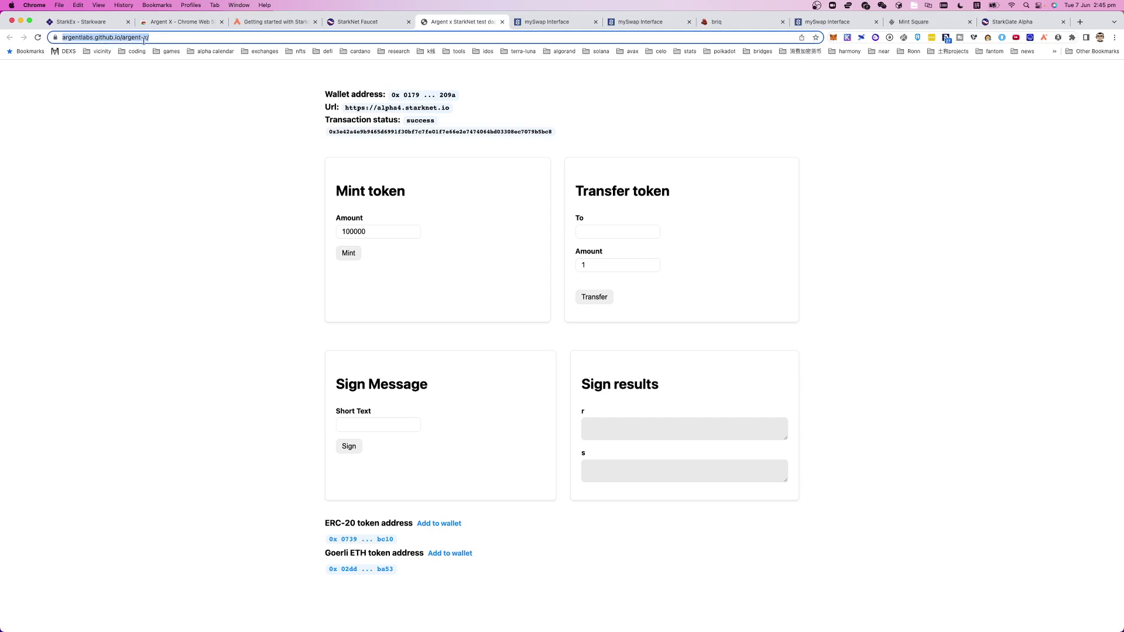
click(378, 132)
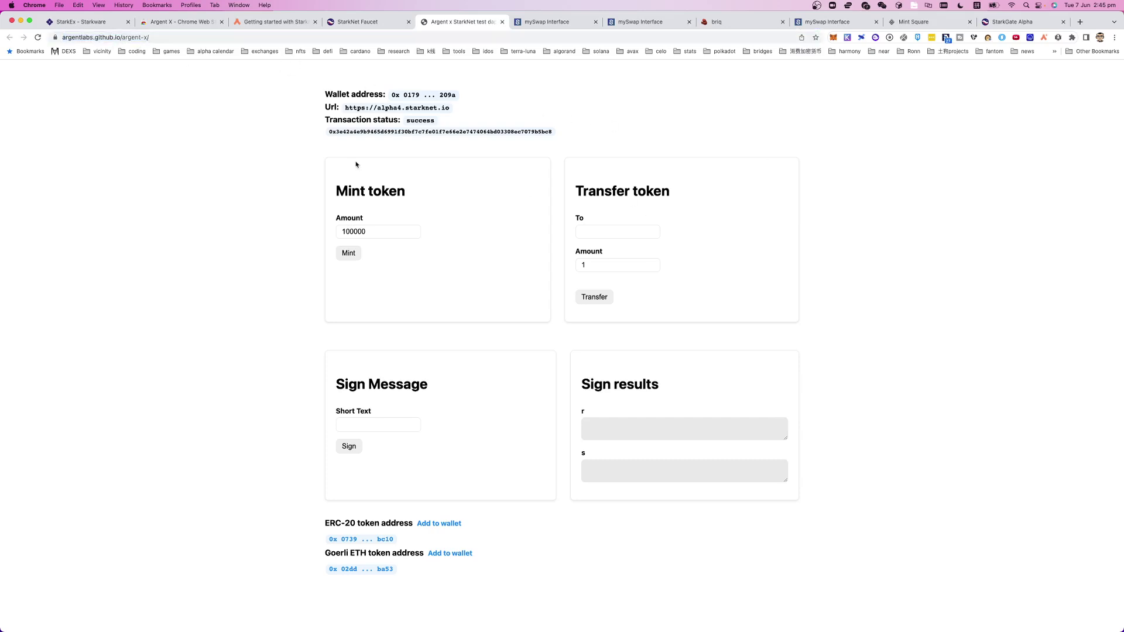
Mint 100000 test tokens in the test dapp and sign the transaction in Argent X.
click(398, 229)
drag(381, 232, 103, 233)
click(132, 236)
drag(389, 234, 296, 216)
click(892, 127)
click(349, 255)
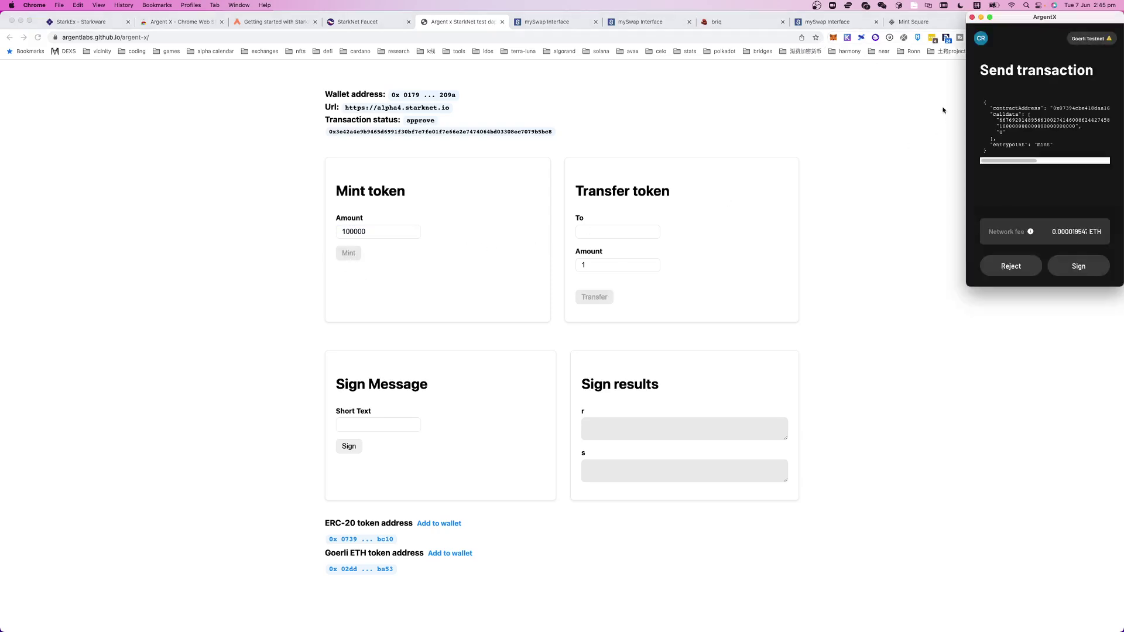
drag(1033, 30, 449, 138)
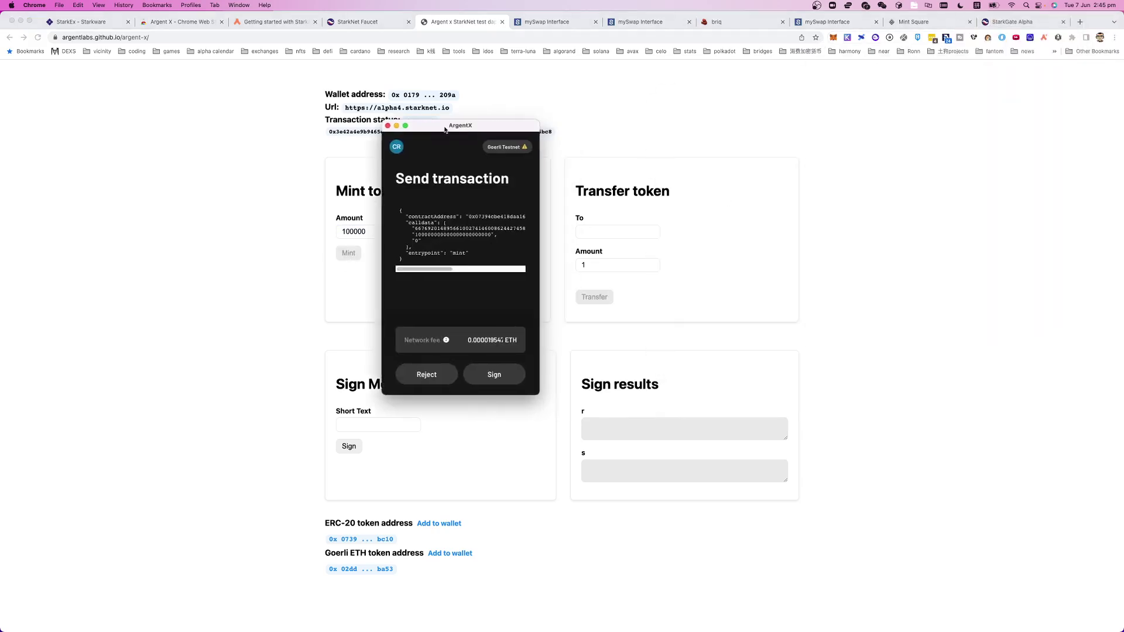
click(492, 368)
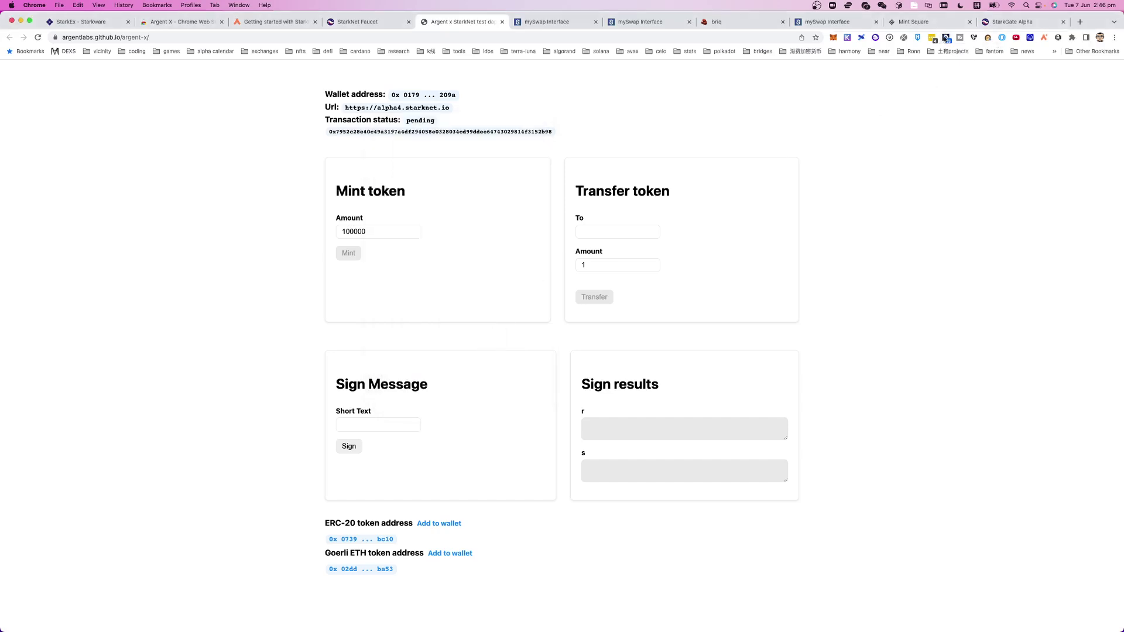
Open the Argent X wallet and check the Test Token balance beneath the pending transactions.
click(1043, 38)
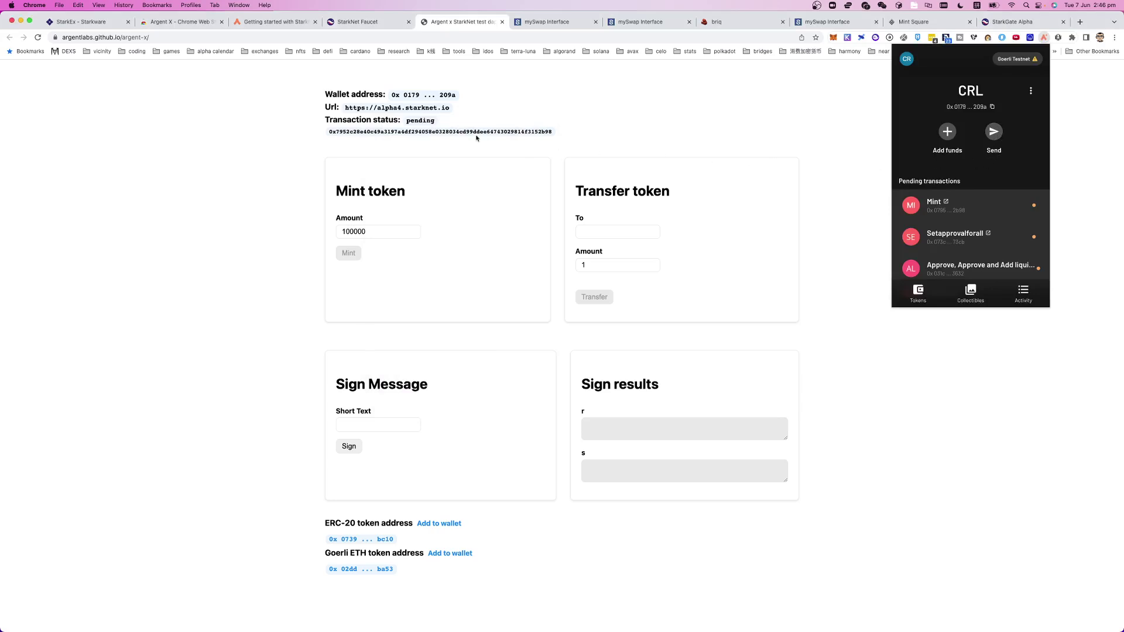
scroll(996, 199, down, 10)
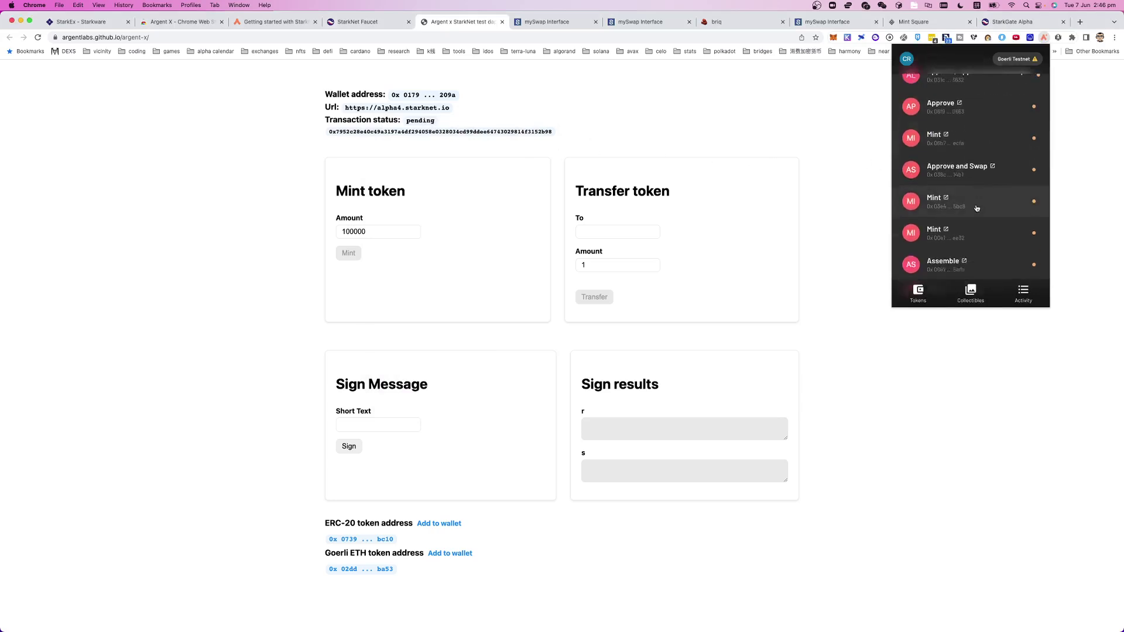
click(955, 200)
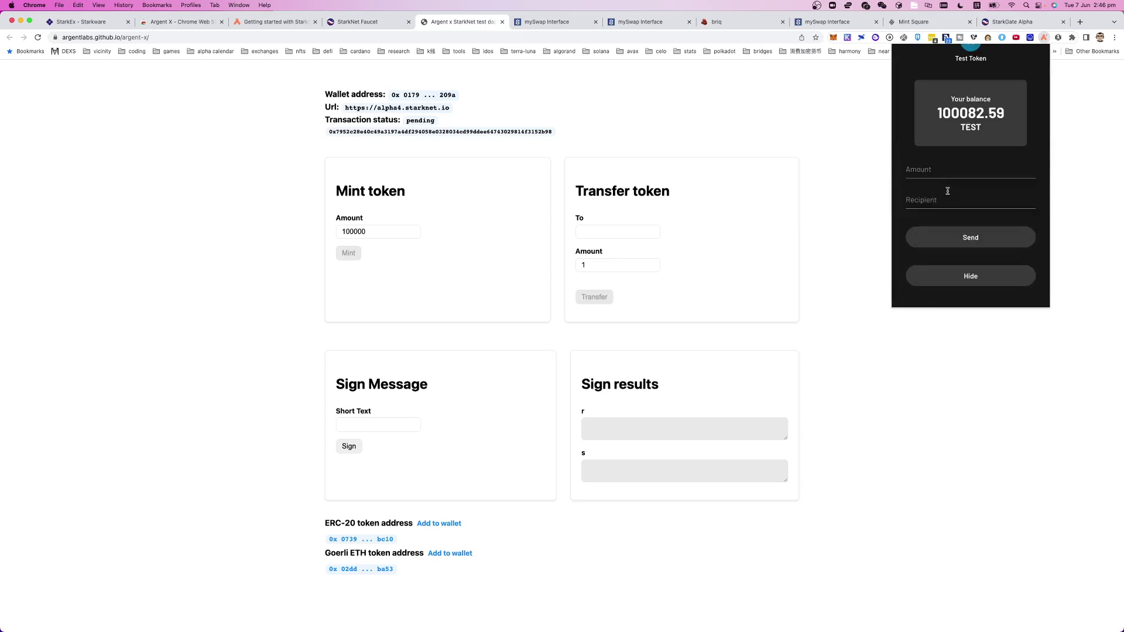
double_click(949, 114)
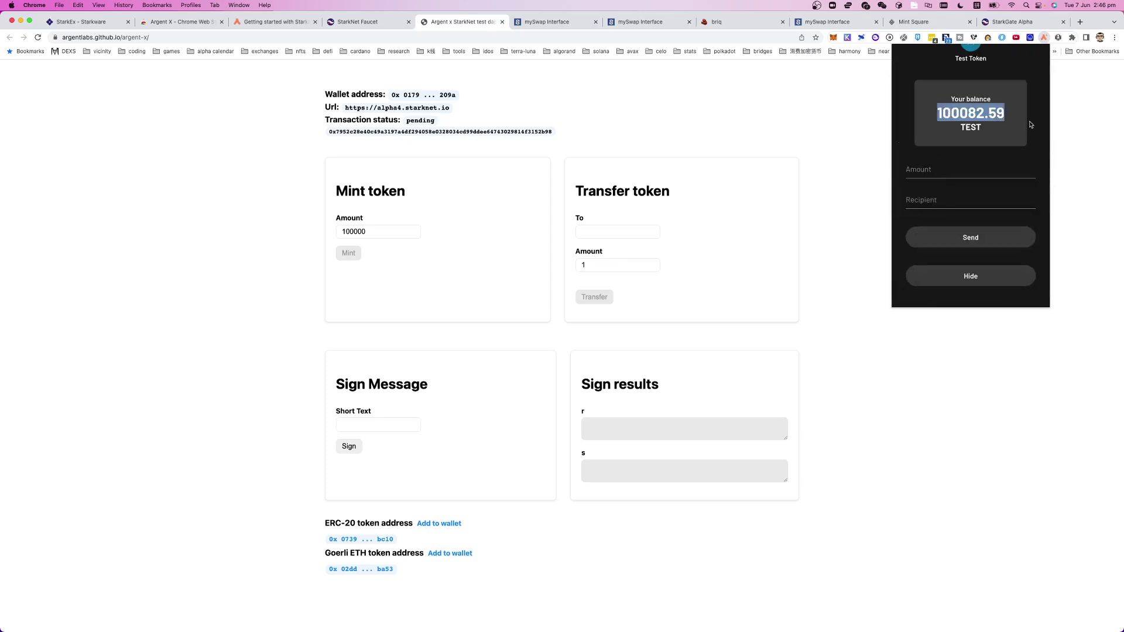
Set the test dapp's token mint amount to 100000000.
click(392, 232)
click(383, 233)
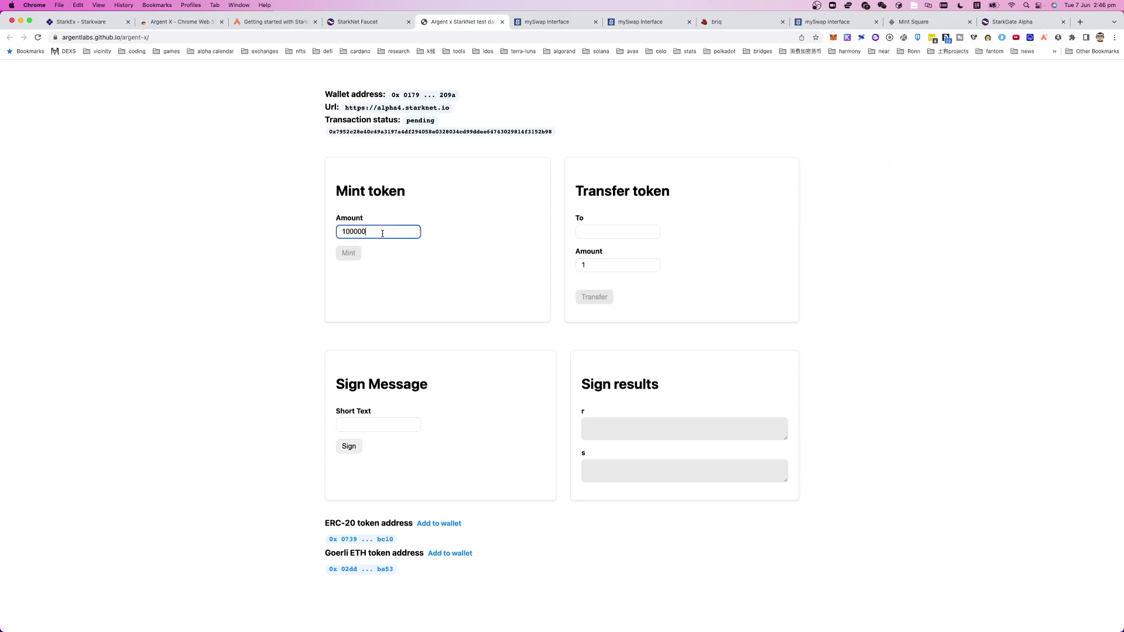
text(000)
click(459, 209)
Recheck the wallet's Test Token balance and return to the CRL account overview.
click(1044, 37)
scroll(1027, 146, down, 5)
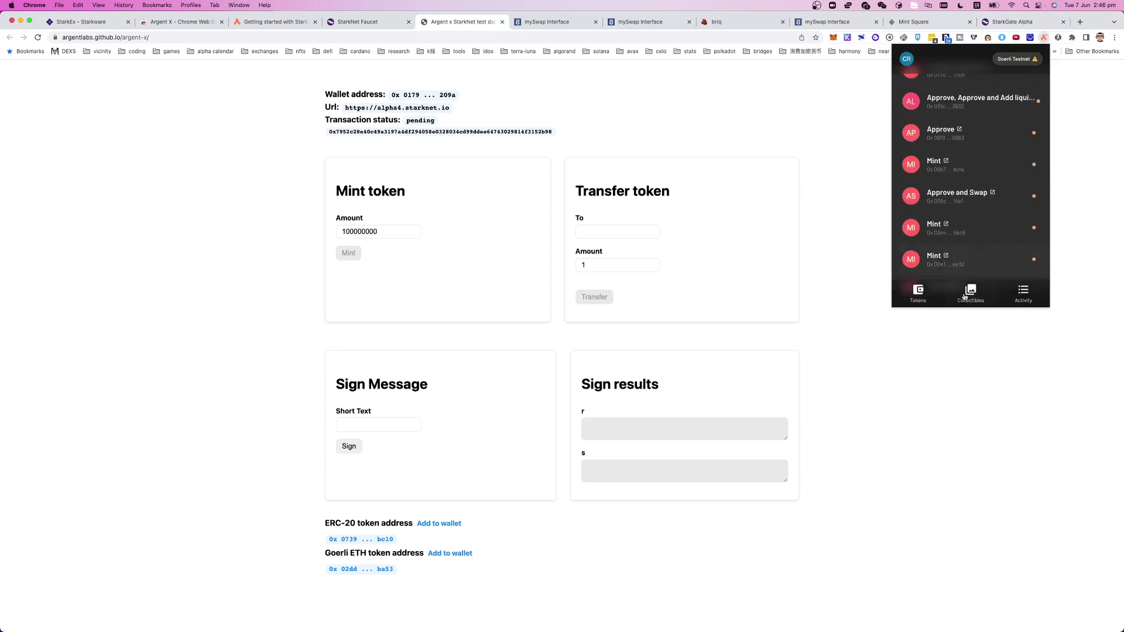
click(977, 222)
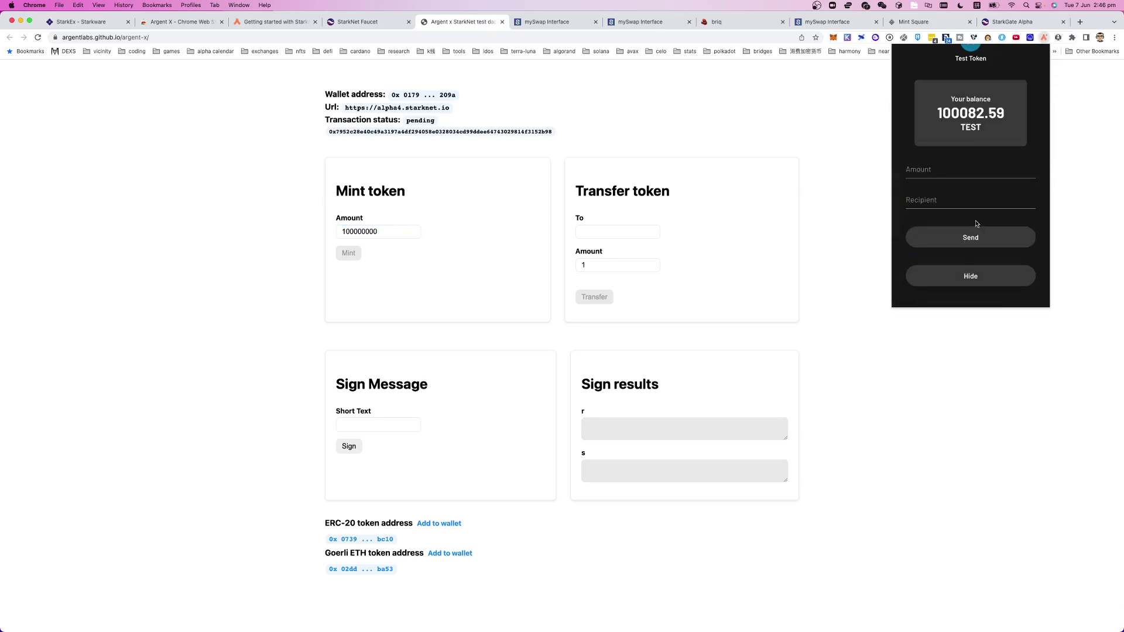
double_click(956, 112)
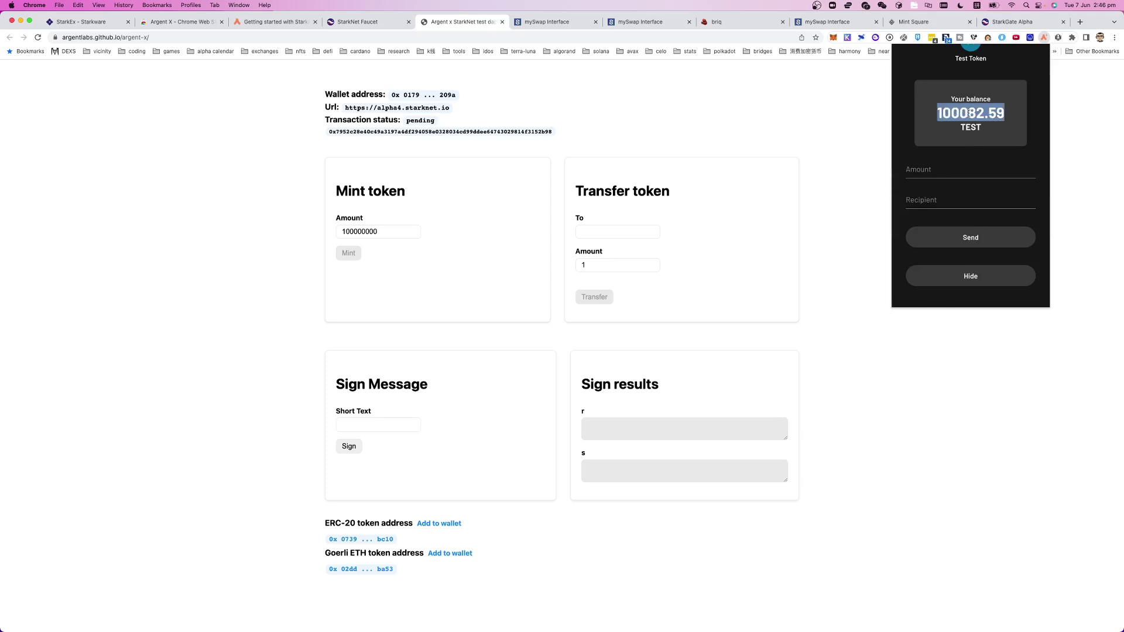
scroll(968, 114, up, 2)
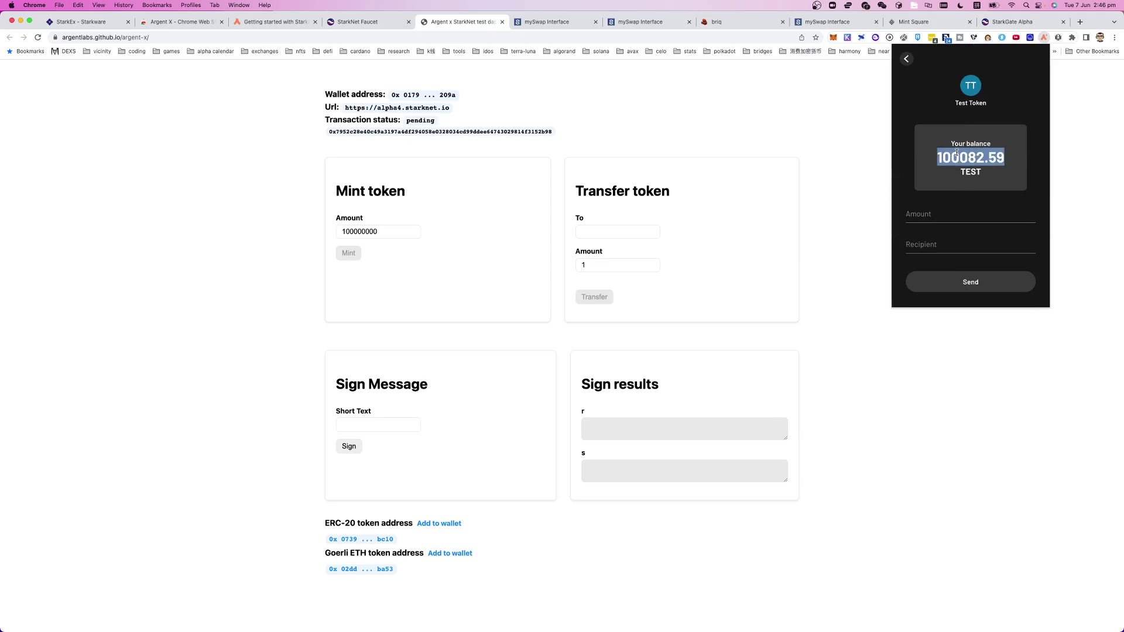
click(908, 60)
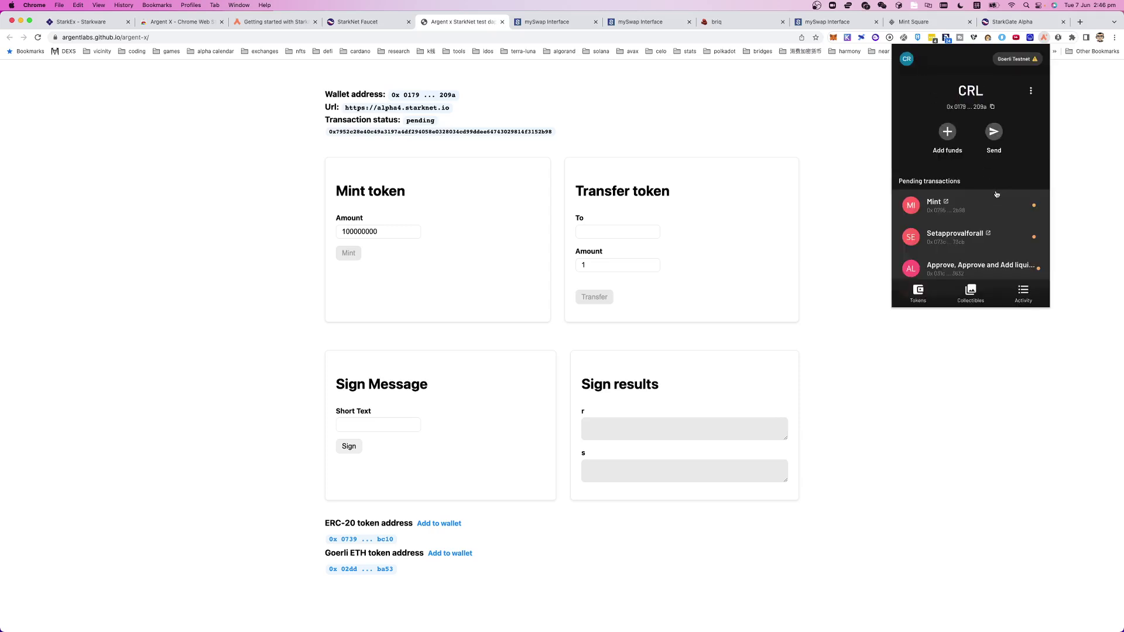
Open the newest pending Mint transaction in the Voyager block explorer, reload its page and inspect its web address.
click(947, 204)
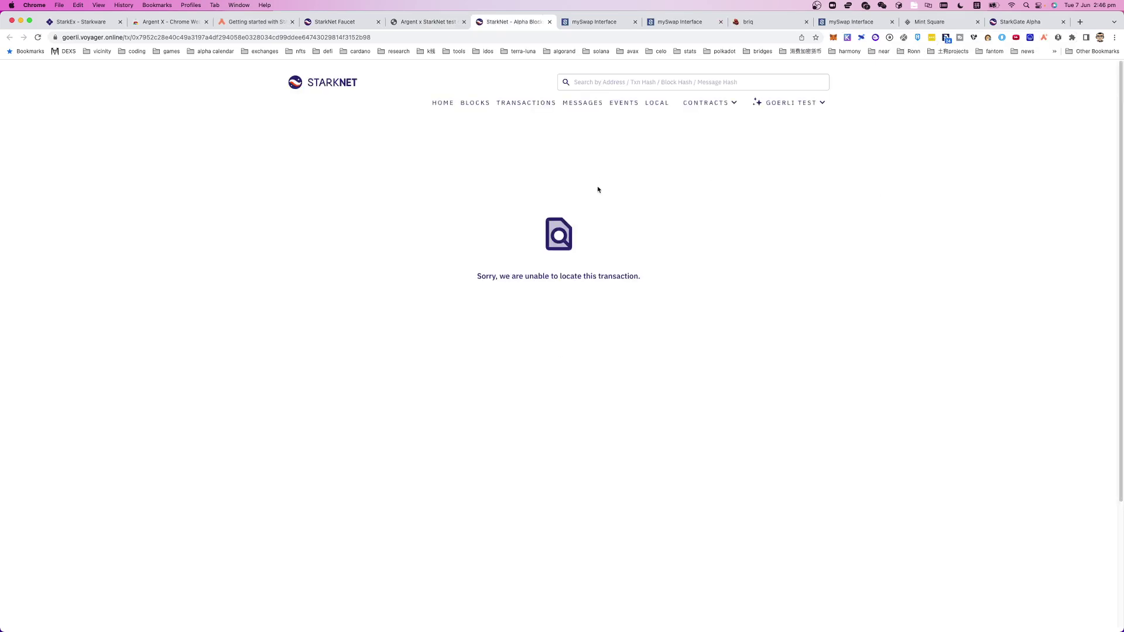
drag(475, 279, 642, 276)
click(643, 276)
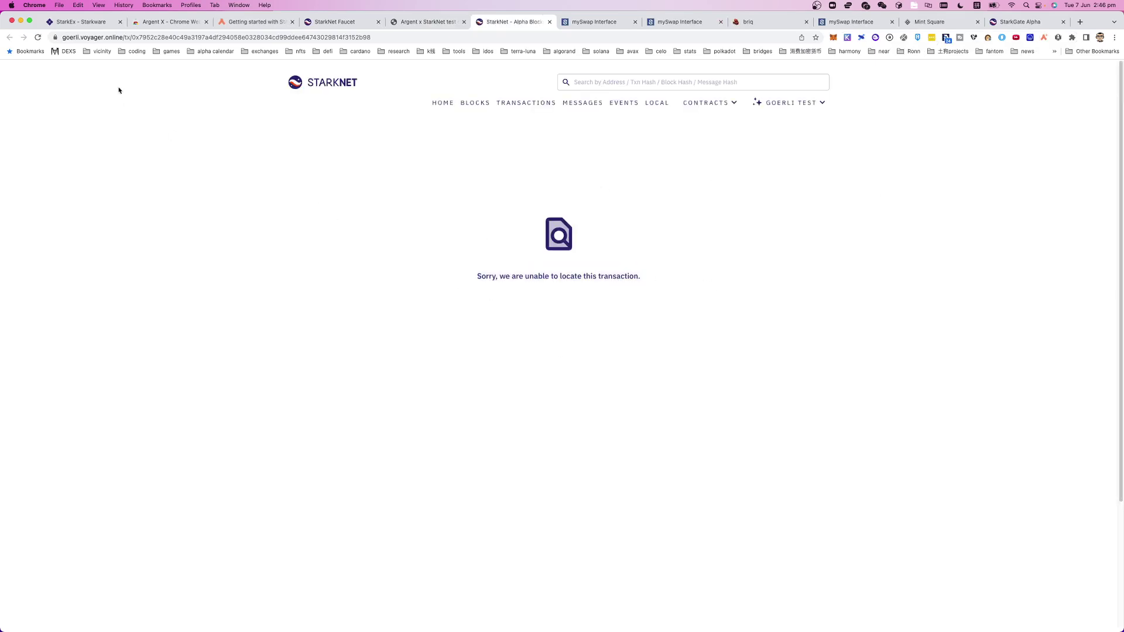
click(37, 37)
click(94, 38)
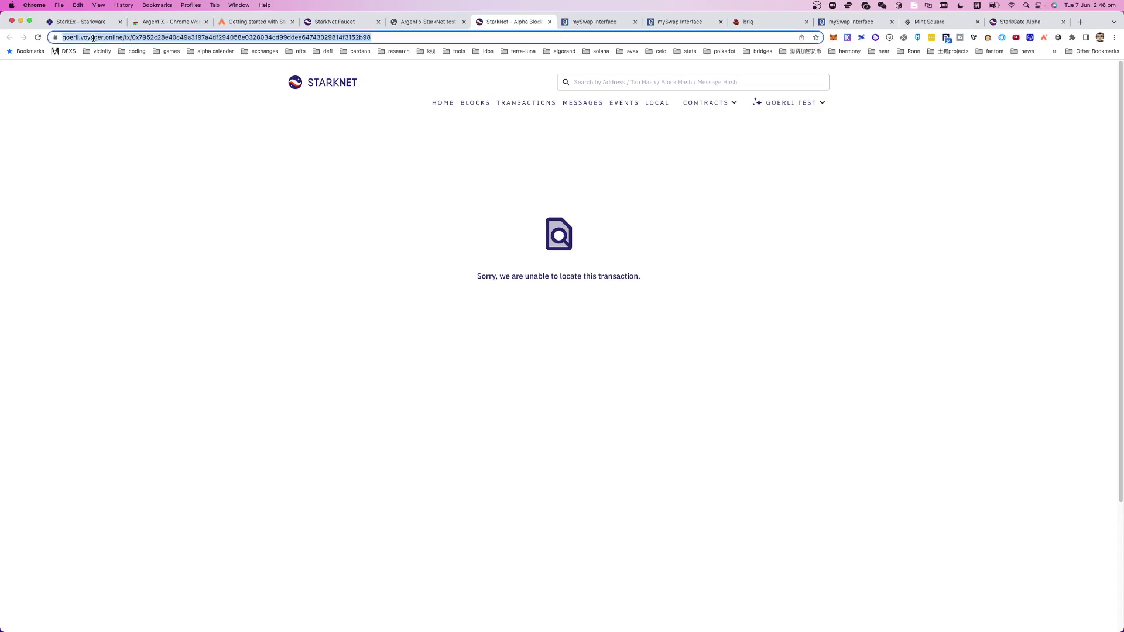
click(291, 216)
Go to the Voyager explorer's home page and look over the latest transactions and blocks.
click(324, 52)
click(293, 93)
click(317, 87)
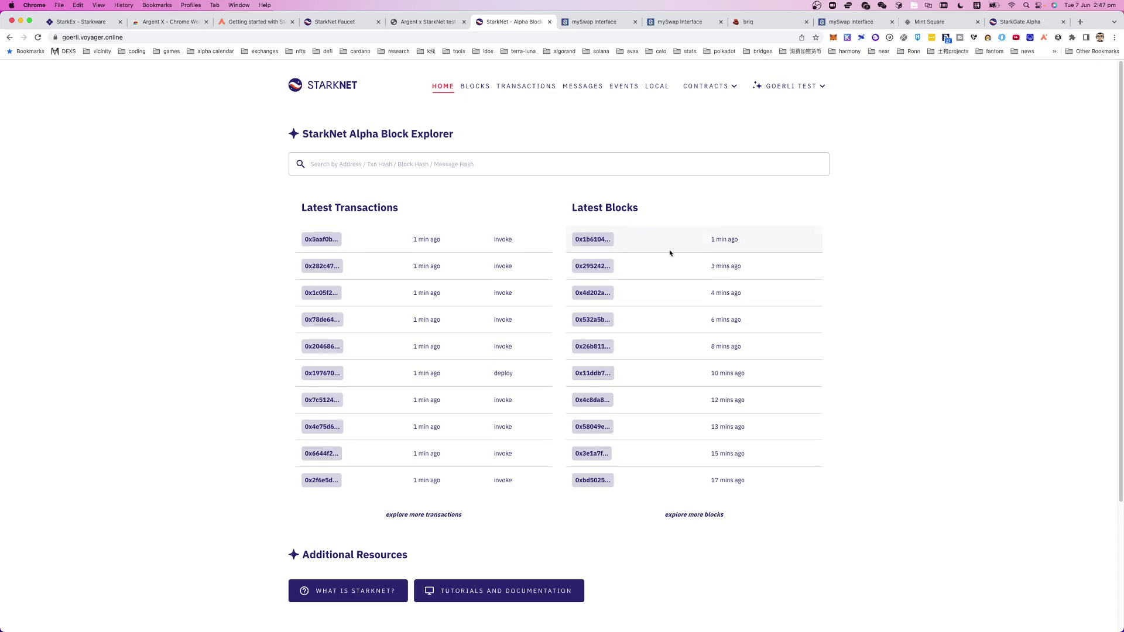
scroll(668, 252, down, 3)
scroll(659, 249, up, 3)
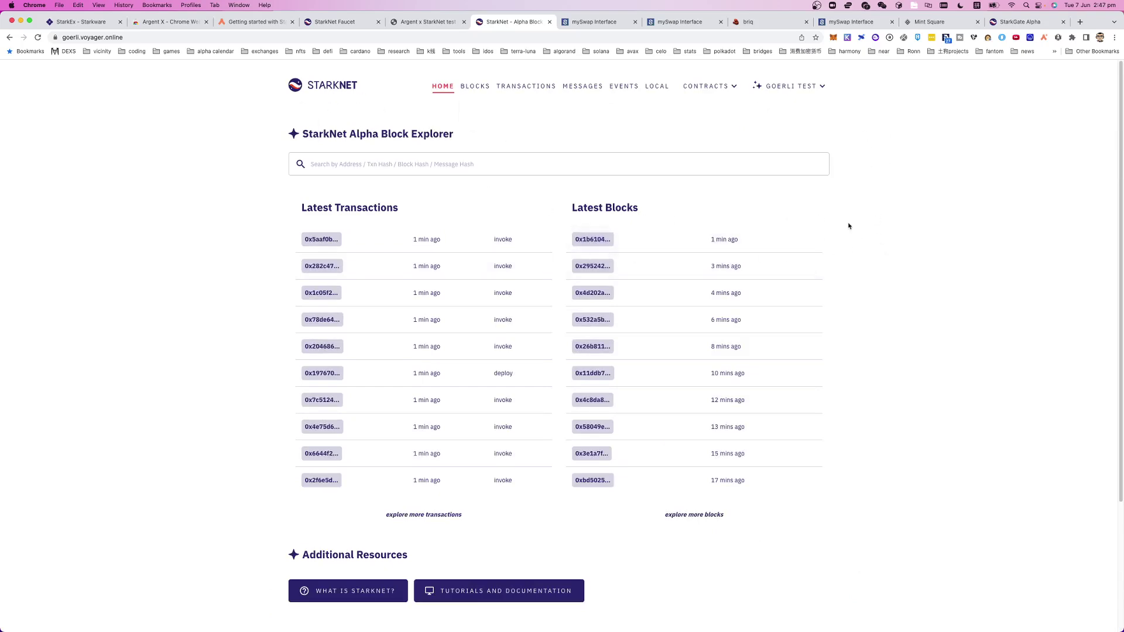
Open the most recent block and look through its transactions with 50 records shown per page.
click(723, 243)
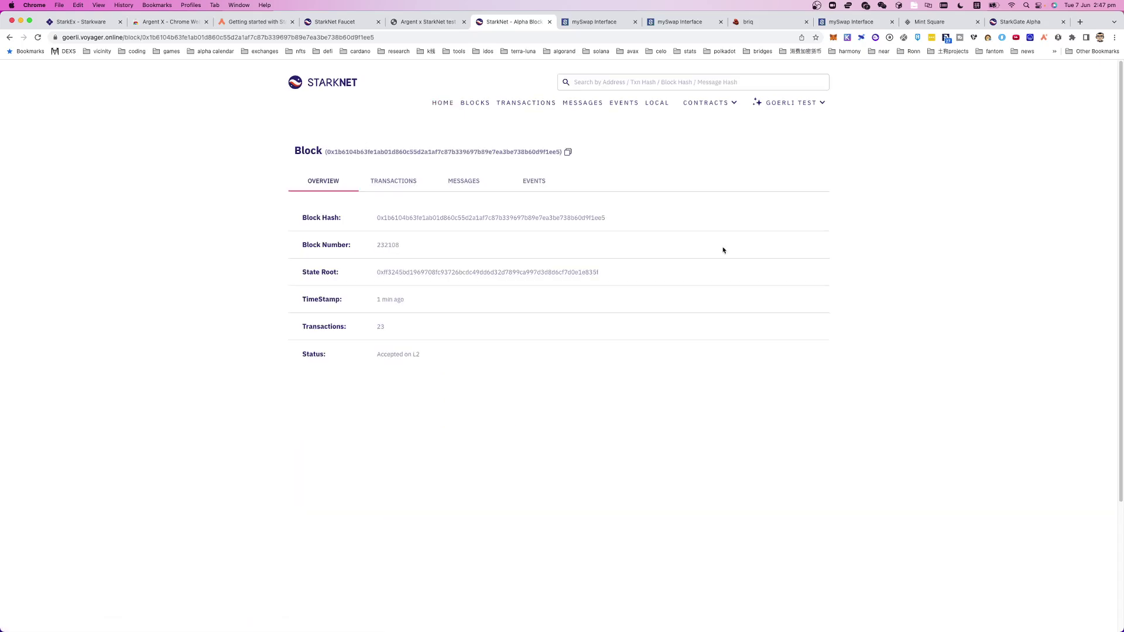
click(403, 181)
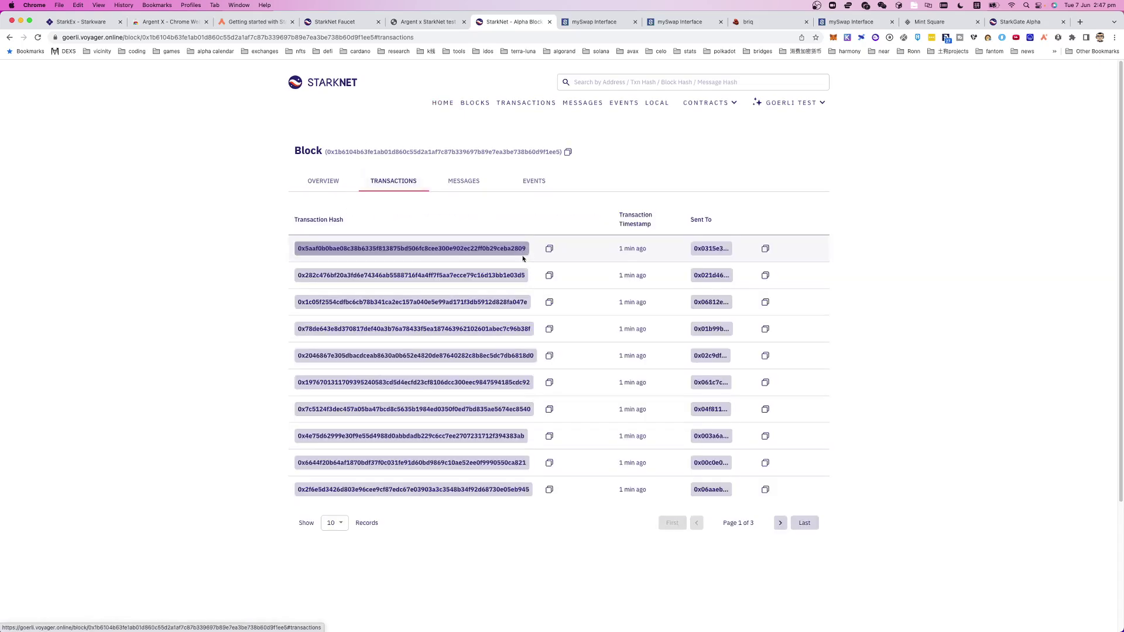
scroll(499, 240, down, 5)
scroll(498, 240, up, 2)
click(335, 426)
key(Return)
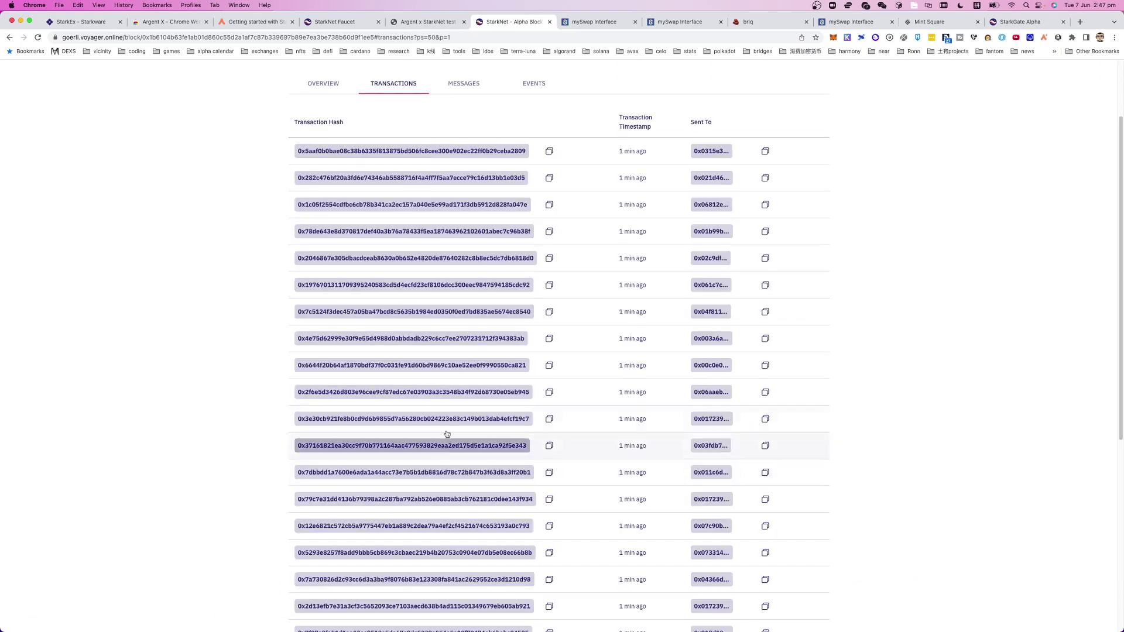
scroll(482, 357, down, 10)
scroll(521, 375, up, 8)
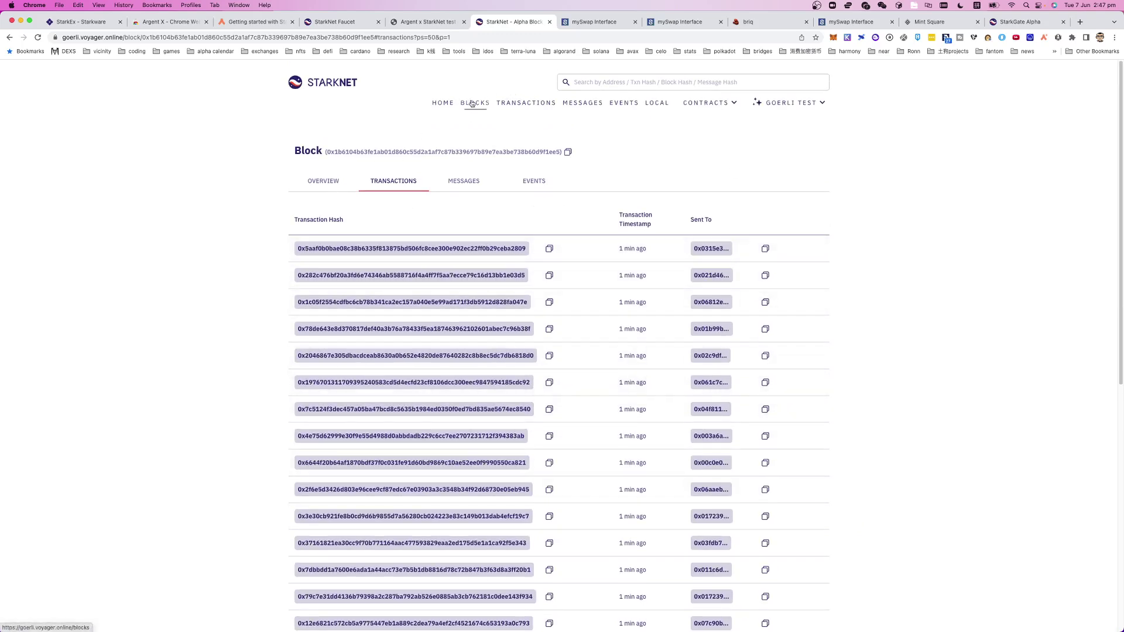
Return to the explorer's home page and review the refreshed transaction and block lists.
click(444, 103)
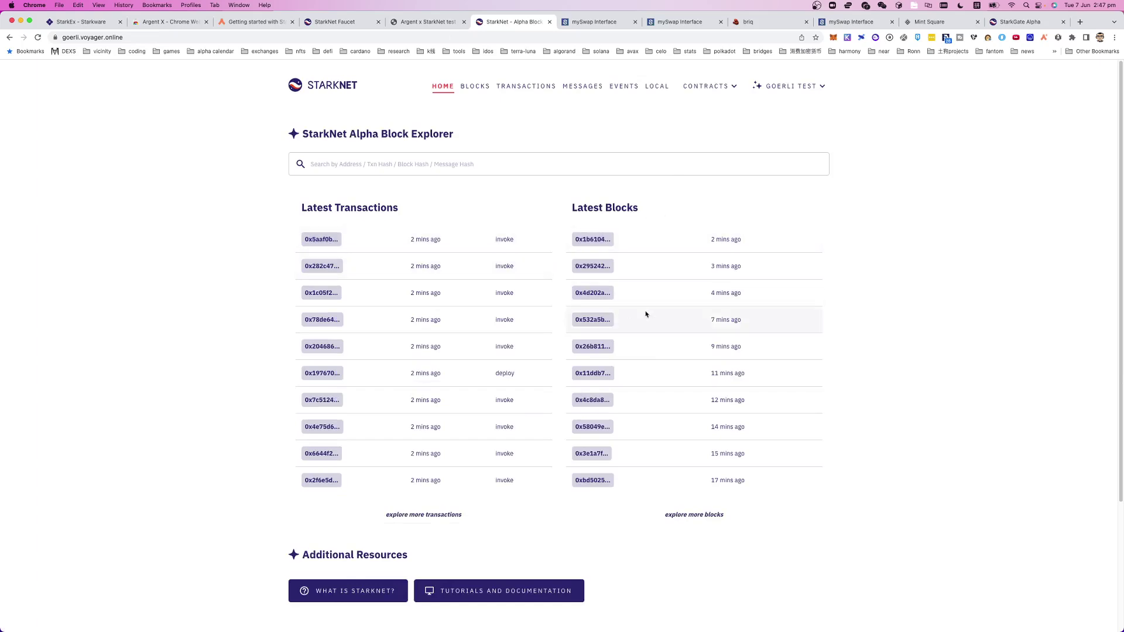
scroll(648, 394, down, 3)
scroll(433, 424, up, 3)
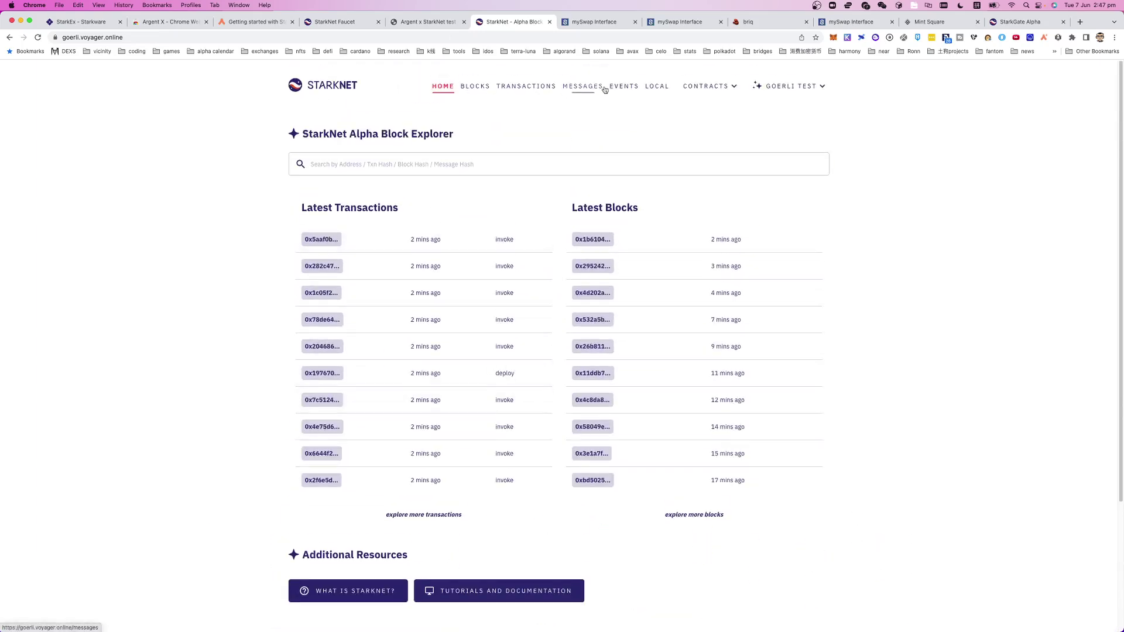
Look over the Voyager explorer's contract options and its network choices.
click(732, 87)
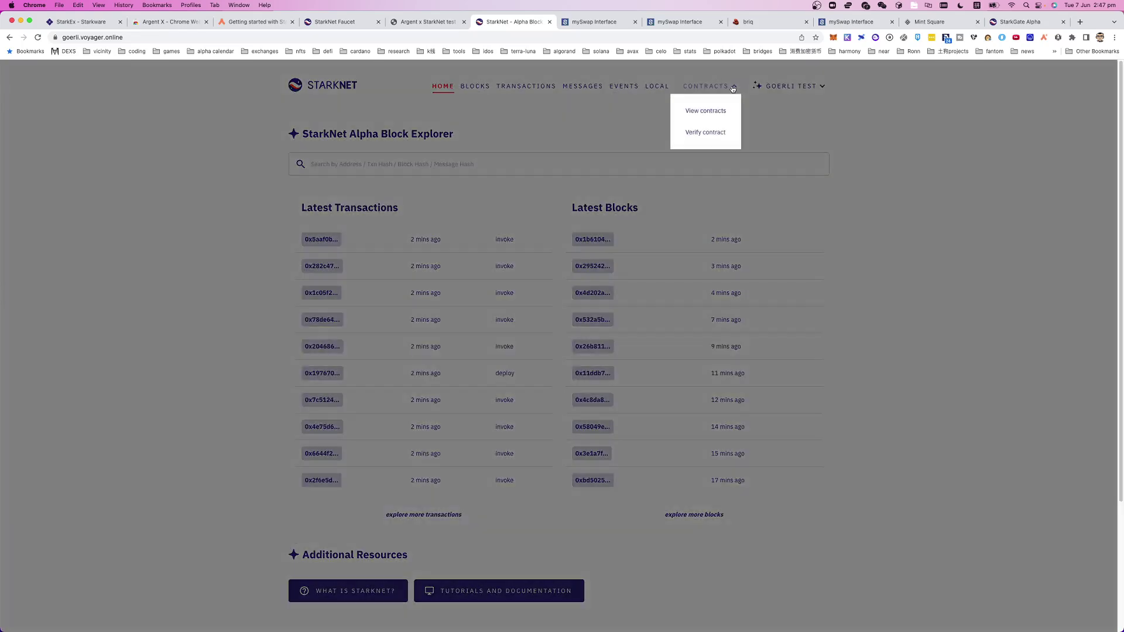
click(813, 98)
click(823, 88)
click(506, 139)
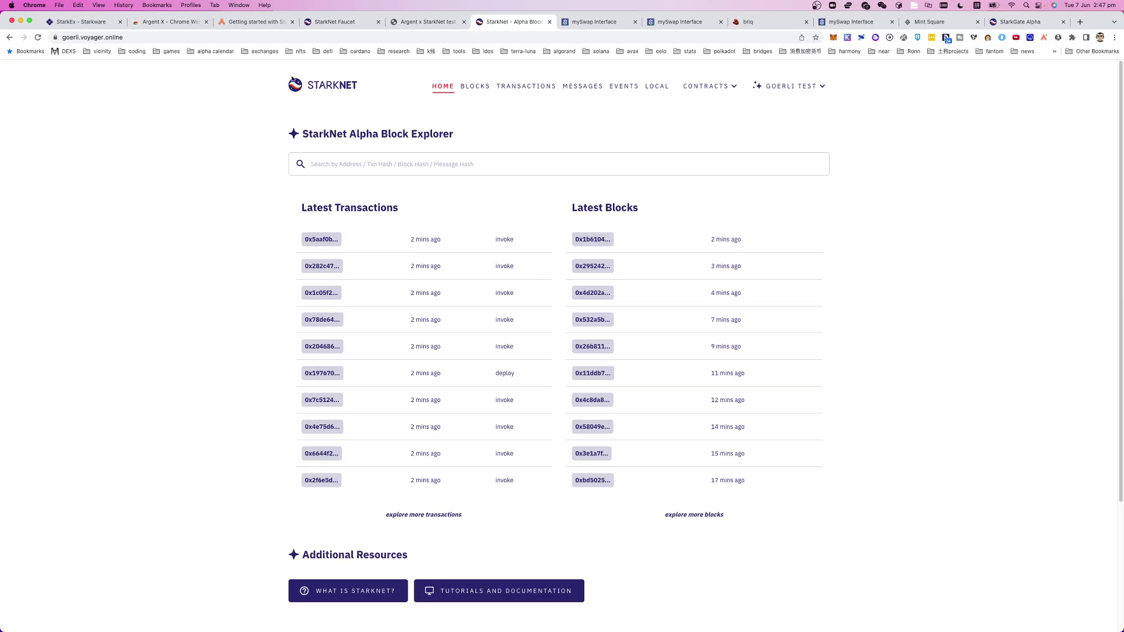
Move past the StarkNet faucet and the test dapp to the mySwap exchange and inspect its web address.
click(345, 24)
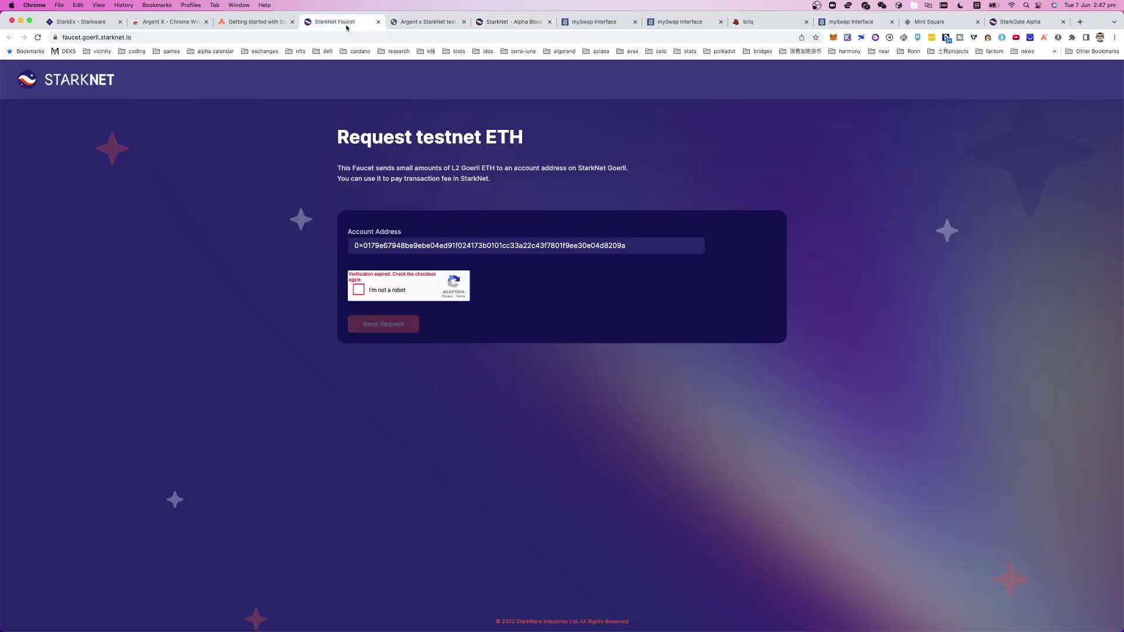
click(427, 22)
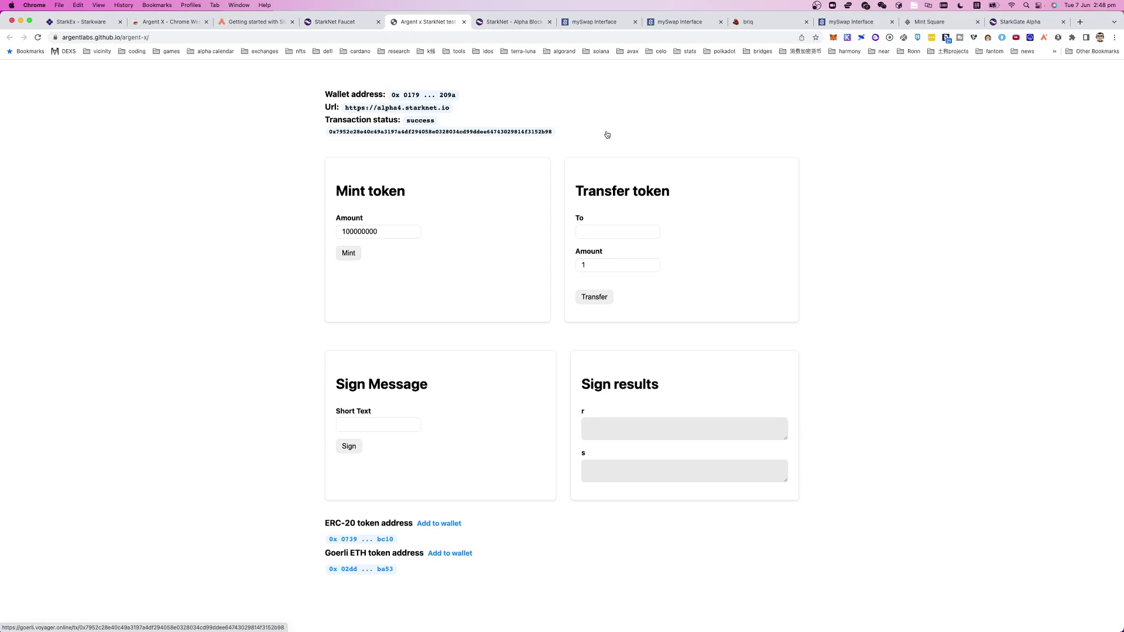
click(606, 26)
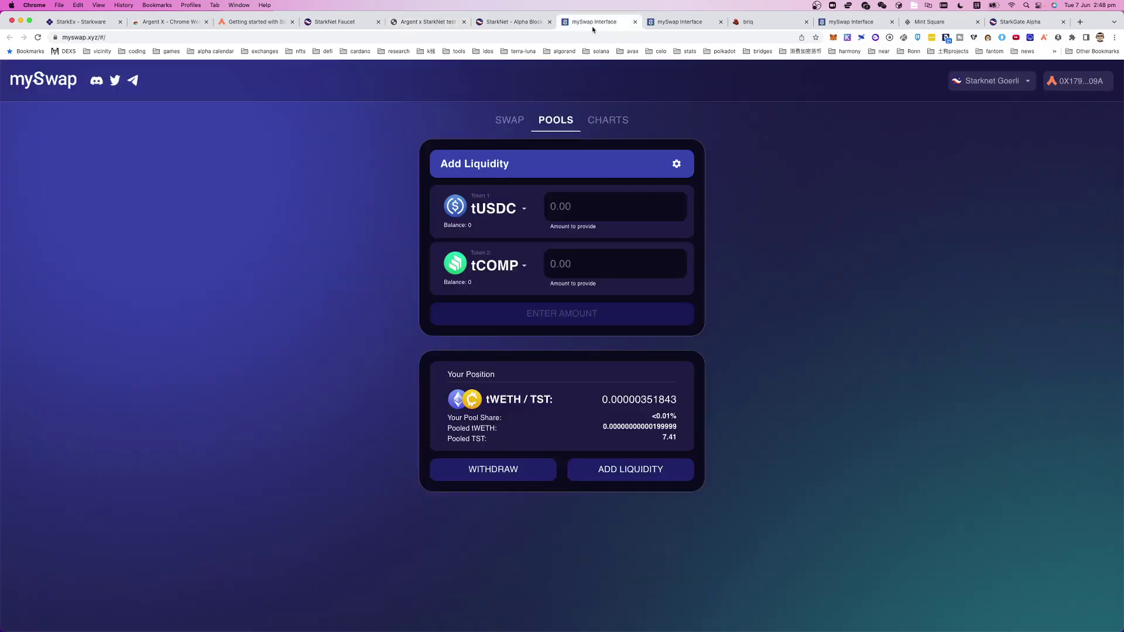
triple_click(124, 37)
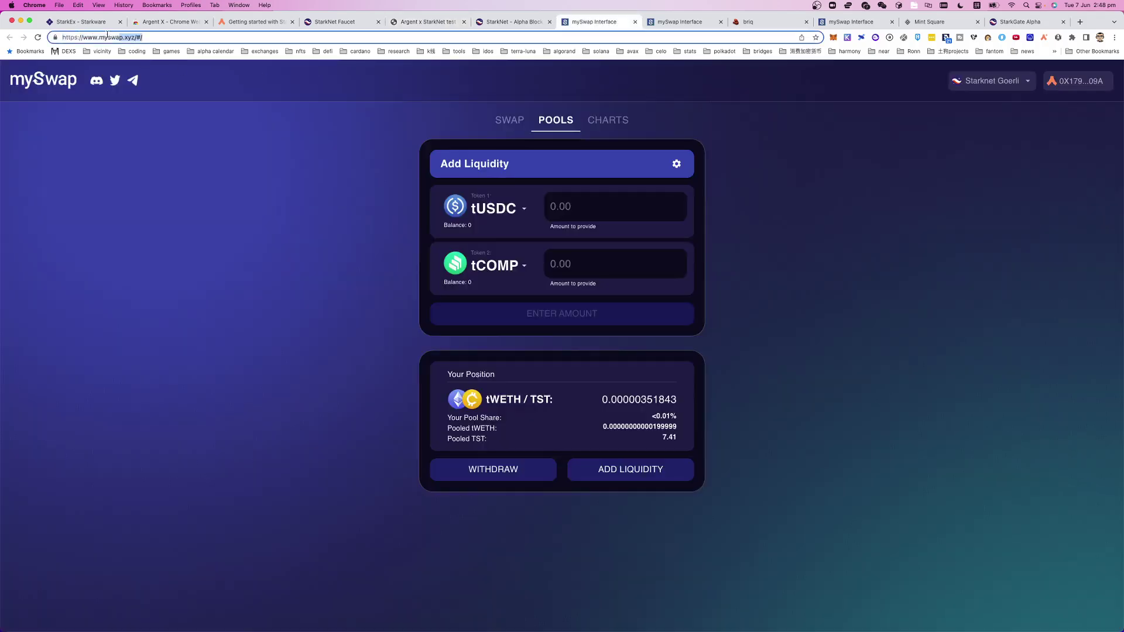
click(269, 183)
click(117, 37)
click(609, 189)
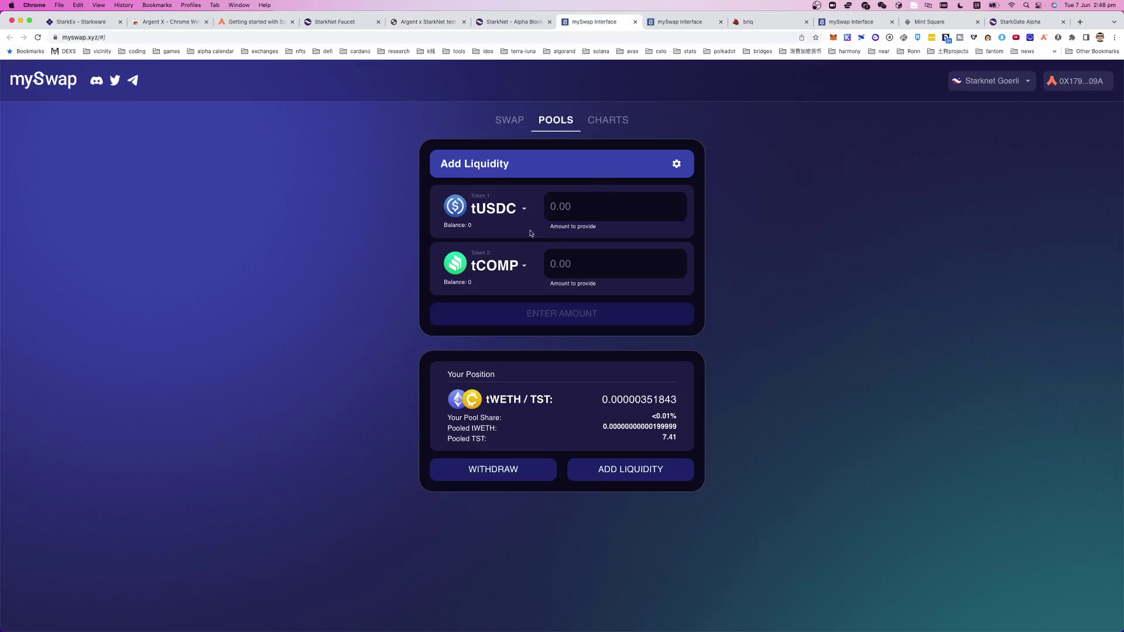
Set up a mySwap swap of 1000 TST into tUSDC.
click(509, 122)
click(486, 209)
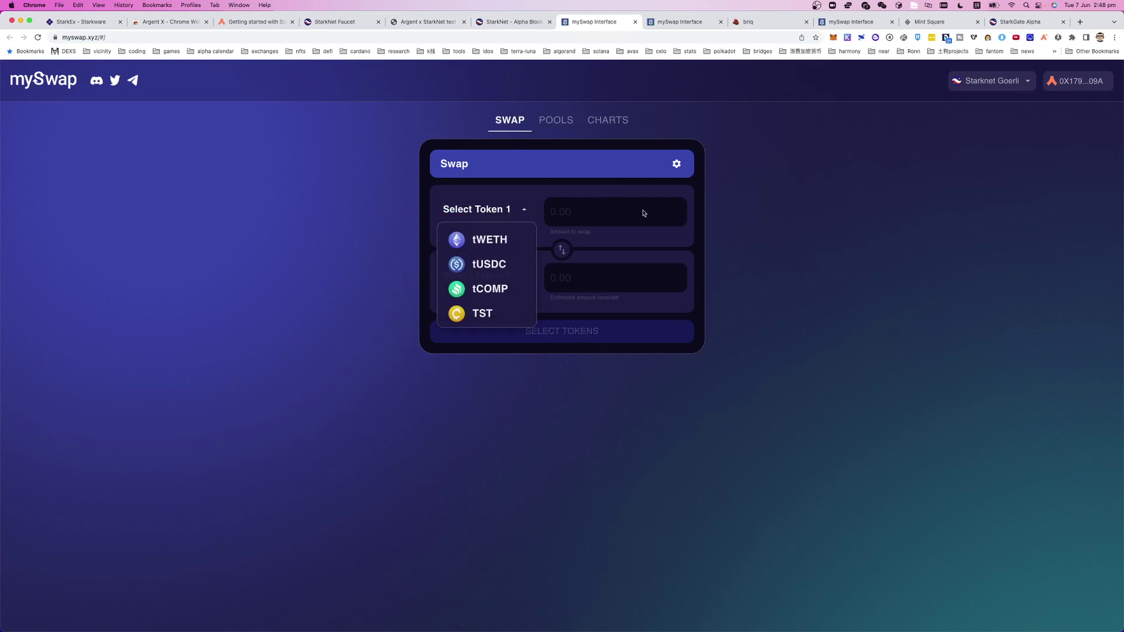
click(488, 316)
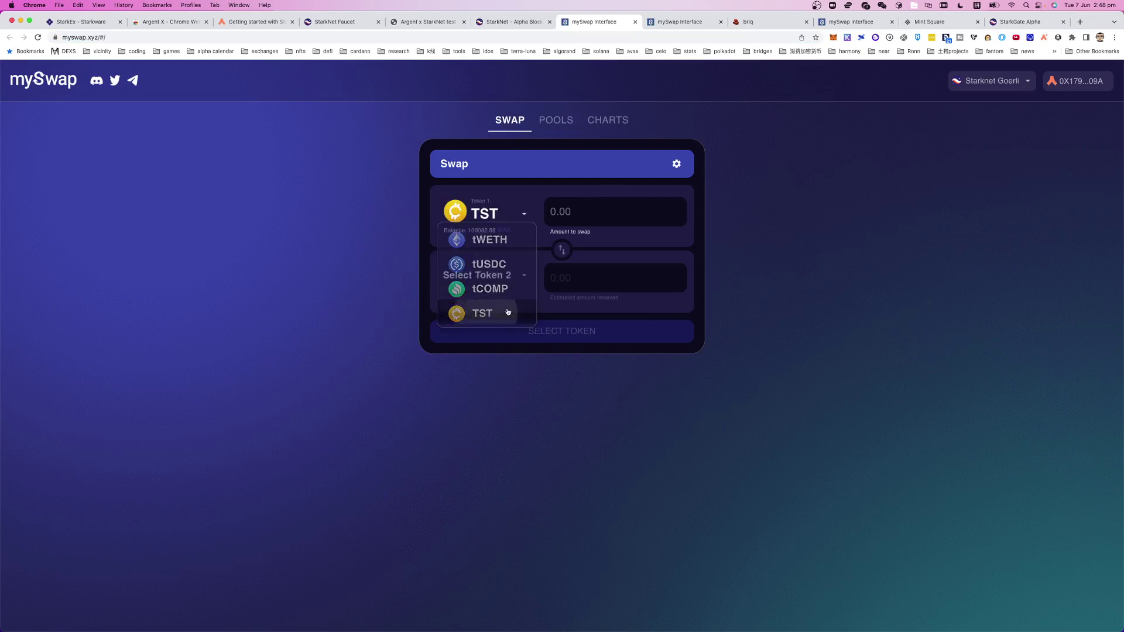
click(486, 225)
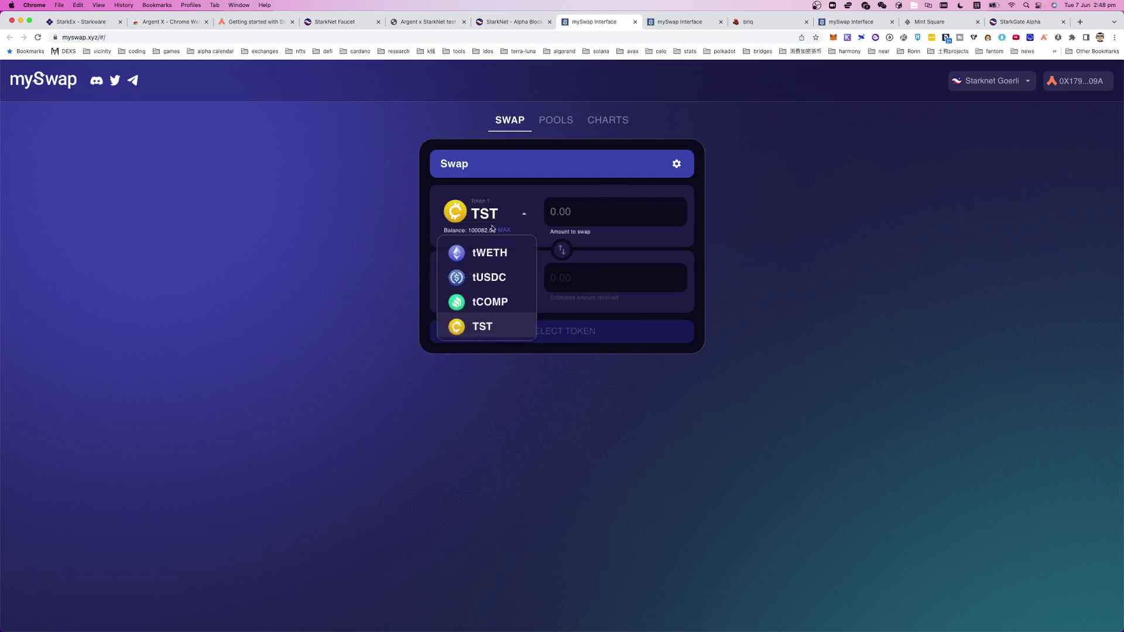
click(573, 214)
text(1000)
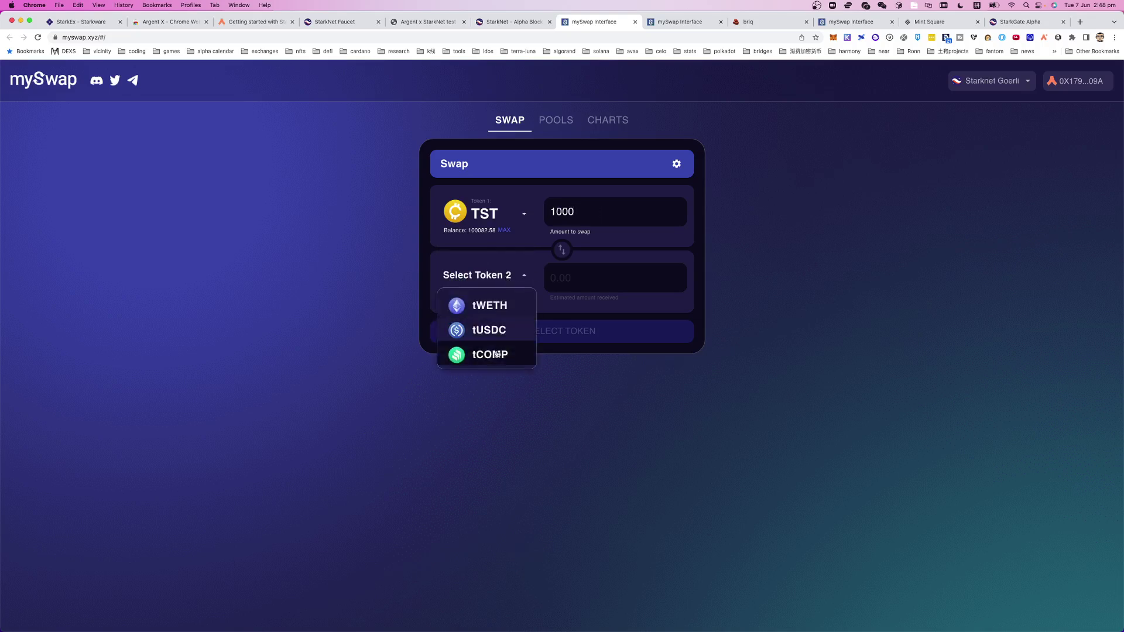
click(492, 332)
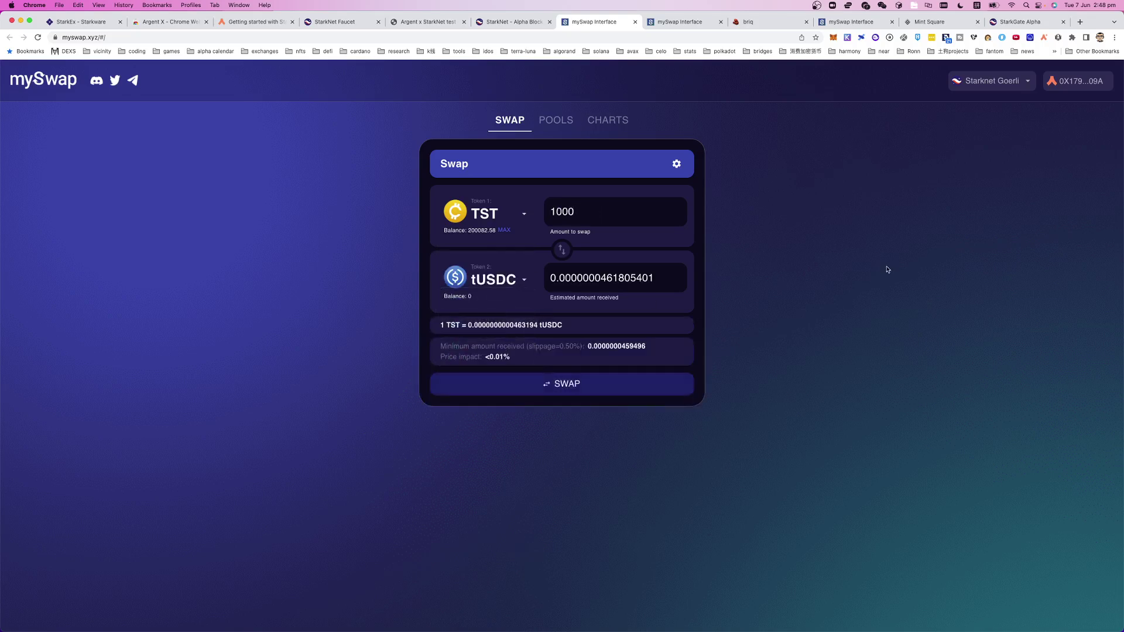
Submit the TST to tUSDC swap, review its transaction data in the Argent X wallet and sign it.
click(683, 382)
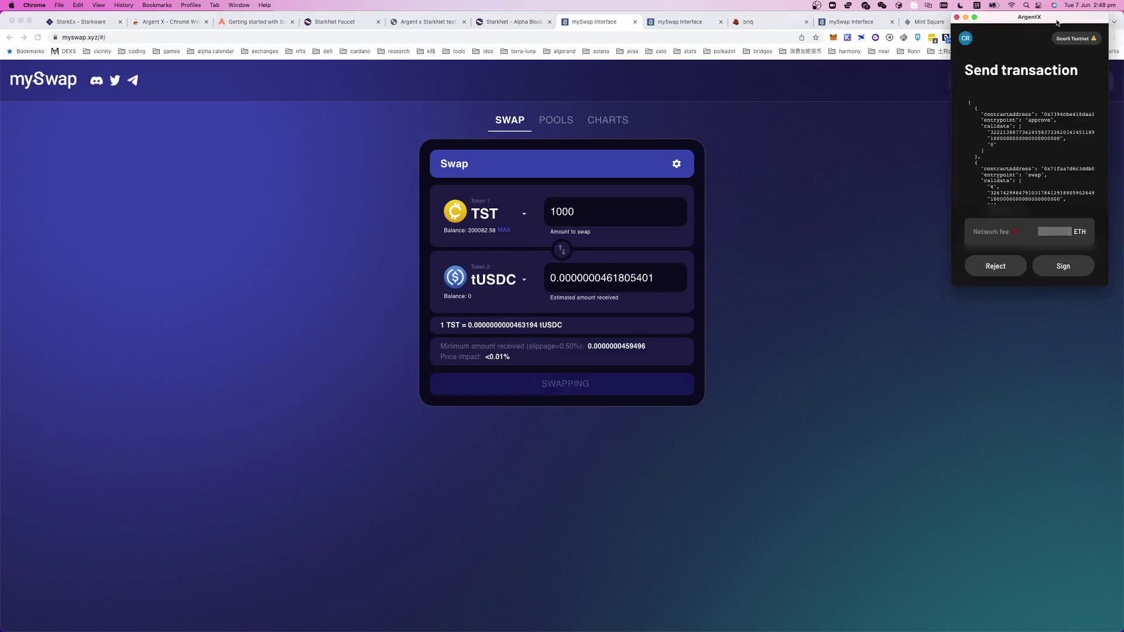
drag(1070, 23, 822, 104)
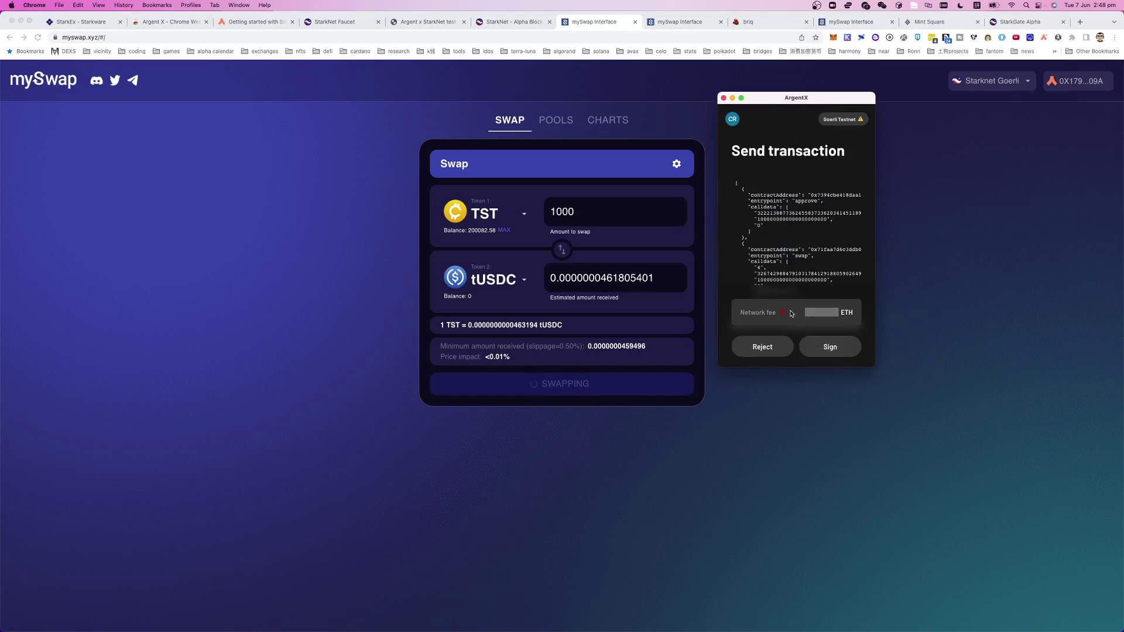
scroll(796, 293, down, 2)
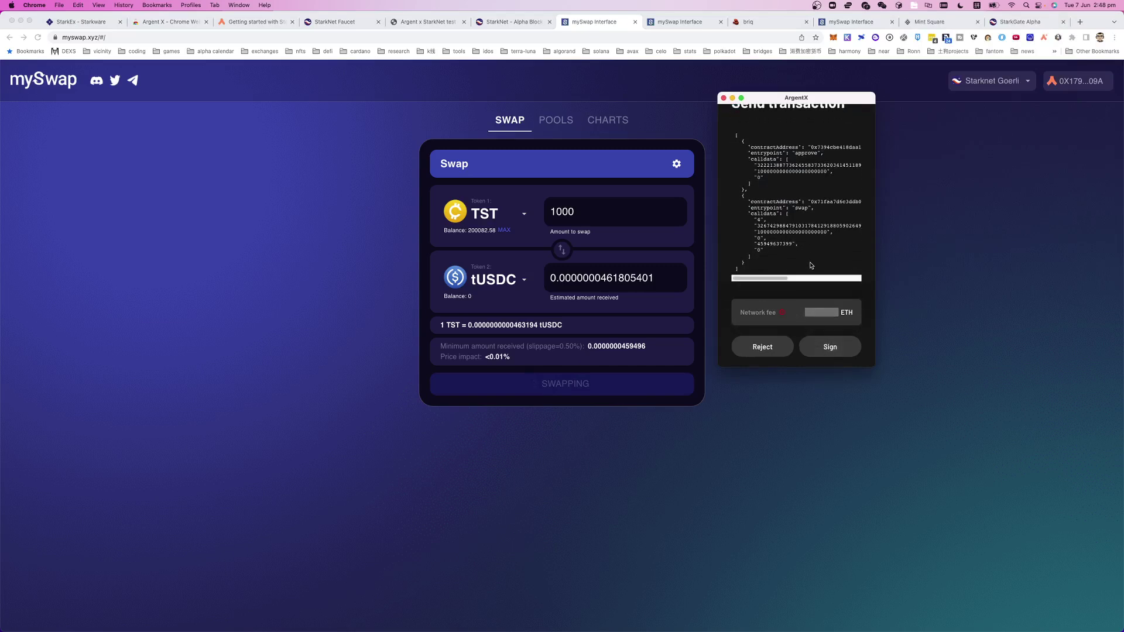
scroll(814, 275, right, 5)
drag(817, 281, 777, 282)
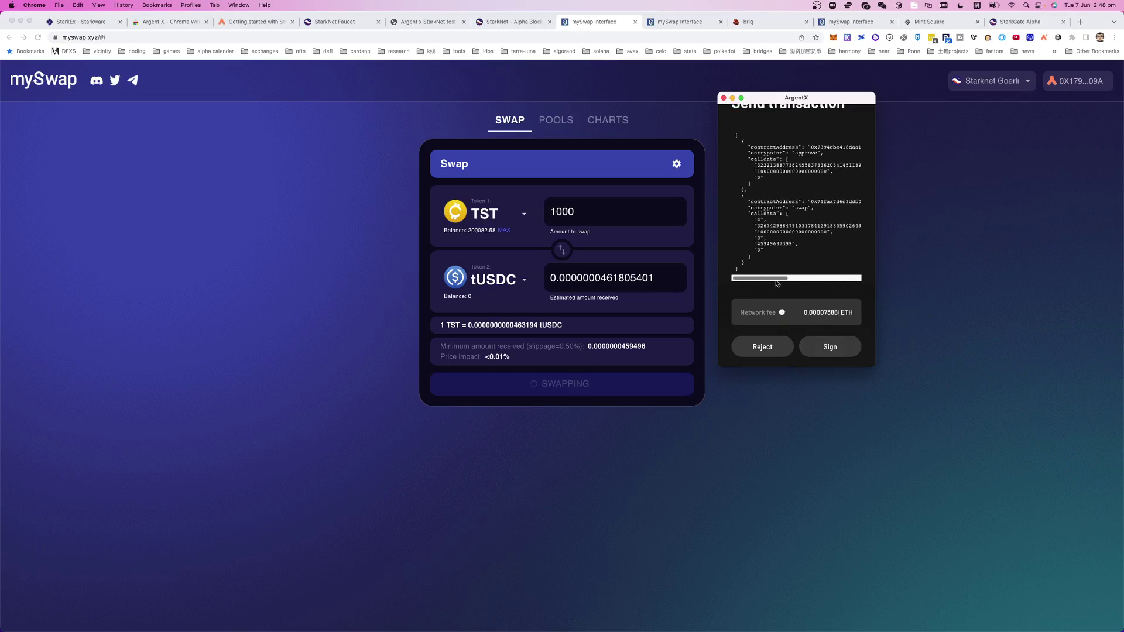
scroll(773, 275, up, 2)
scroll(808, 305, down, 2)
click(831, 347)
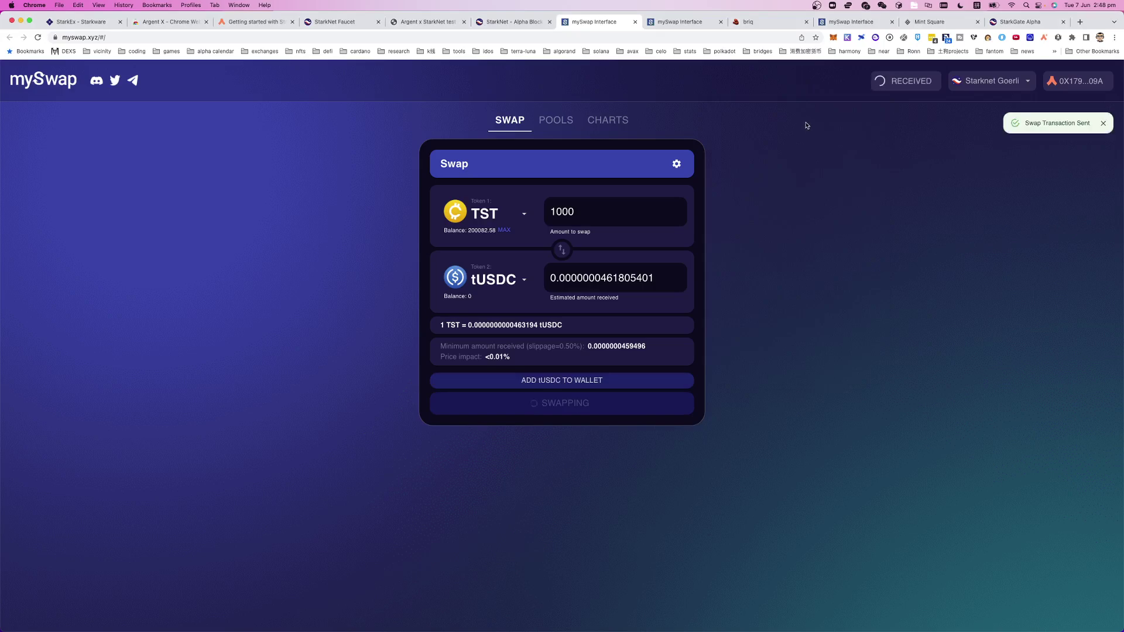
Choose tUSDC and TST as the token pair for adding liquidity to a pool.
click(545, 122)
click(509, 205)
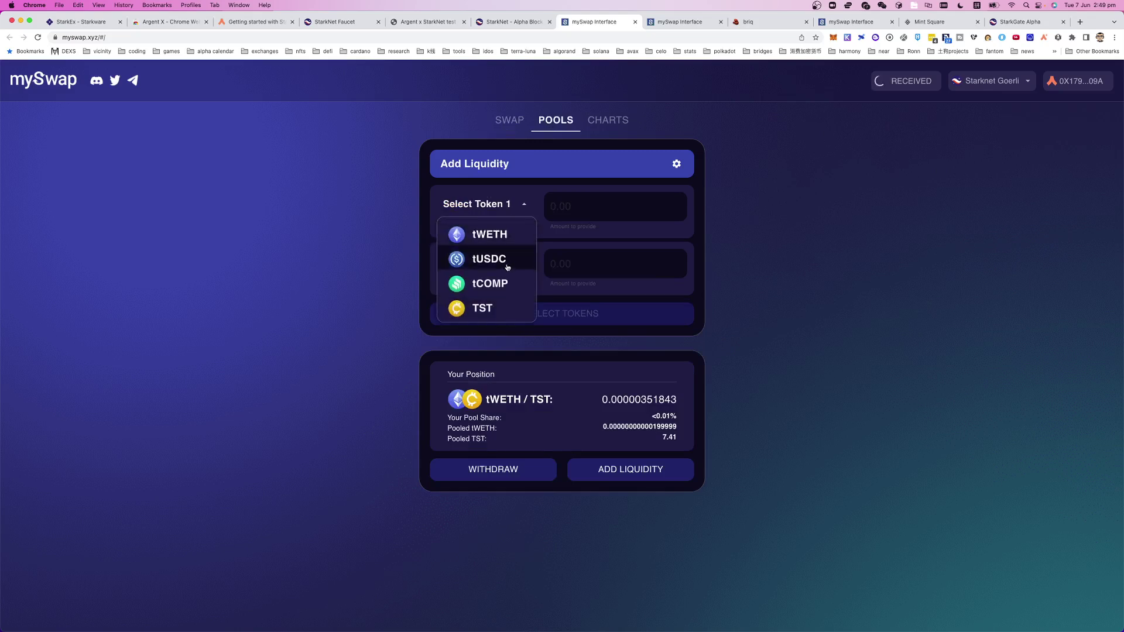
click(504, 259)
click(489, 262)
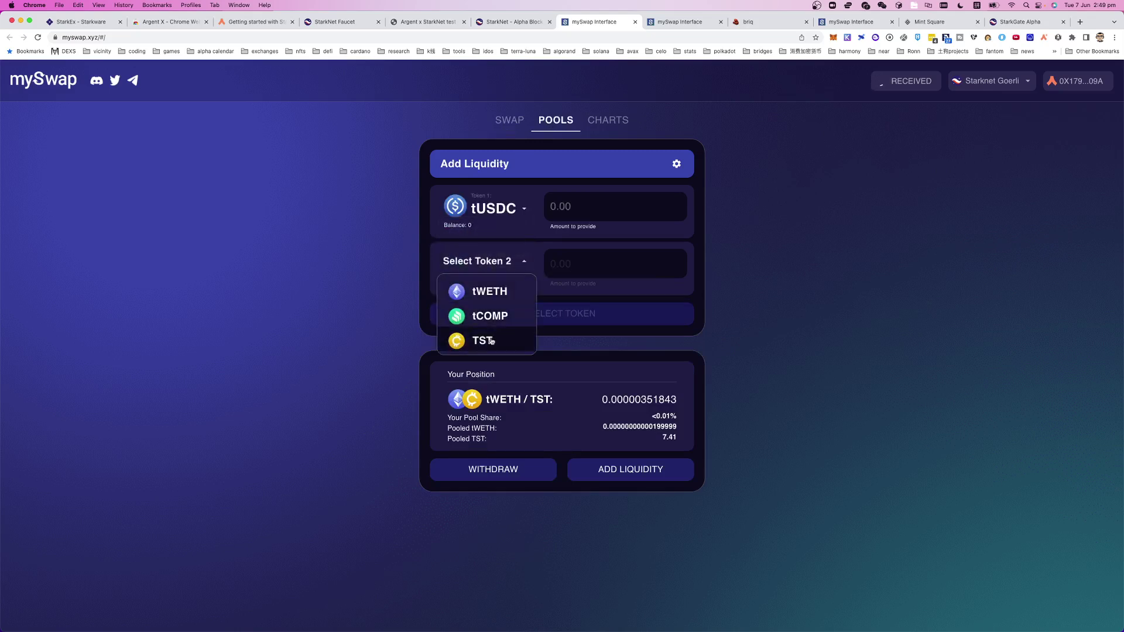
click(496, 341)
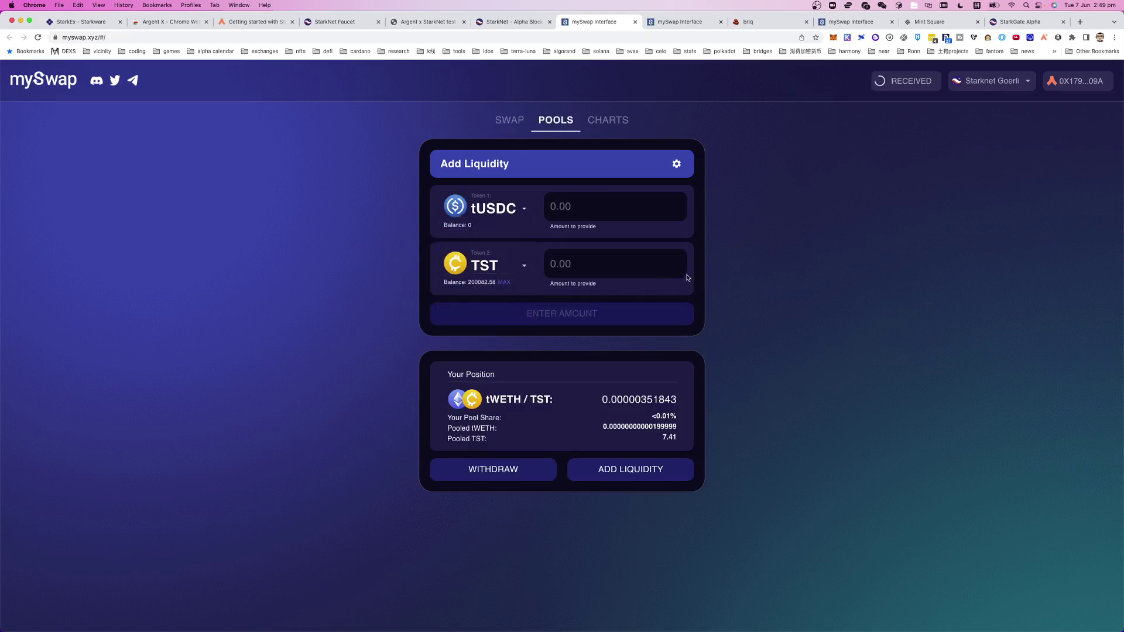
Review the token balances and the details of the existing tWETH / TST pool position.
click(469, 229)
click(473, 228)
drag(488, 399, 536, 399)
click(645, 430)
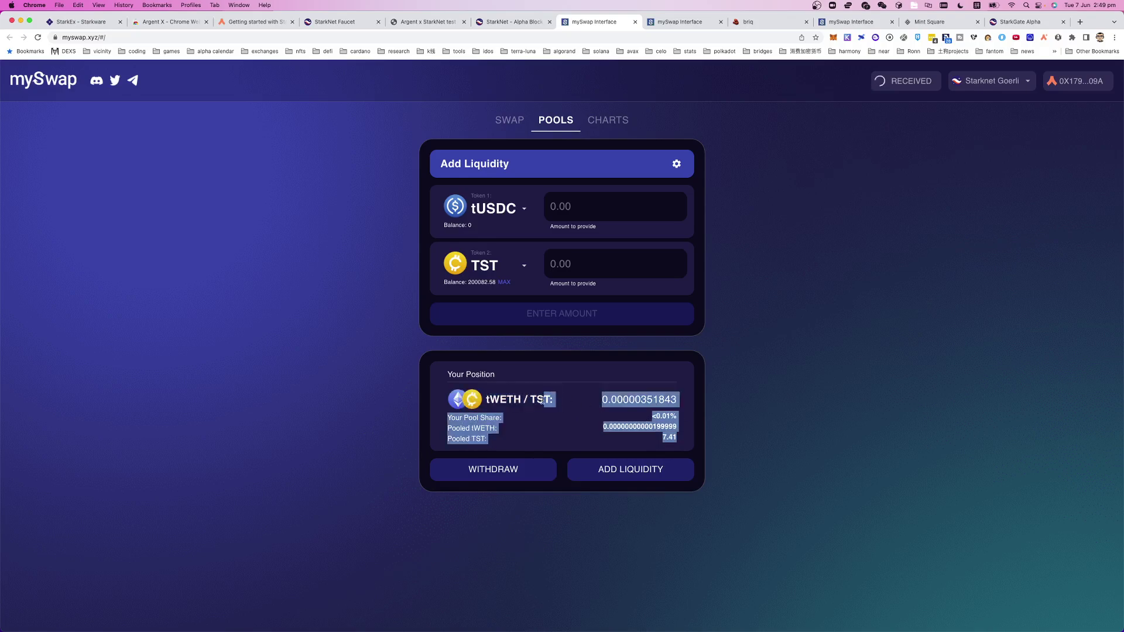
click(560, 408)
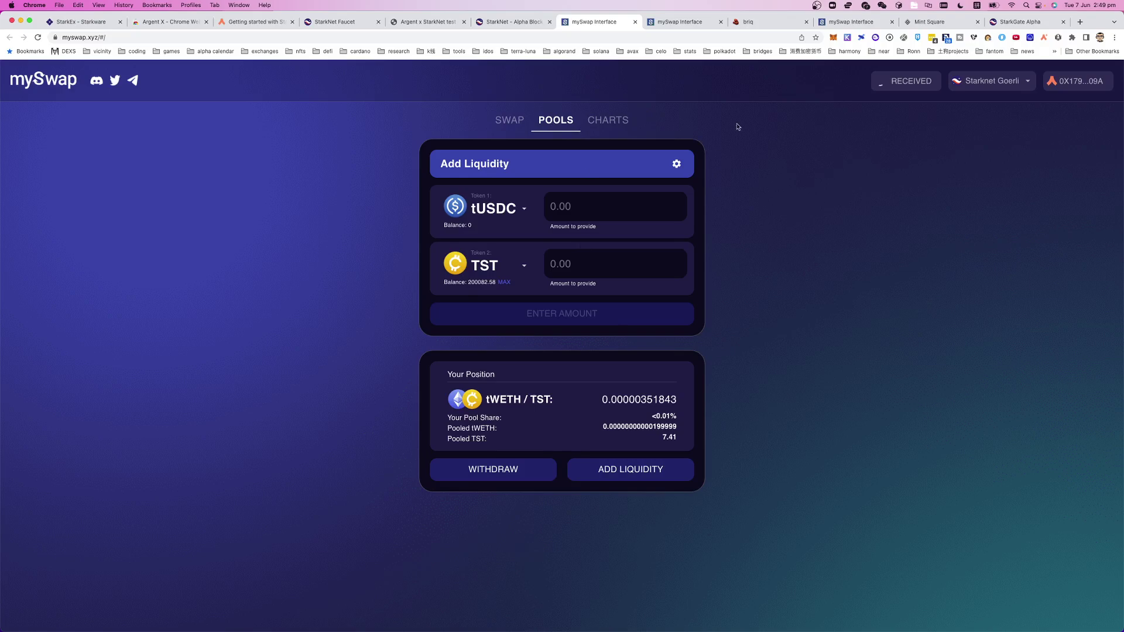
Close the duplicate mySwap page and open the briq builder.
click(721, 21)
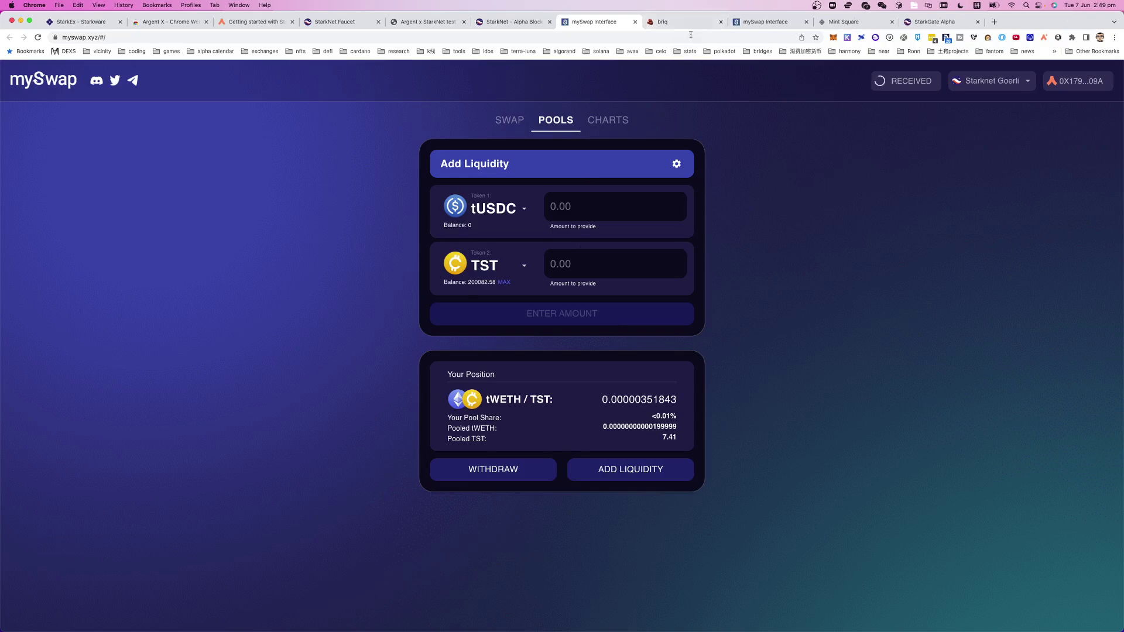
click(671, 22)
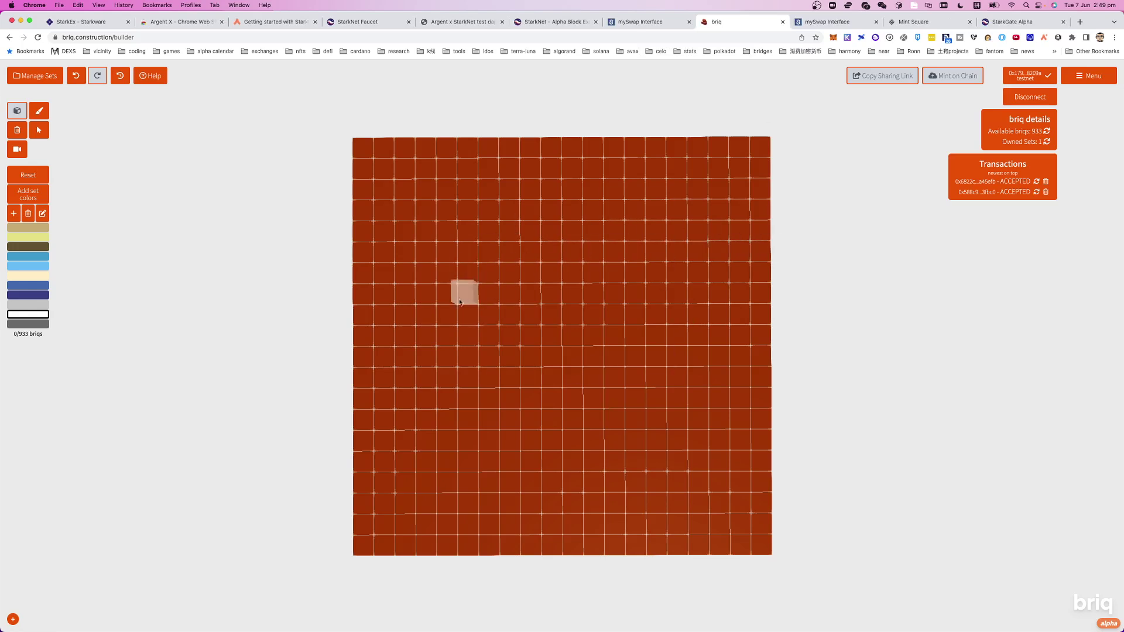
scroll(621, 284, down, 2)
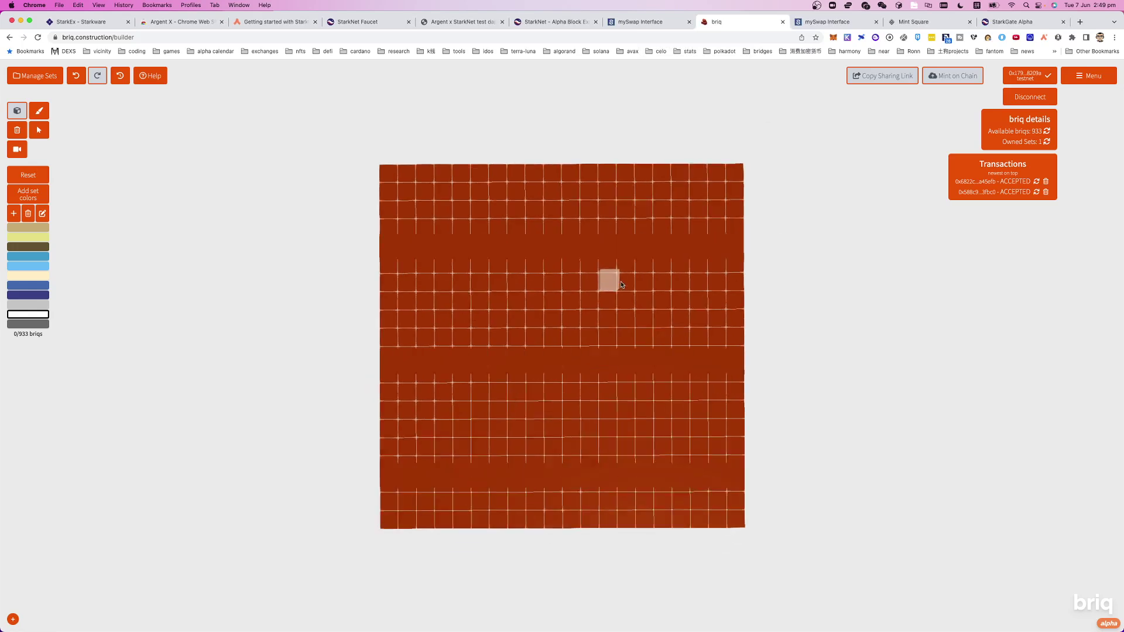
scroll(622, 285, up, 2)
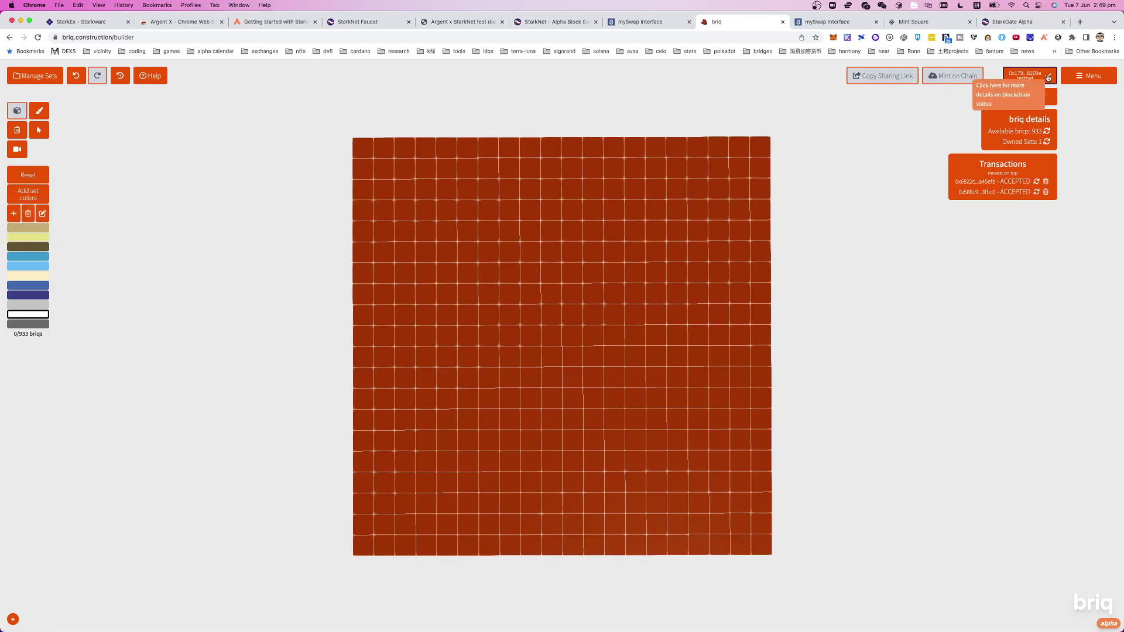
Examine the number of available briqs in the connected account's briq details.
double_click(1038, 131)
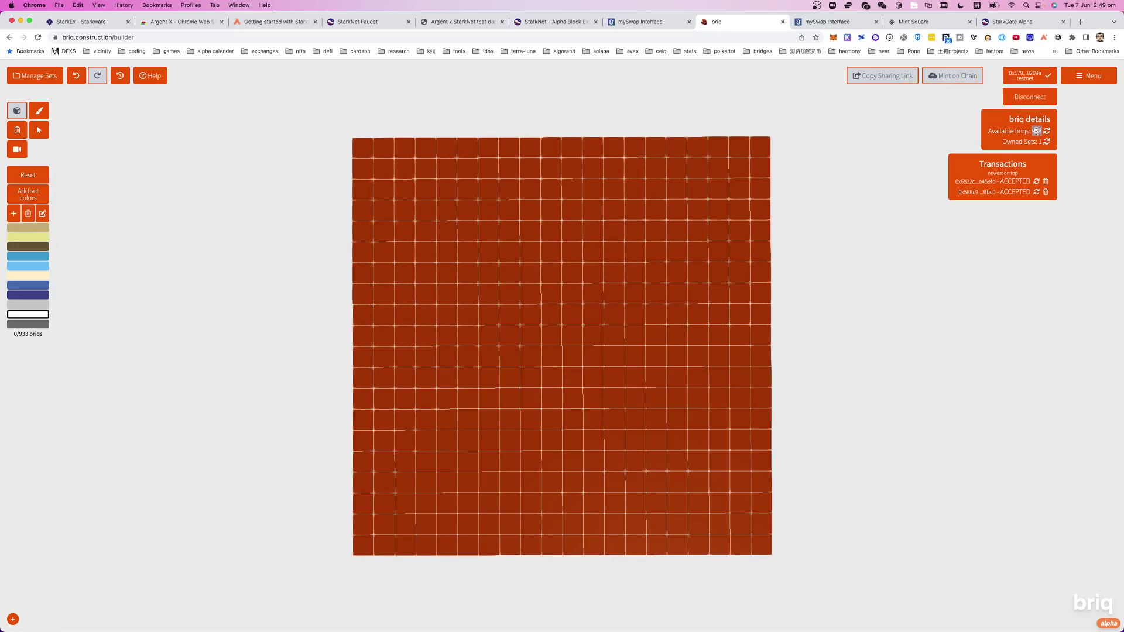
scroll(1037, 131, up, 5)
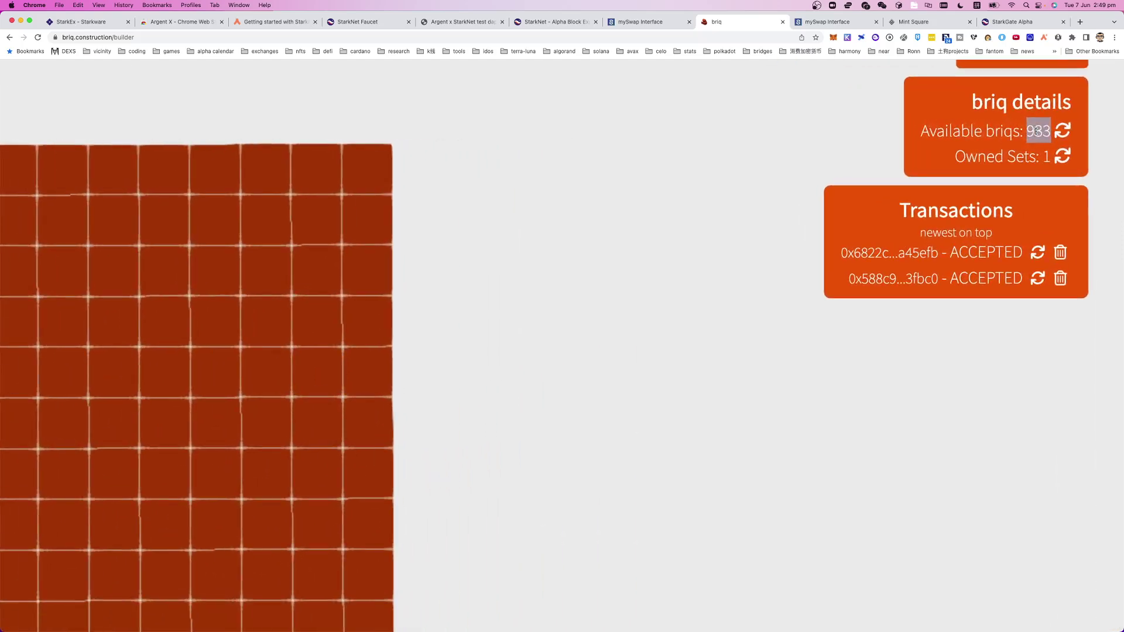
triple_click(1000, 131)
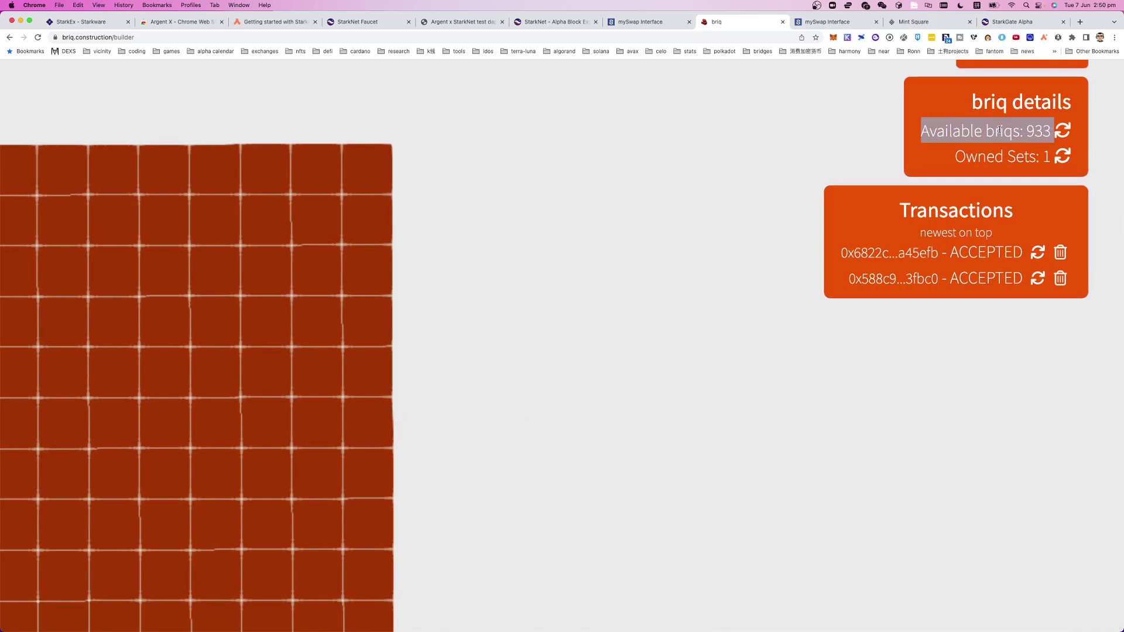
scroll(1000, 130, down, 5)
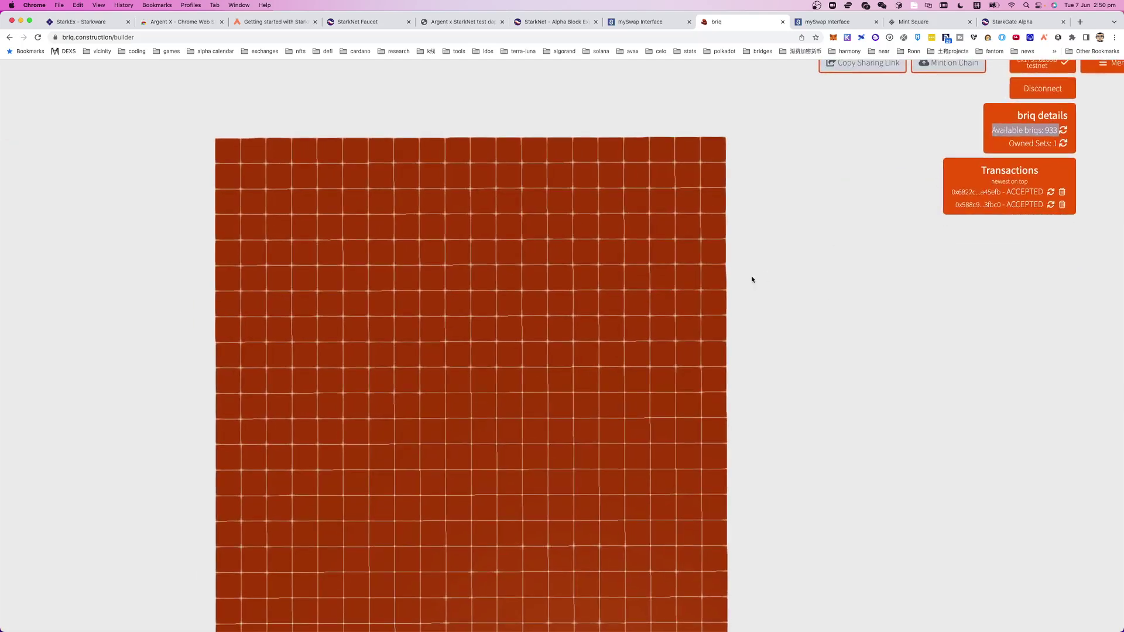
Examine the empty briq building grid at different zoom levels and angles, reloading the builder page in between.
scroll(753, 280, down, 10)
scroll(753, 280, up, 12)
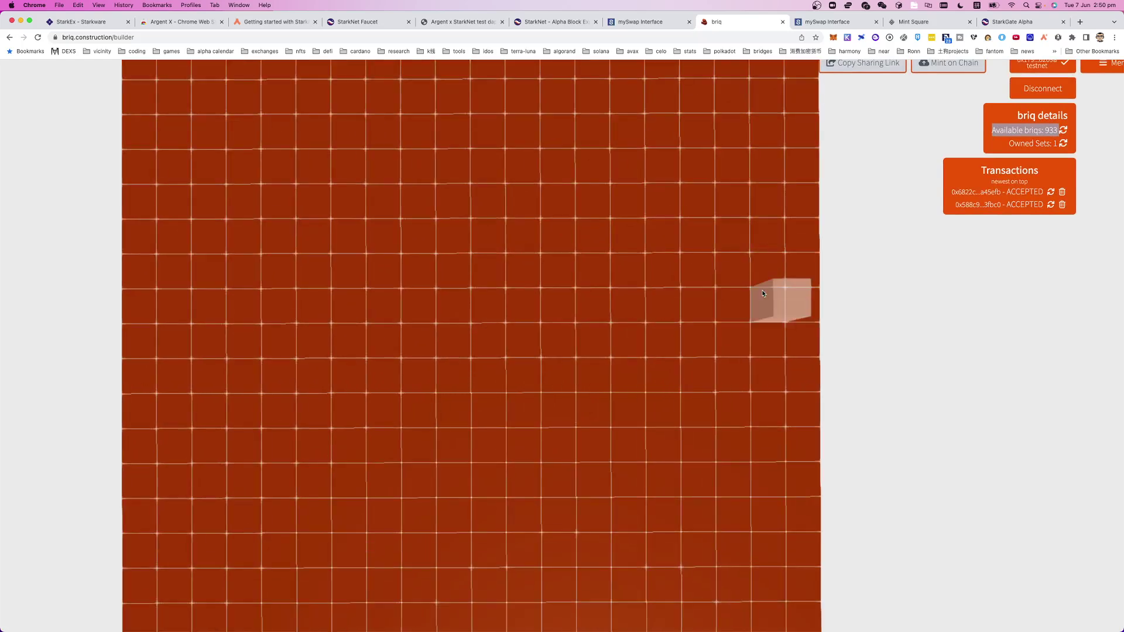
scroll(763, 292, down, 3)
key(super+minus)
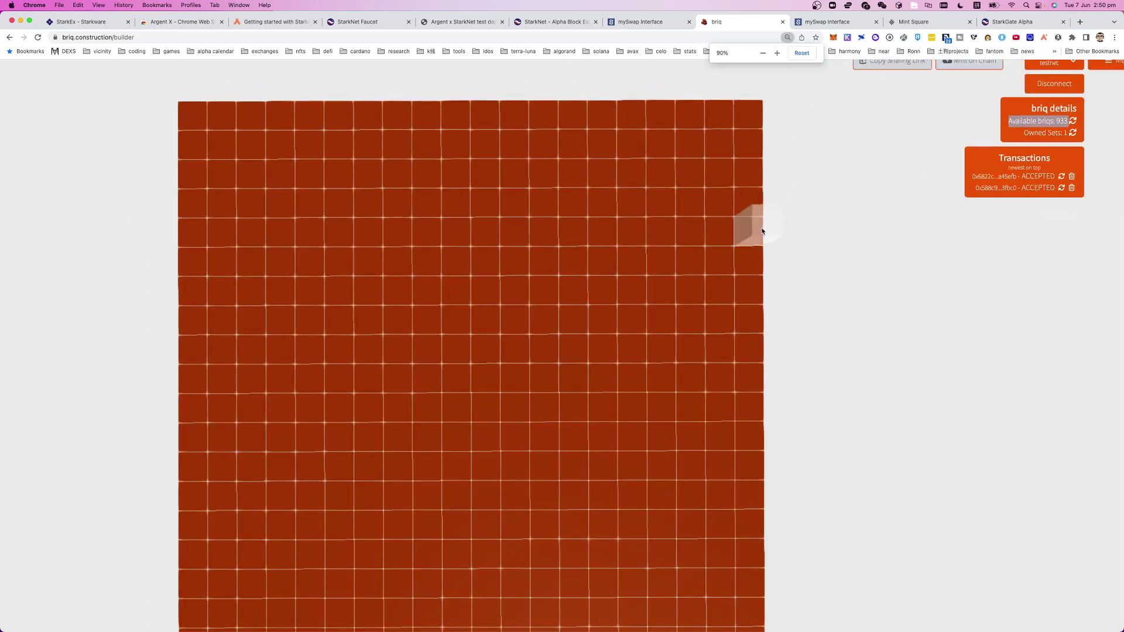
key(super+equal)
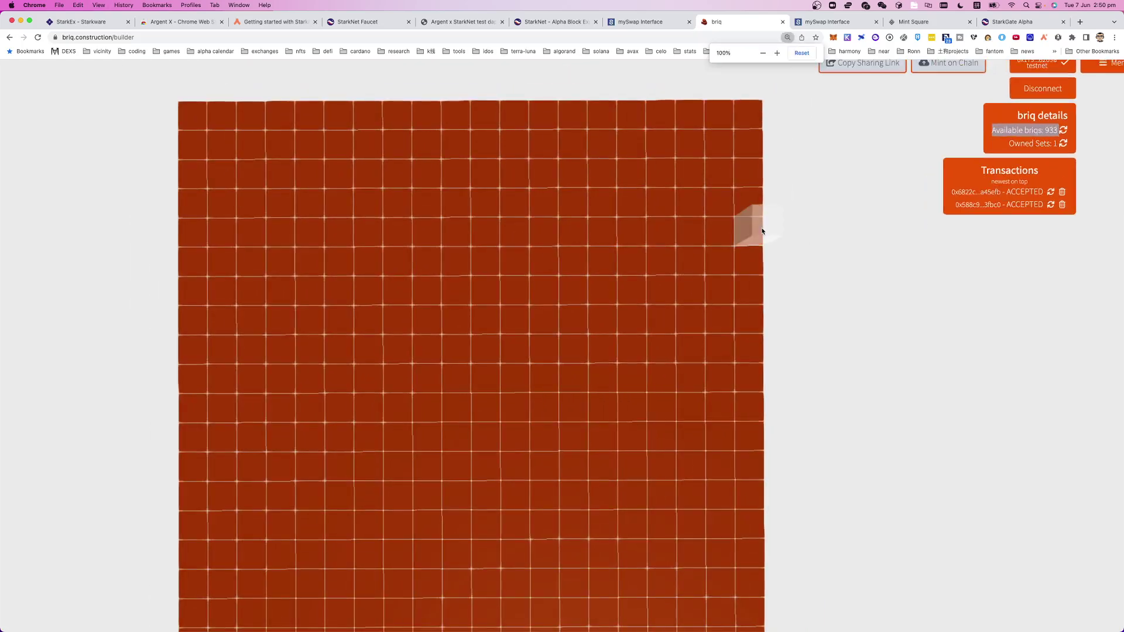
click(42, 37)
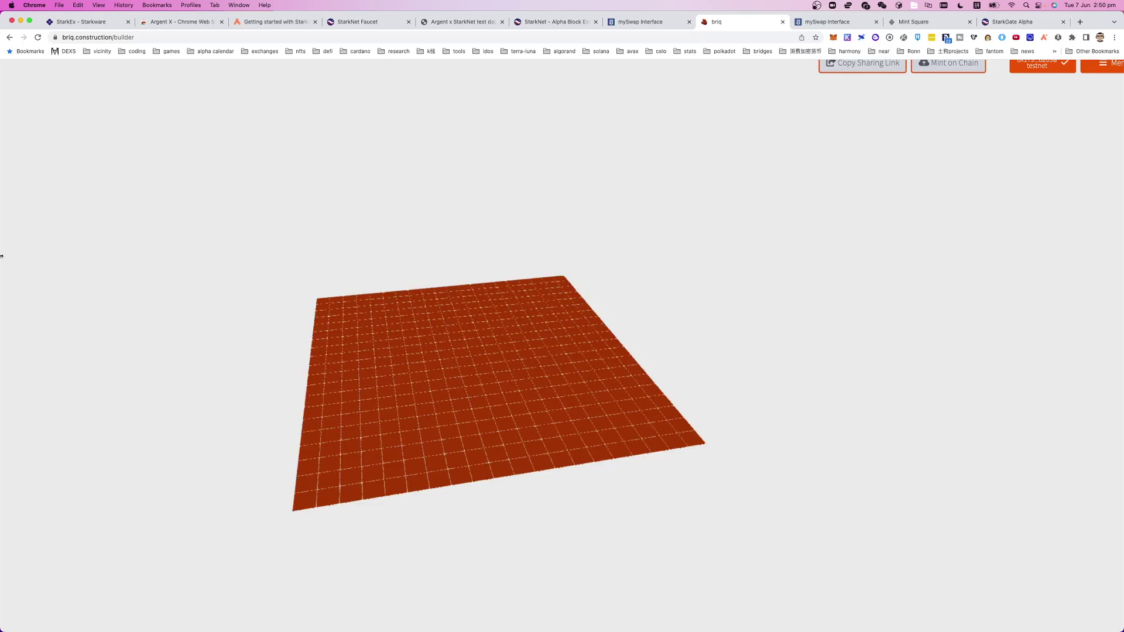
scroll(823, 211, up, 5)
drag(867, 184, 863, 221)
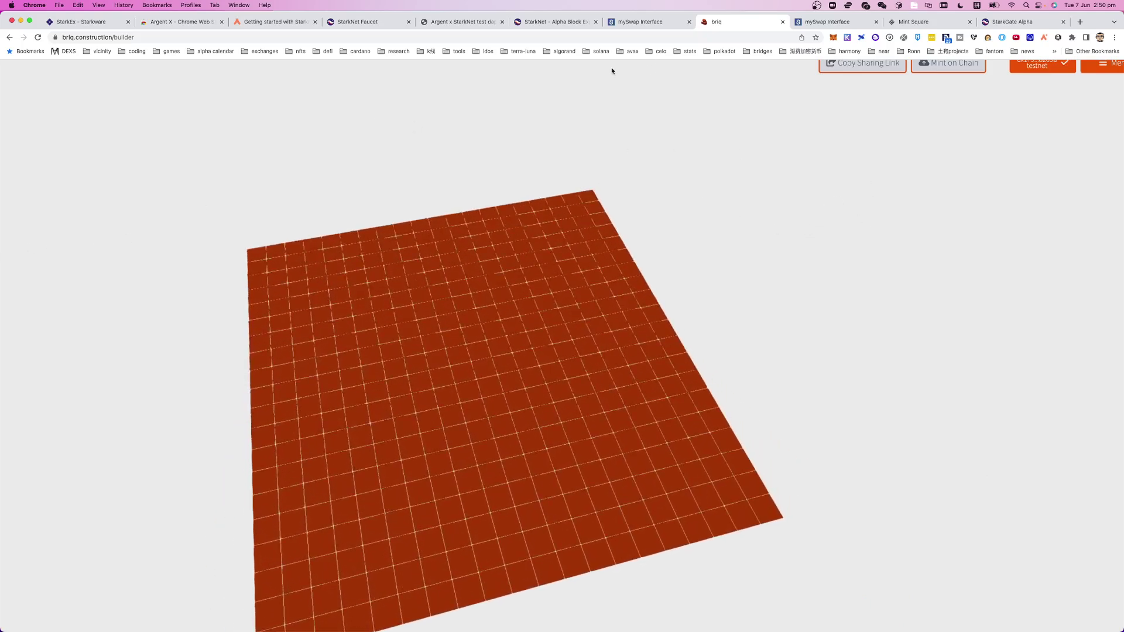
Go to the briq.construction home page and reopen the builder app from there.
double_click(130, 37)
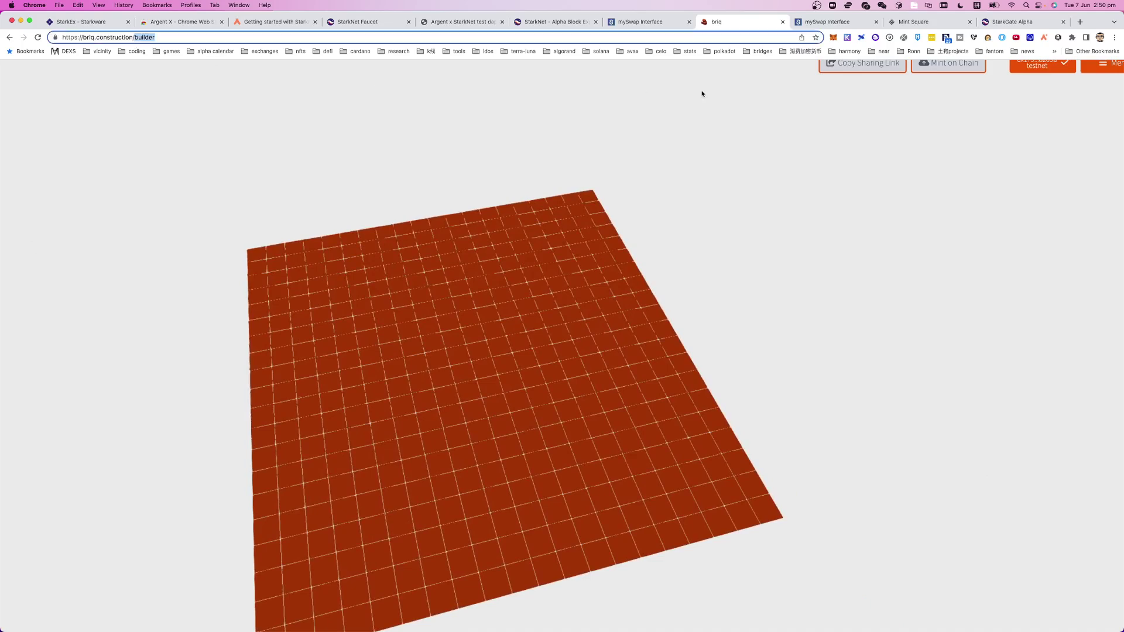
key(BackSpace)
key(Return)
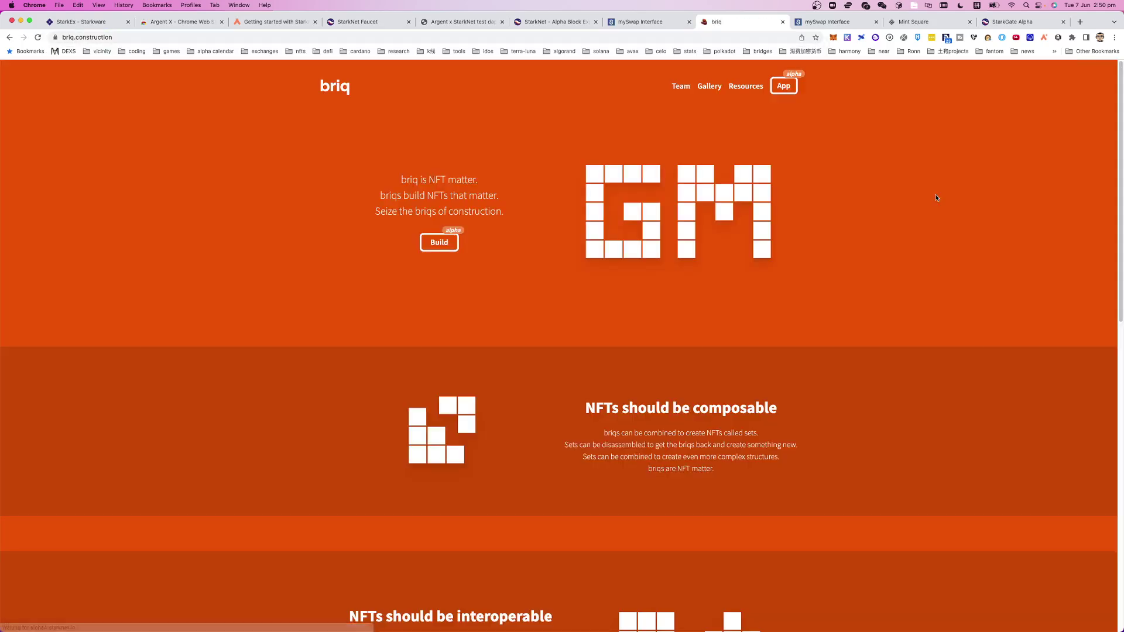
click(786, 85)
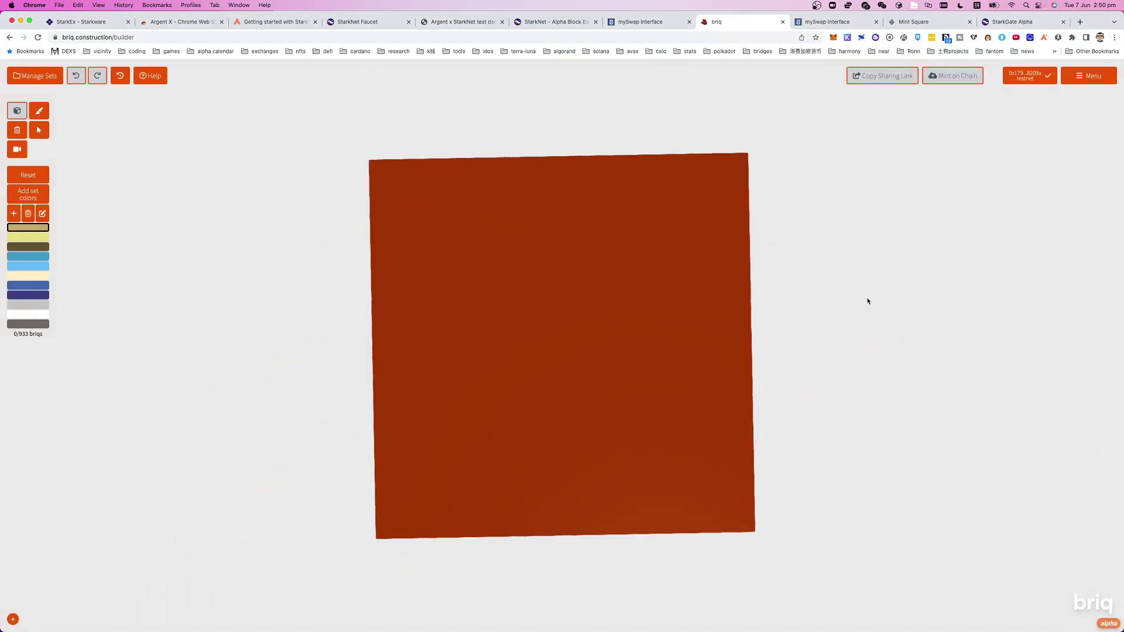
Open the CR Leek collectible in the Argent X wallet and view it on Aspect.
click(1043, 38)
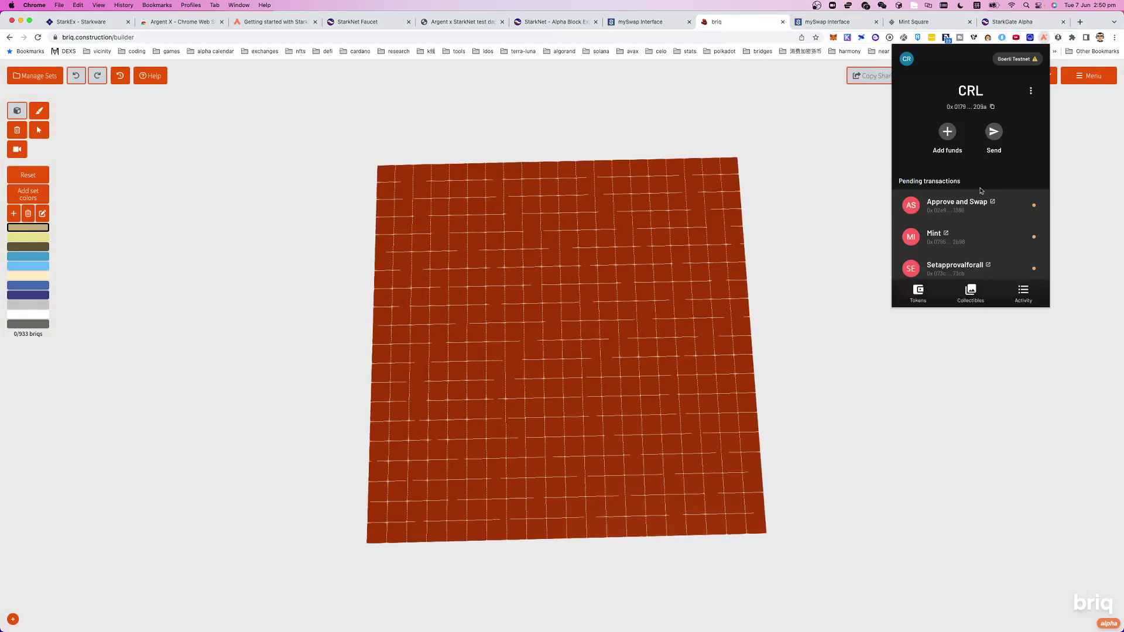
click(971, 296)
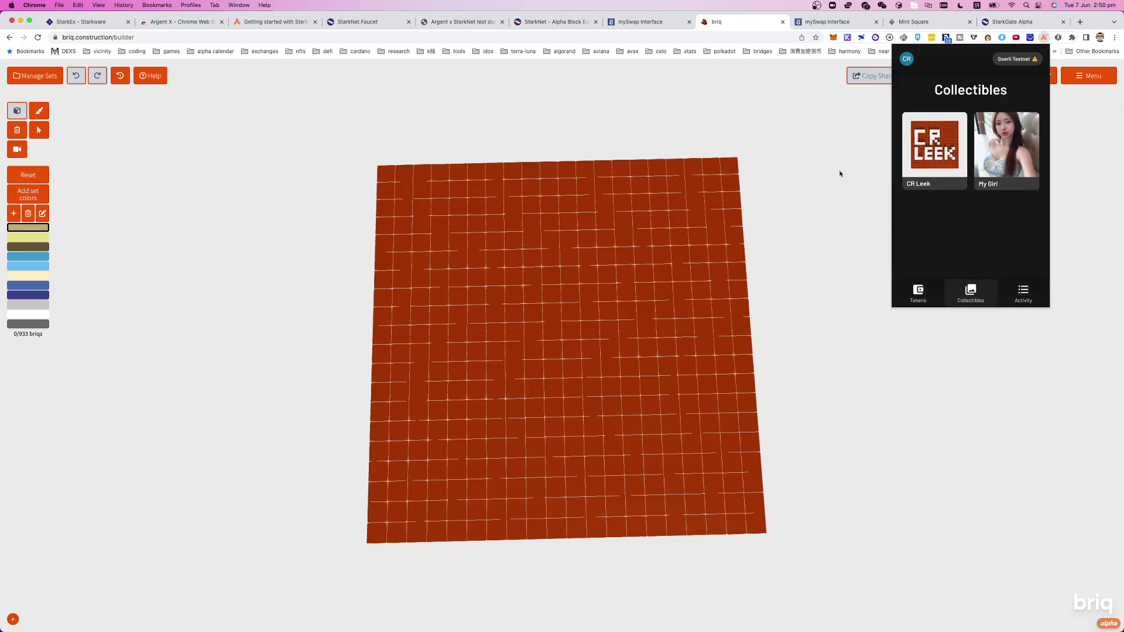
click(943, 166)
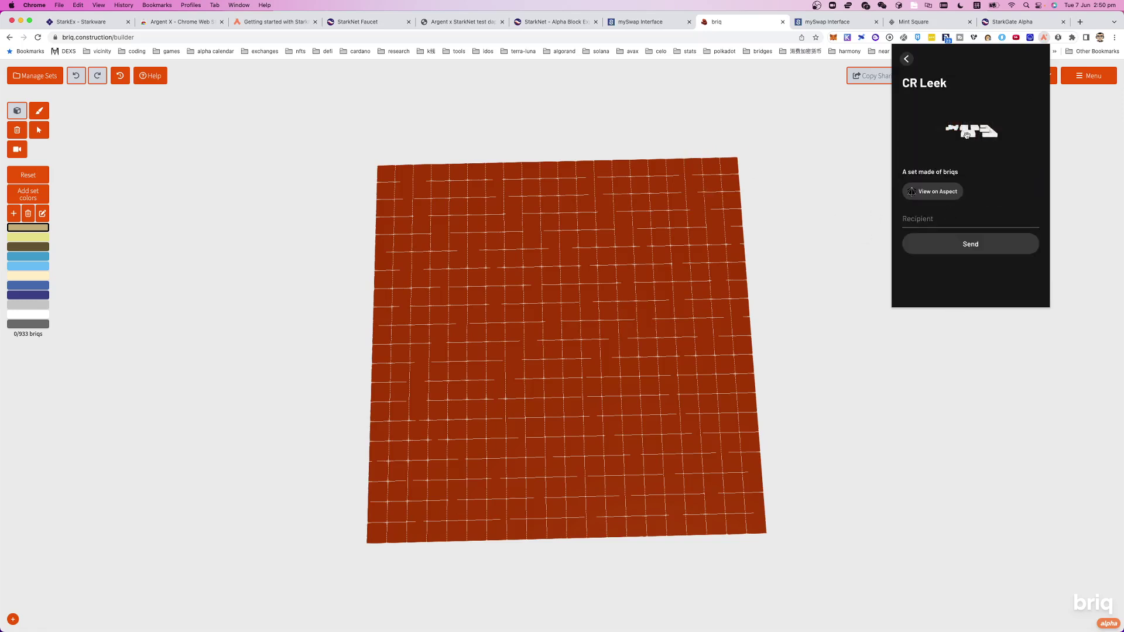
click(942, 192)
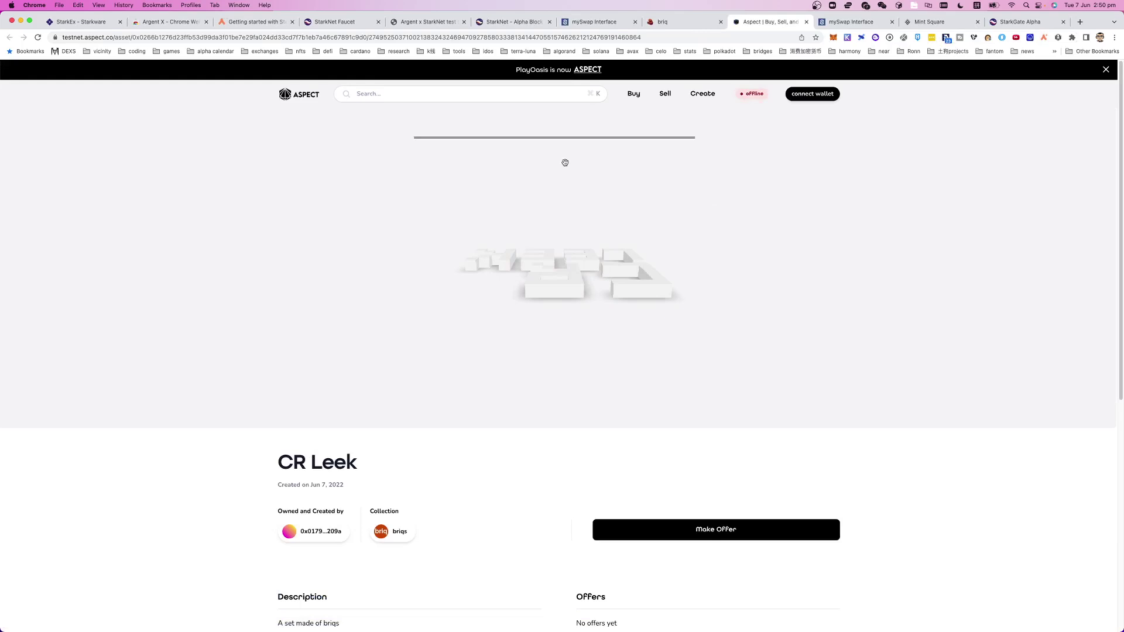
Examine the CR Leek set on Aspect, viewing its 3D model from several angles and reading its details and history.
drag(553, 321, 432, 441)
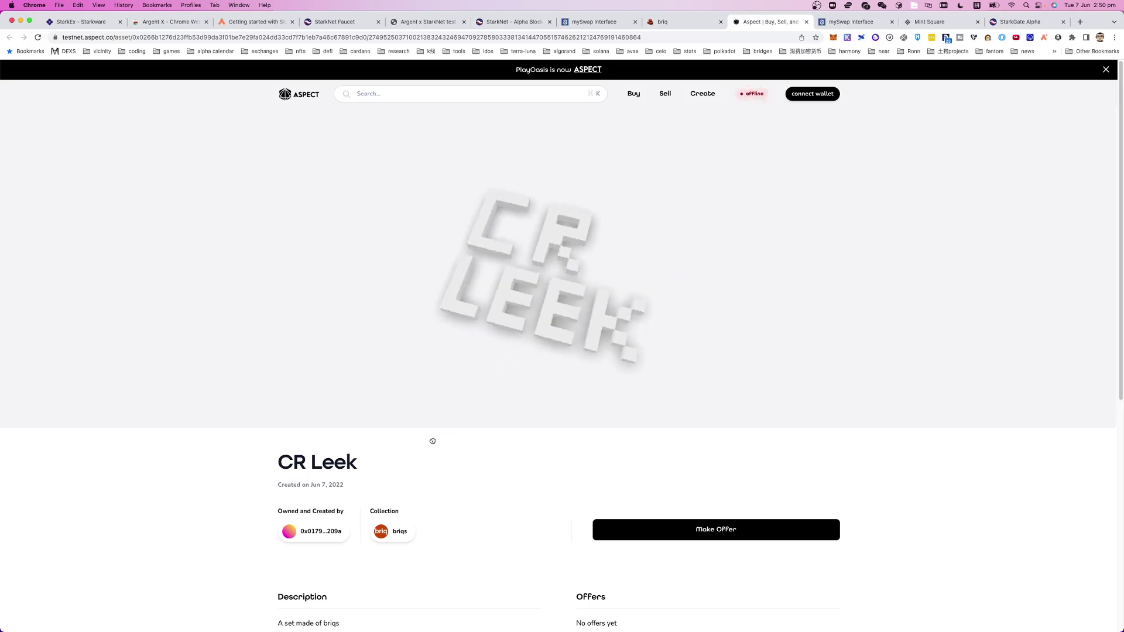
drag(576, 350, 591, 352)
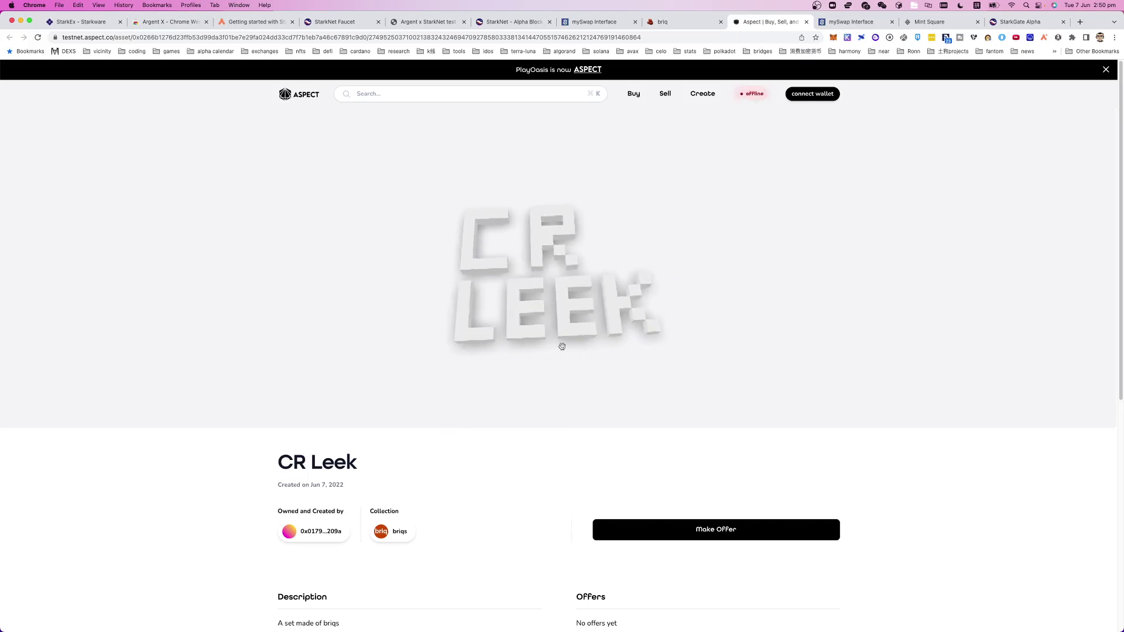
scroll(520, 461, down, 6)
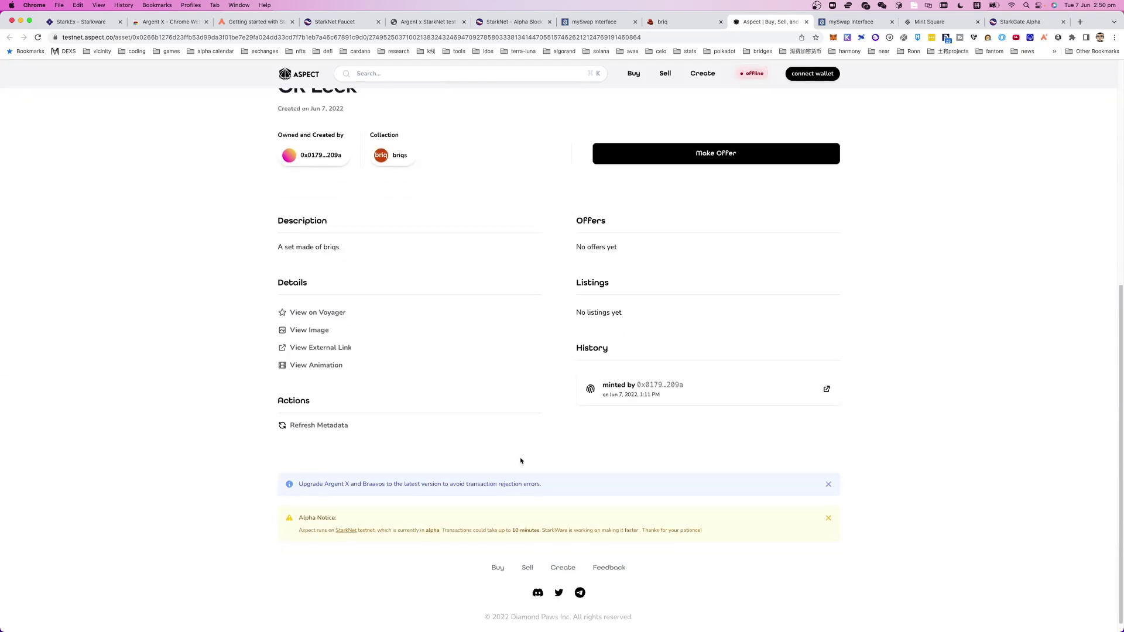
scroll(520, 459, up, 6)
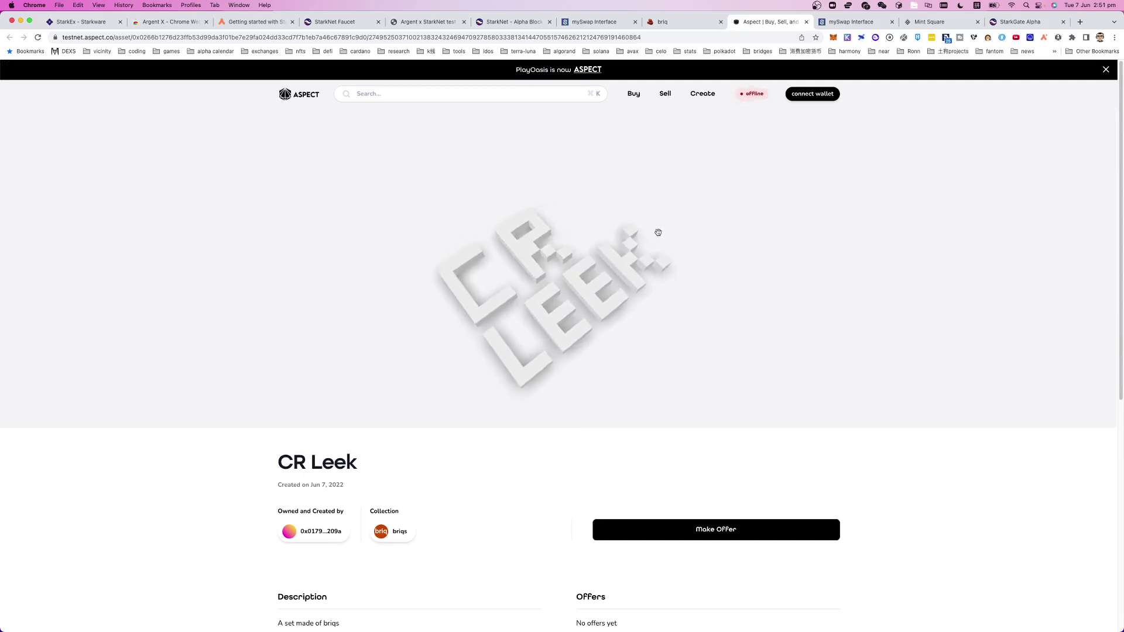
drag(602, 280, 598, 357)
Switch back to the briq builder and open the connected account's briq details.
click(671, 23)
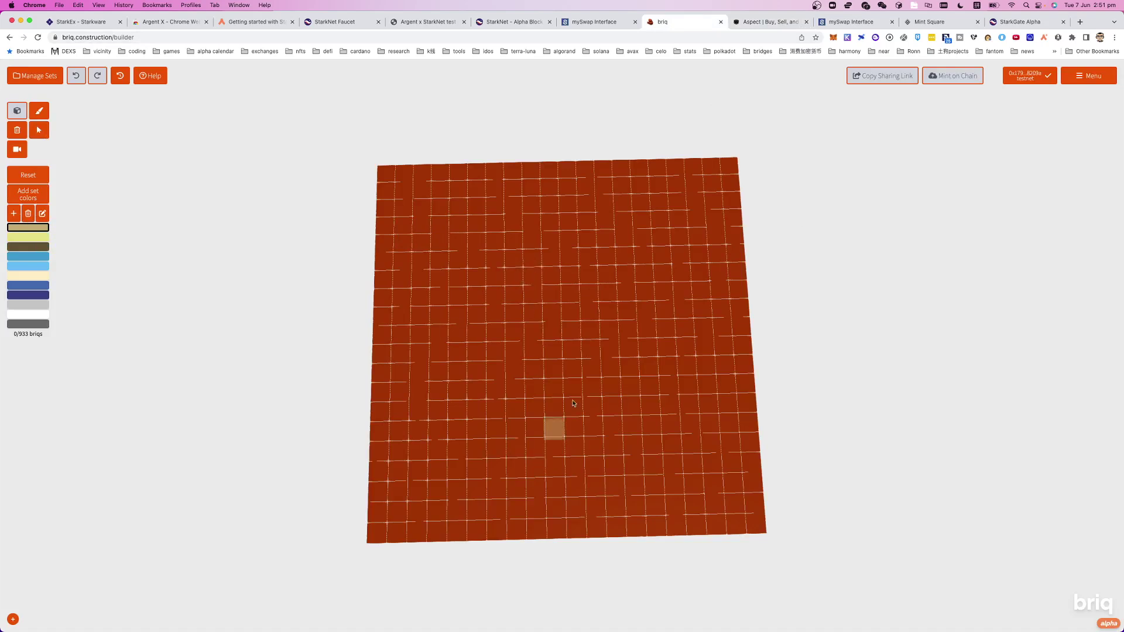
click(1035, 78)
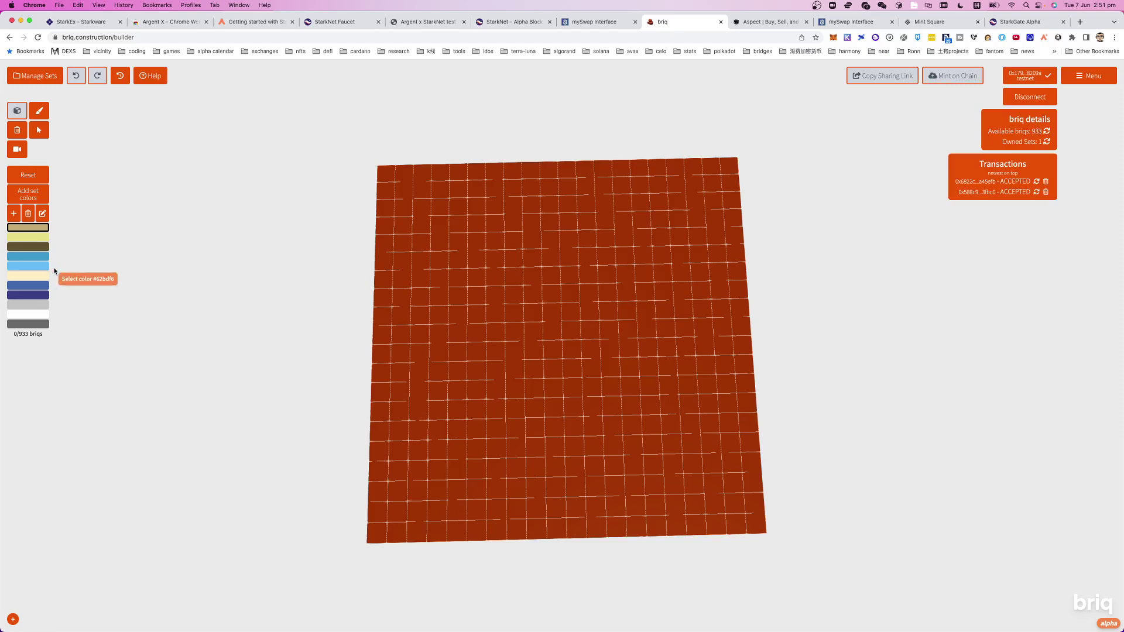
With pale yellow briqs, lay the left column and top edge of a first digit 8 near the grid's upper left.
click(28, 256)
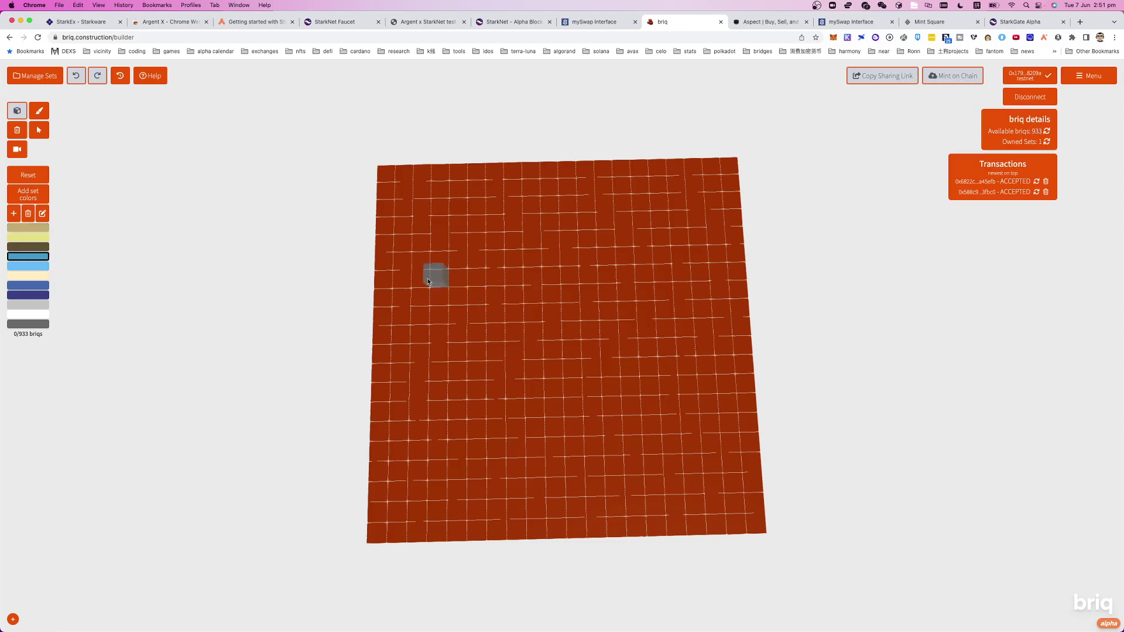
click(35, 237)
drag(441, 266, 440, 333)
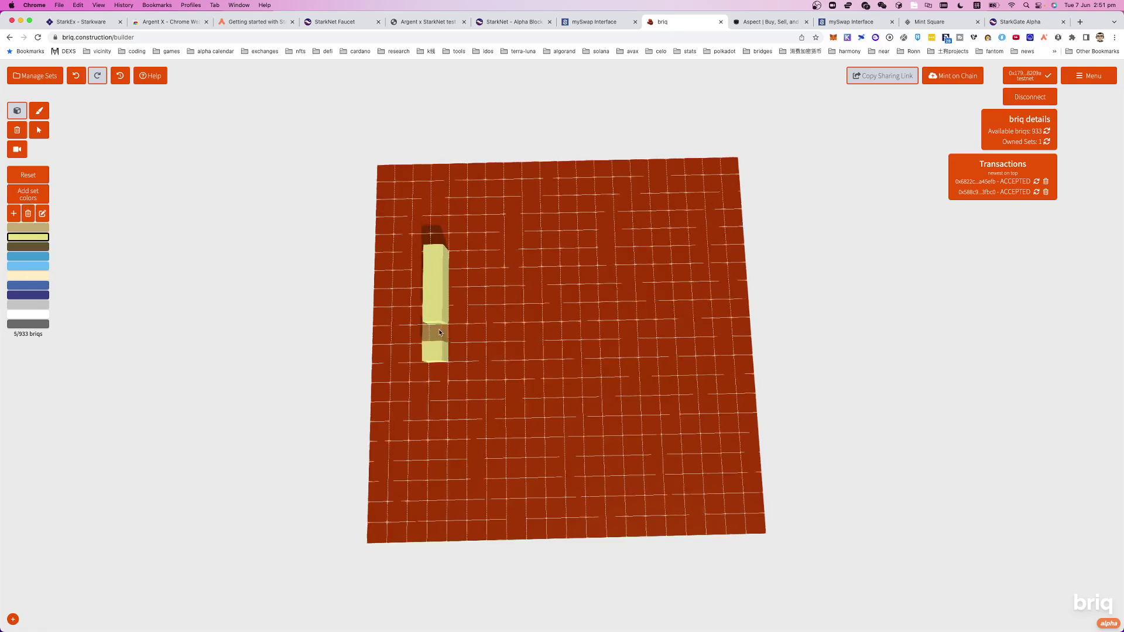
click(458, 255)
click(483, 256)
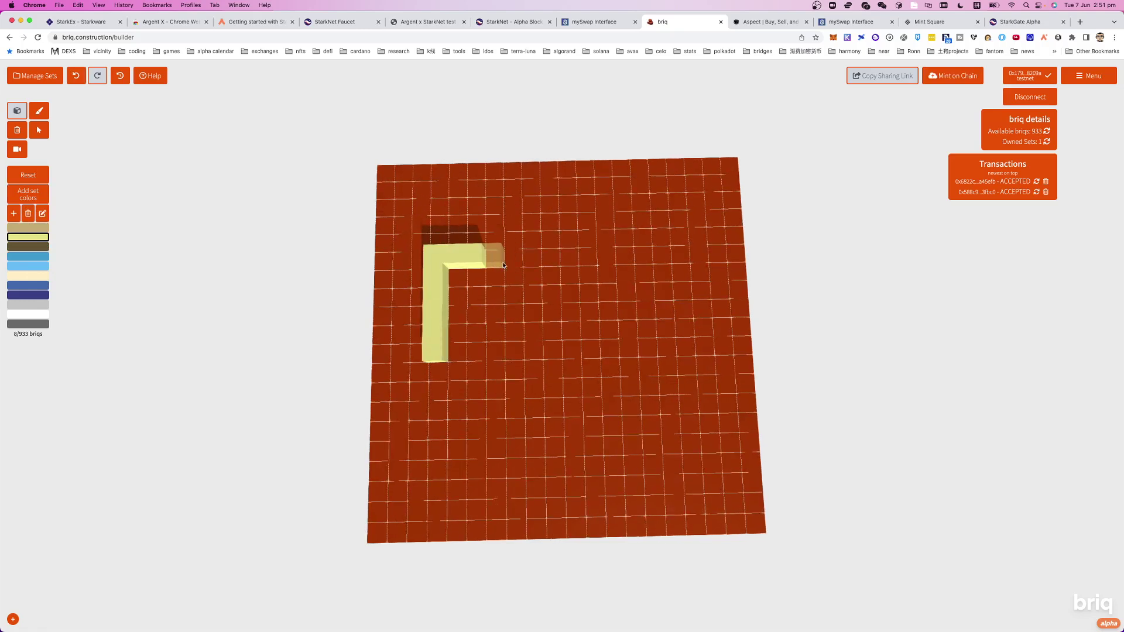
click(494, 273)
click(493, 261)
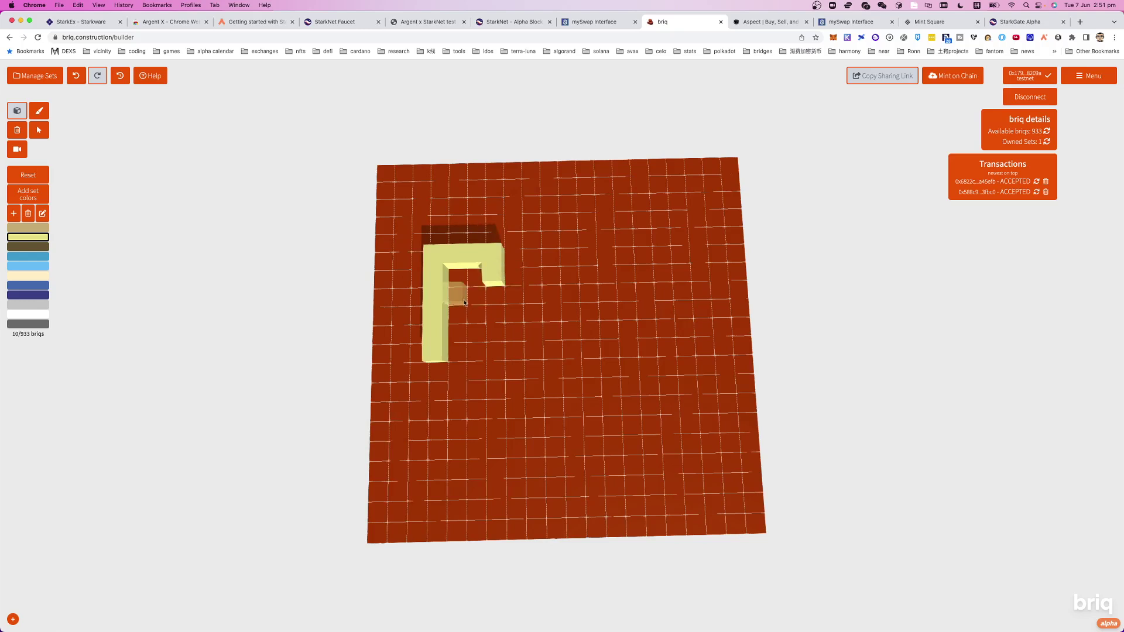
Complete the first 8 with its middle bar, bottom edge and right side in pale yellow briqs.
click(457, 314)
click(473, 314)
click(491, 312)
click(497, 305)
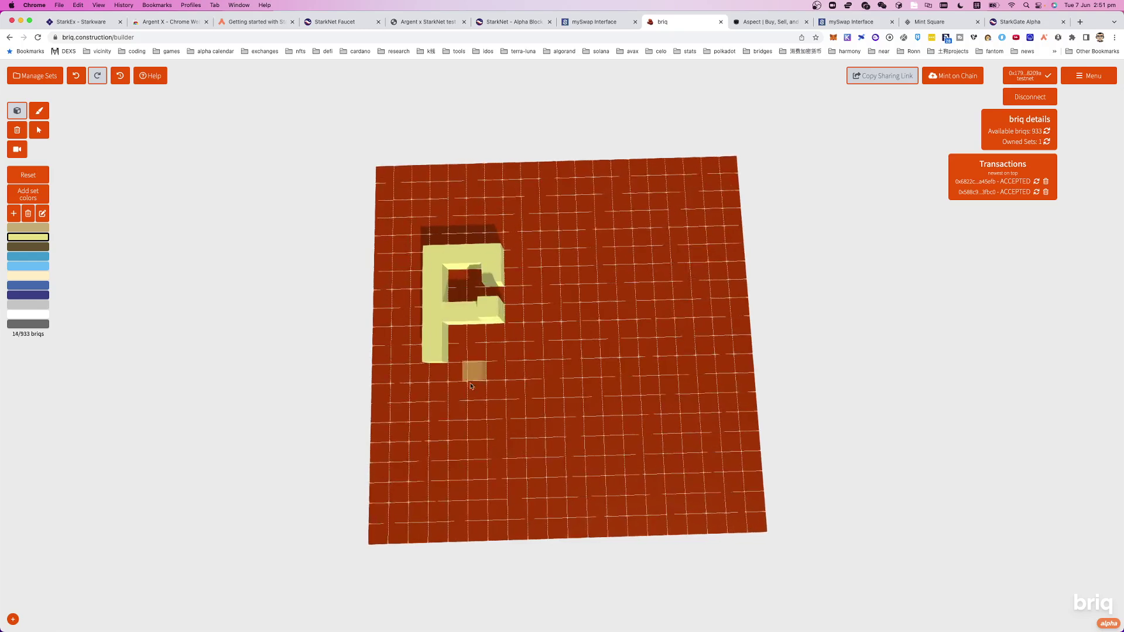
click(495, 296)
click(447, 382)
click(456, 375)
click(473, 375)
click(492, 374)
click(492, 351)
click(491, 351)
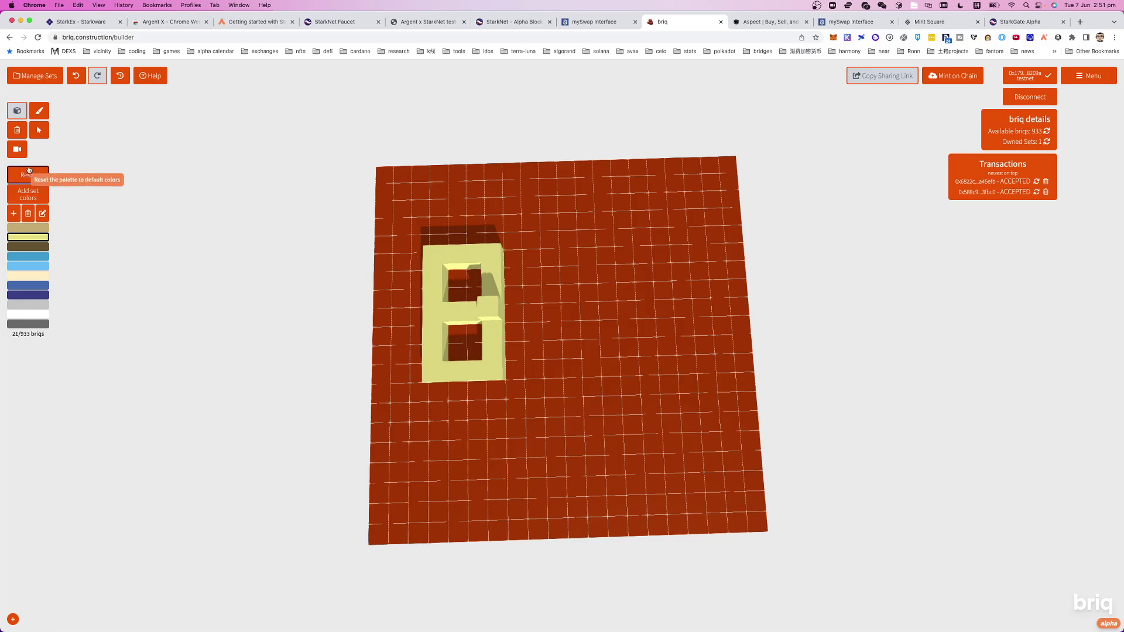
Delete the stray raised briq from the first 8's middle bar and return to placing briqs.
click(17, 130)
click(487, 304)
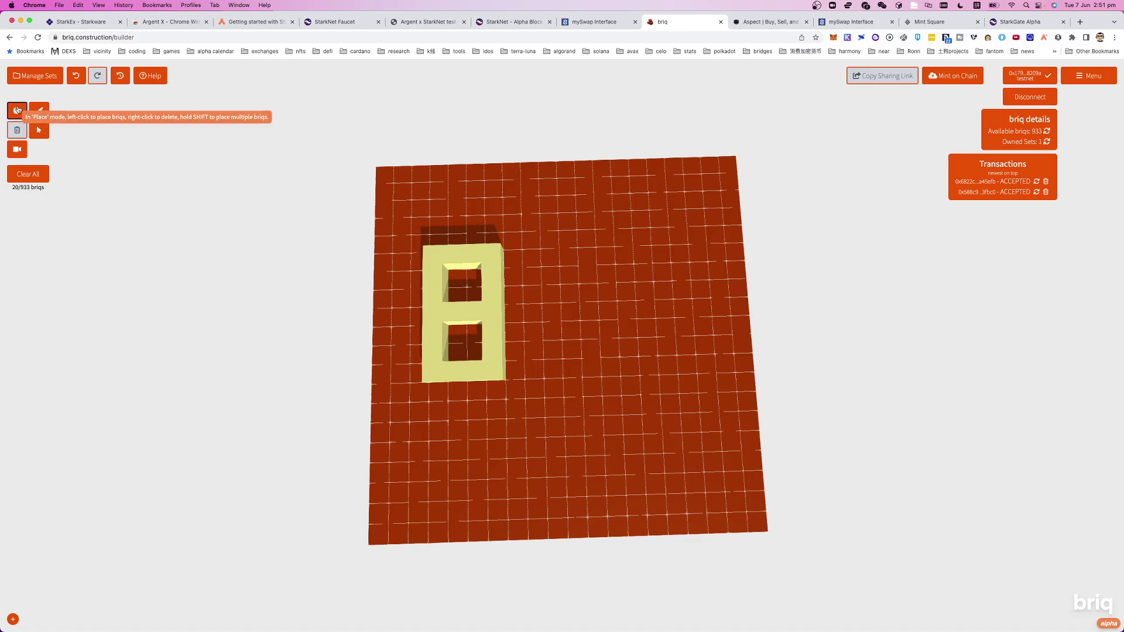
click(17, 110)
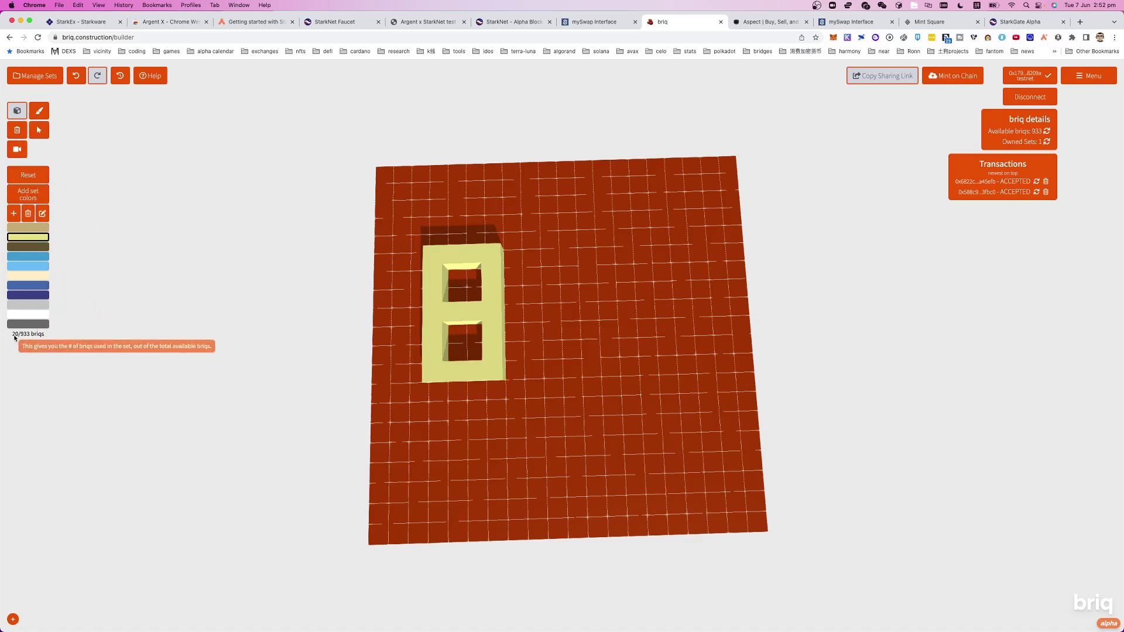
Lay the left column and bottom row of a second 8 beside the first, seven briqs high and four wide.
click(531, 273)
click(530, 251)
click(532, 293)
click(538, 314)
click(536, 330)
click(533, 368)
click(554, 368)
click(574, 368)
click(594, 368)
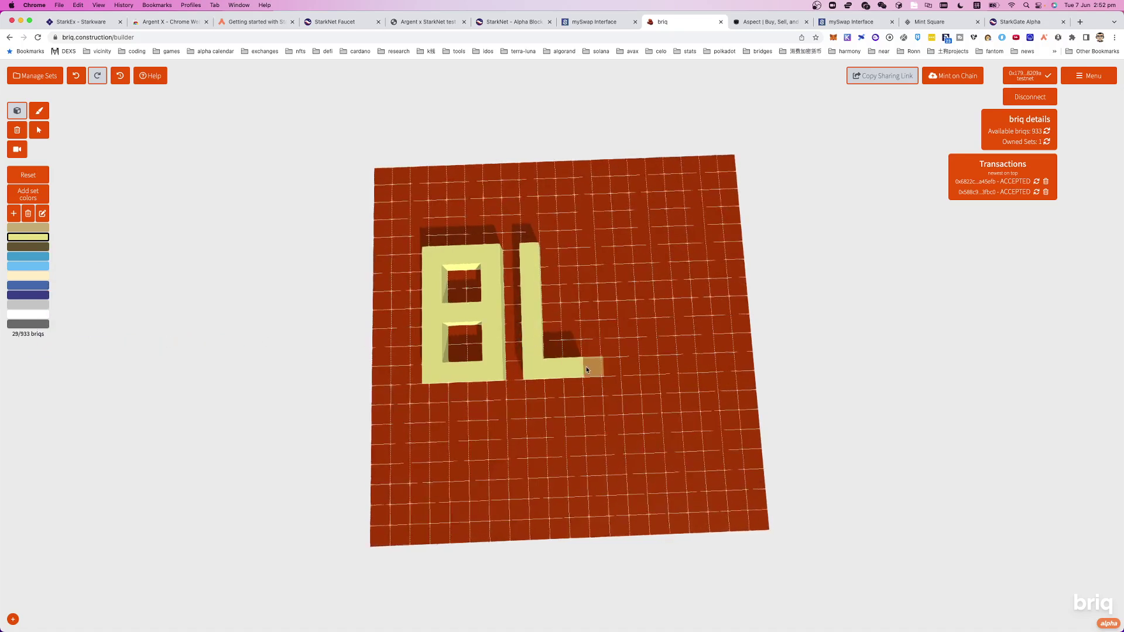
Complete the second 8 with its right side, middle bar and top edge.
click(592, 347)
click(590, 335)
click(588, 314)
click(570, 310)
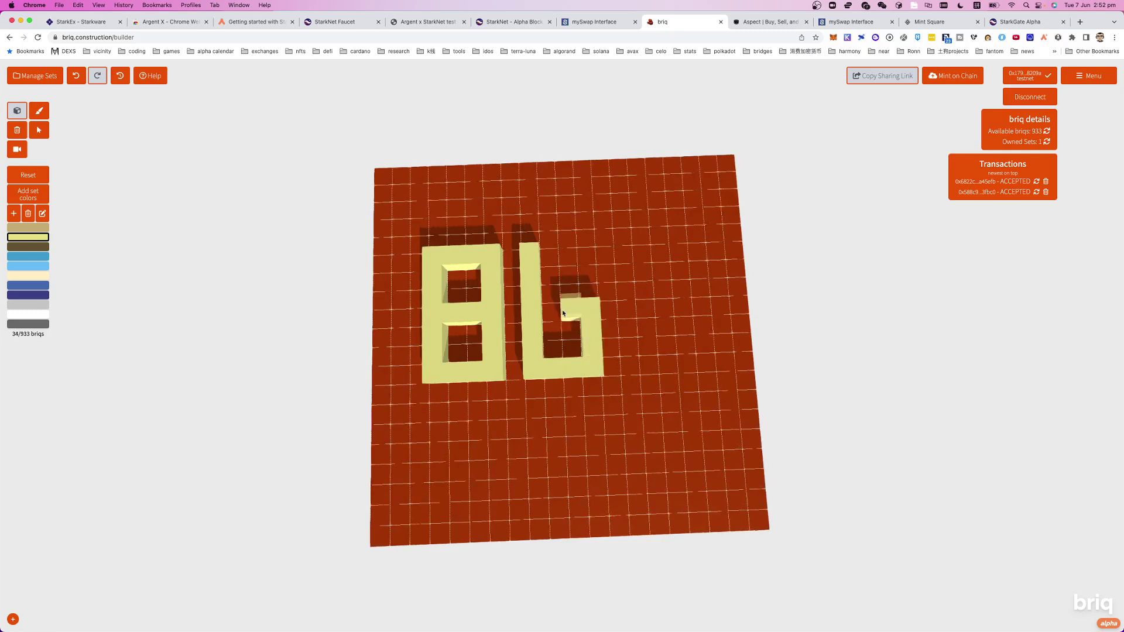
click(549, 252)
click(568, 250)
click(587, 251)
click(589, 271)
click(588, 286)
Lay the left column and bottom row of a third 8 beside the second one.
click(624, 251)
click(624, 272)
click(626, 291)
click(625, 310)
click(625, 329)
click(625, 349)
click(646, 365)
click(686, 363)
Complete the third 8 with its right side, middle bar and top edge.
click(688, 343)
click(690, 325)
click(687, 306)
click(669, 306)
click(647, 307)
click(646, 252)
click(649, 251)
click(672, 251)
click(680, 254)
click(685, 261)
click(688, 278)
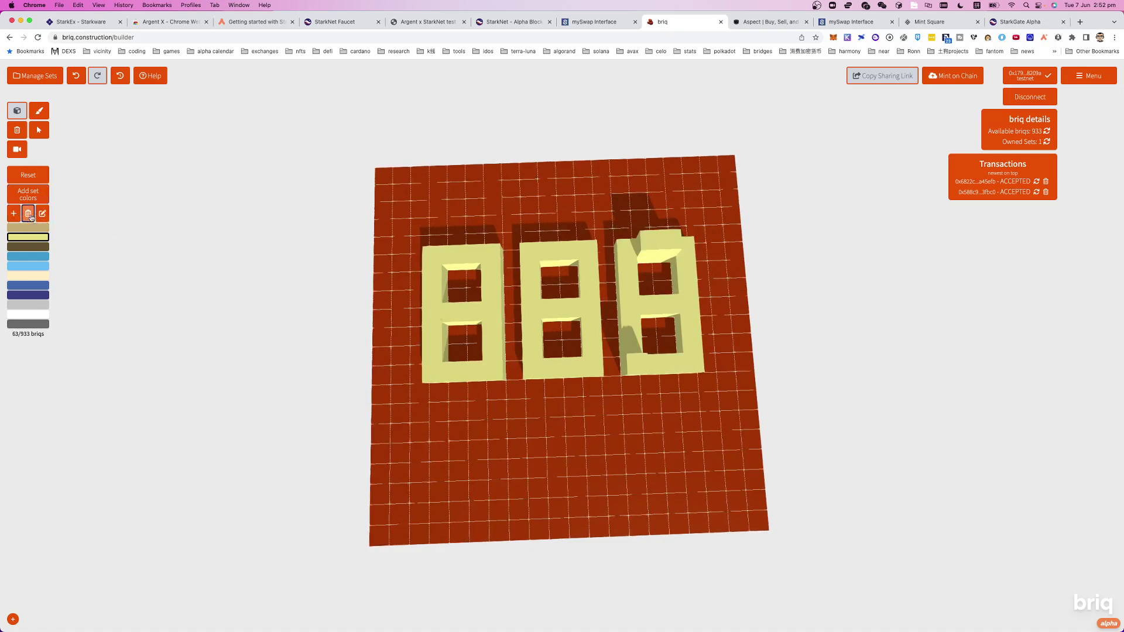
Delete the surplus raised briqs from the top edge and lower-left corner of the third 8.
click(645, 243)
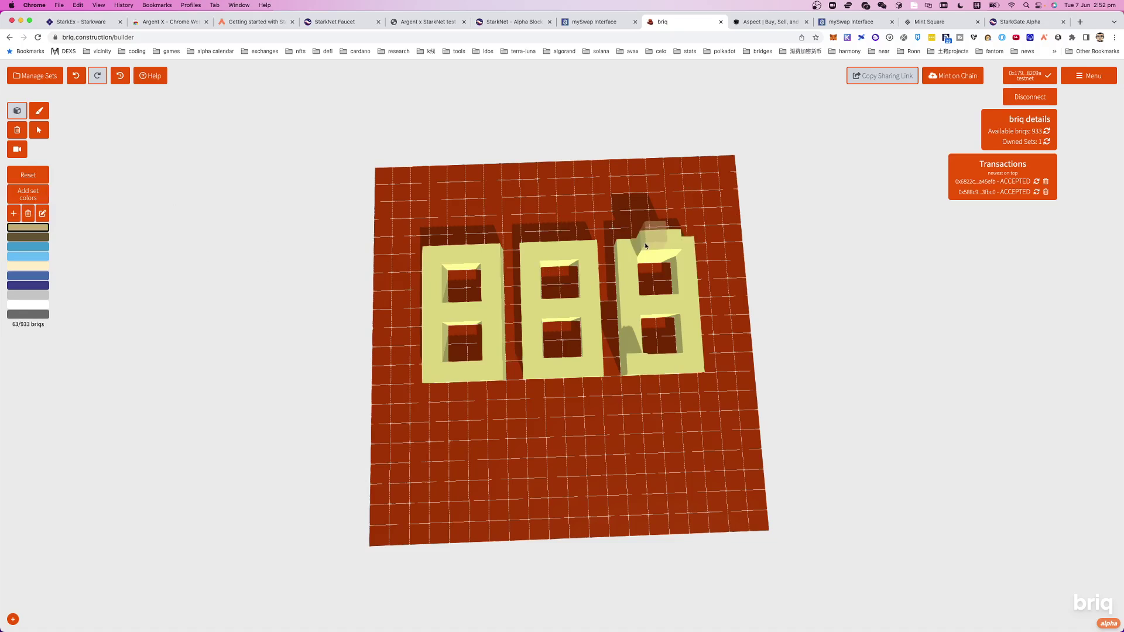
click(29, 214)
click(17, 130)
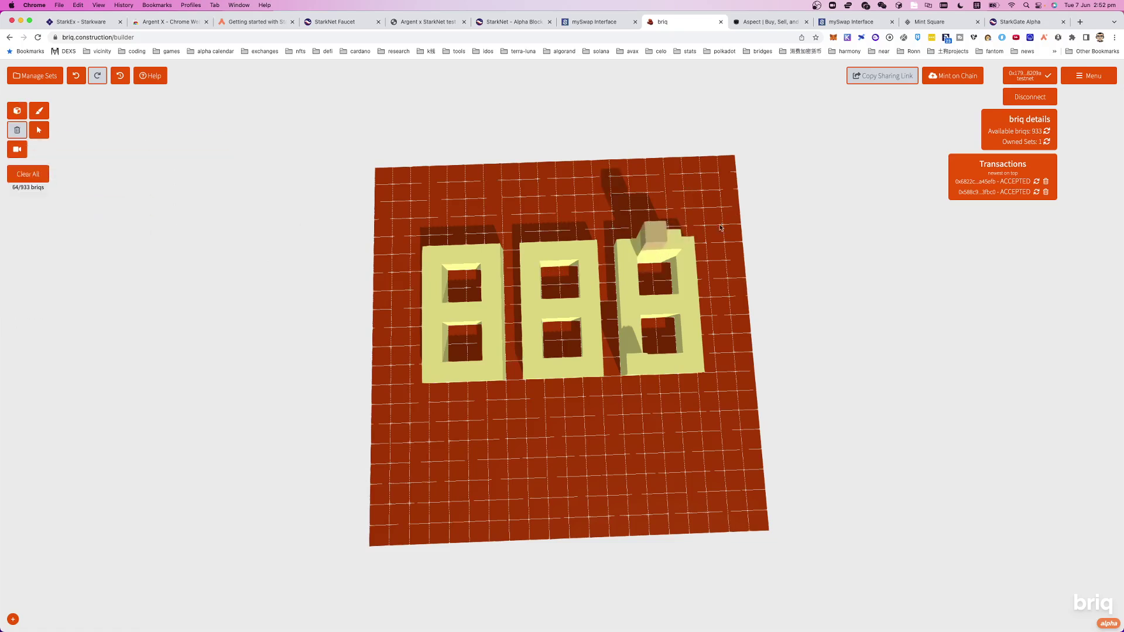
click(656, 240)
click(658, 244)
click(673, 244)
click(637, 362)
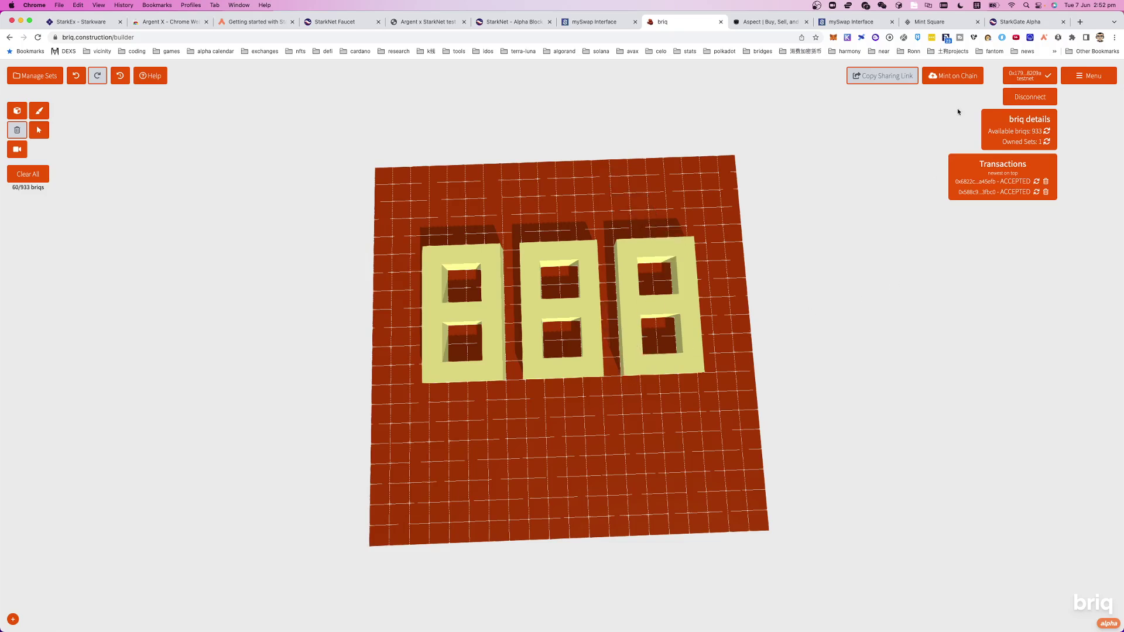
Start the on-chain export of the model and name the set 888.
click(958, 78)
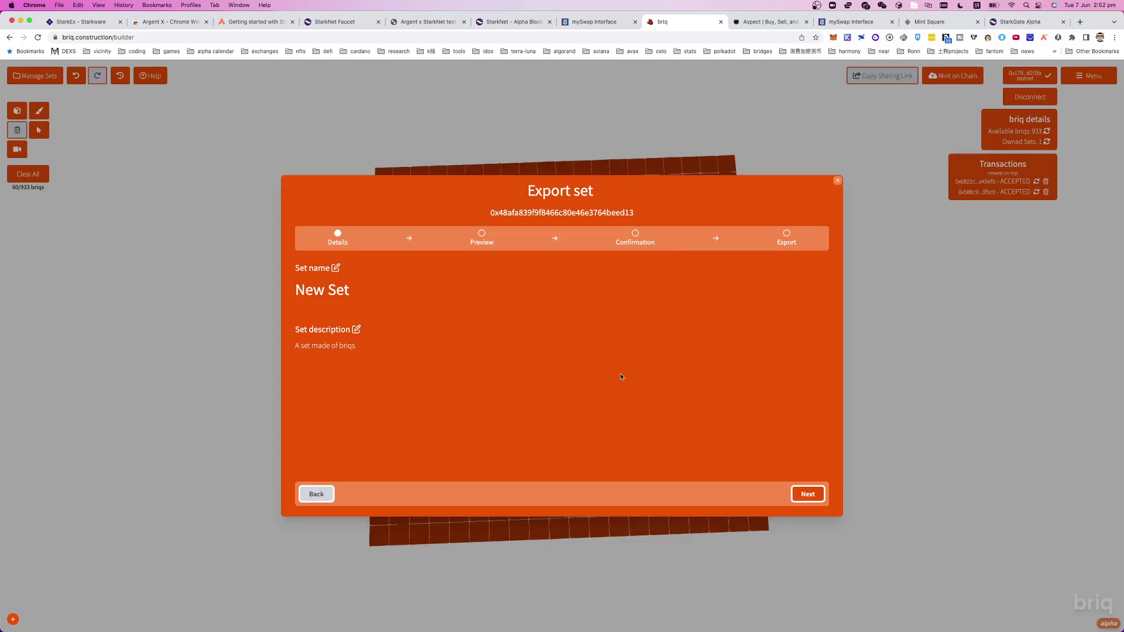
click(337, 270)
triple_click(509, 353)
text(888)
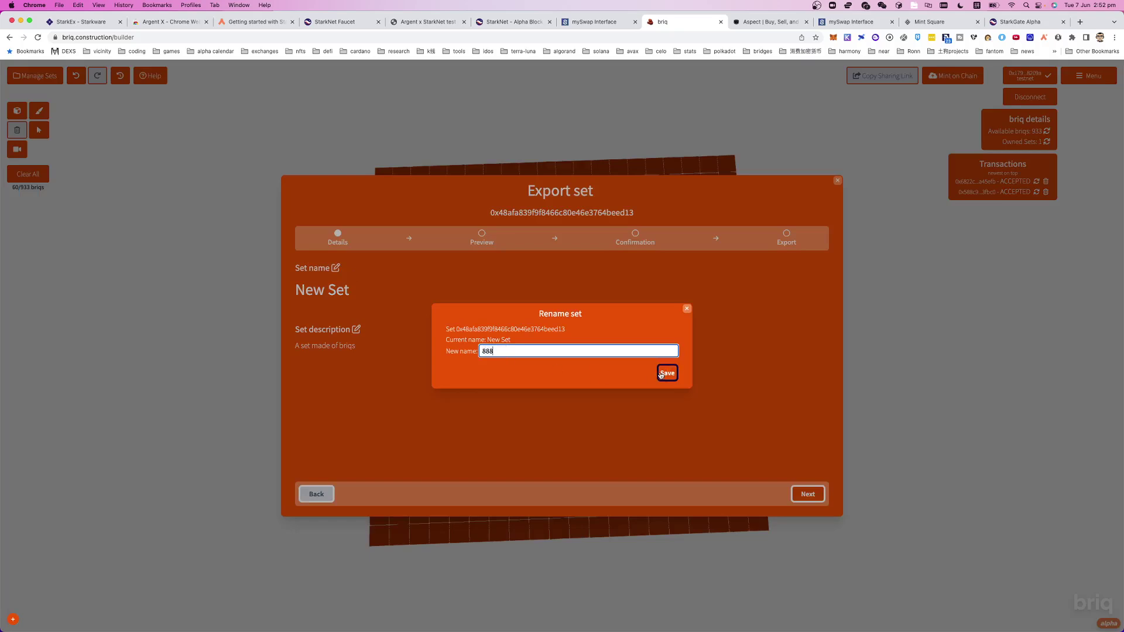
click(666, 373)
Accept the details and preview image of set 888 and choose to mint it on chain.
click(808, 494)
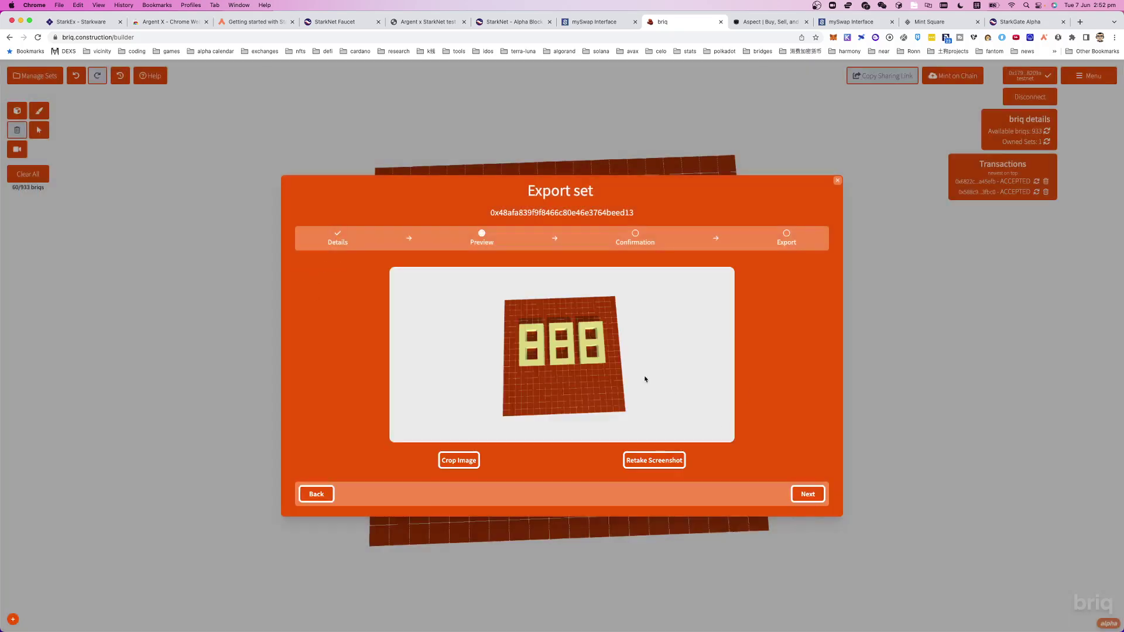
click(808, 495)
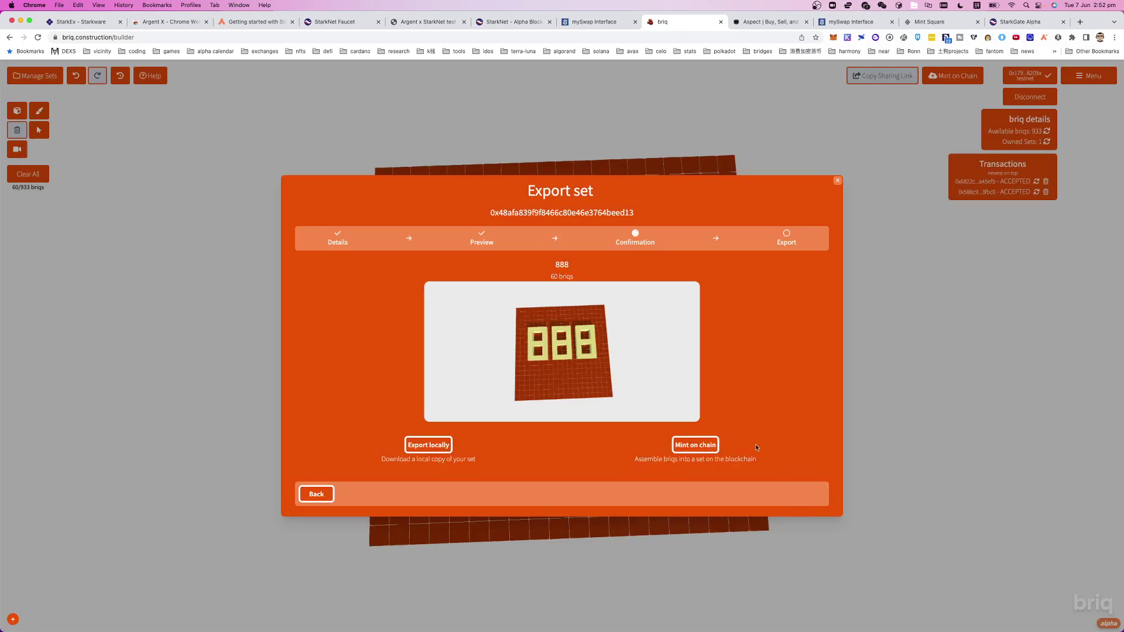
click(695, 445)
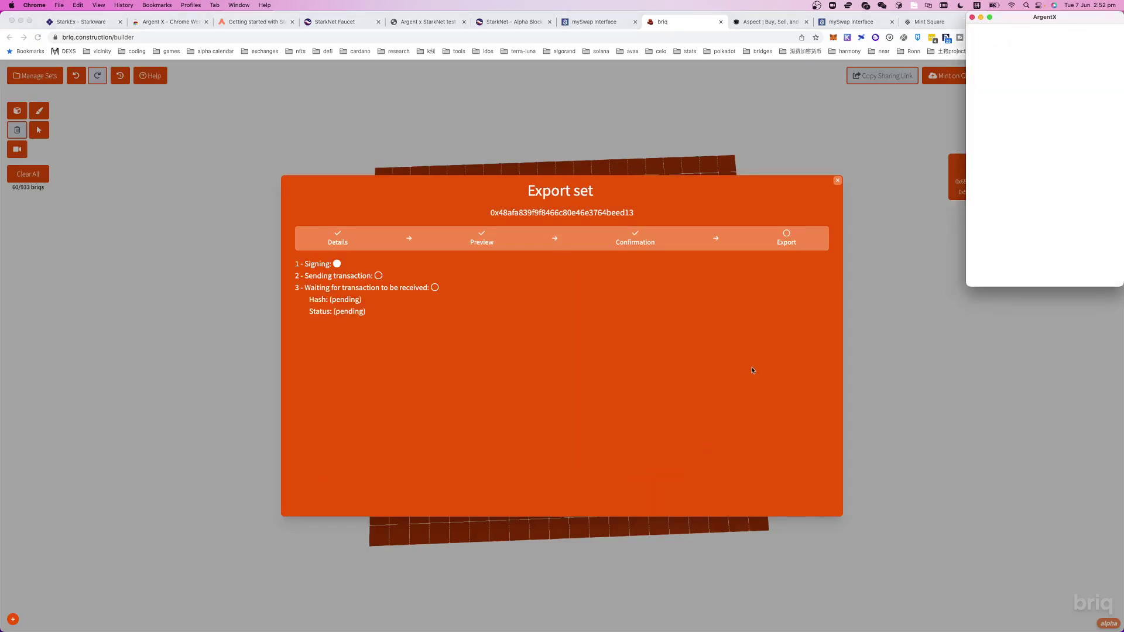
Bring the Argent X signing window over the export dialog and sign the request.
drag(1034, 18, 706, 107)
scroll(767, 293, down, 5)
click(751, 355)
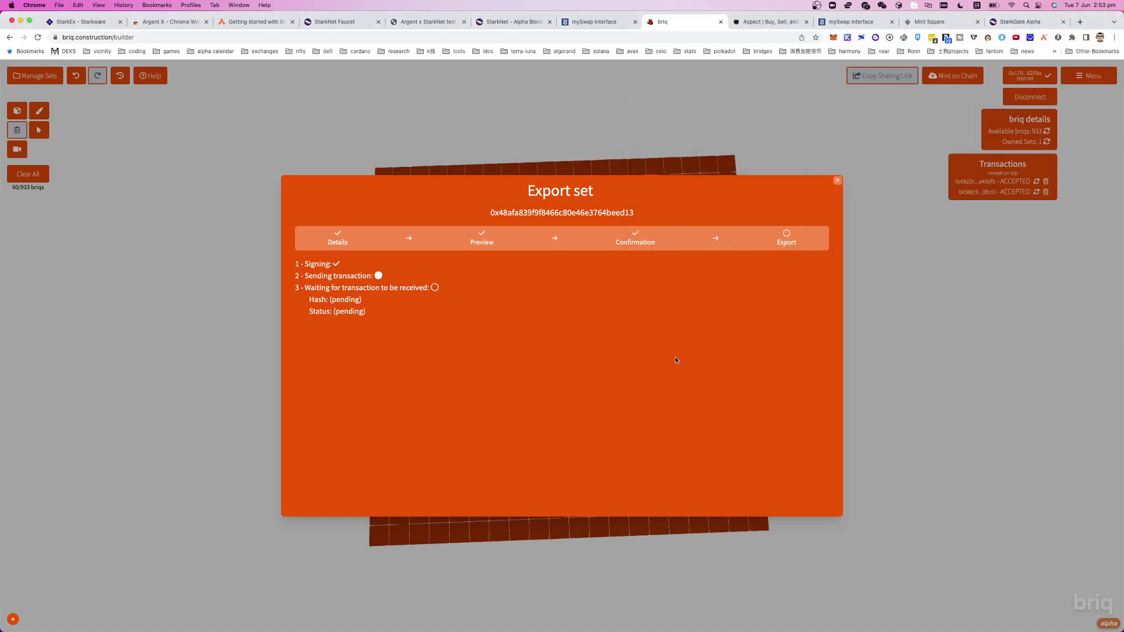
Move the Argent X window onto the export dialog, review the assemble transaction's data and sign it.
drag(1052, 17, 603, 123)
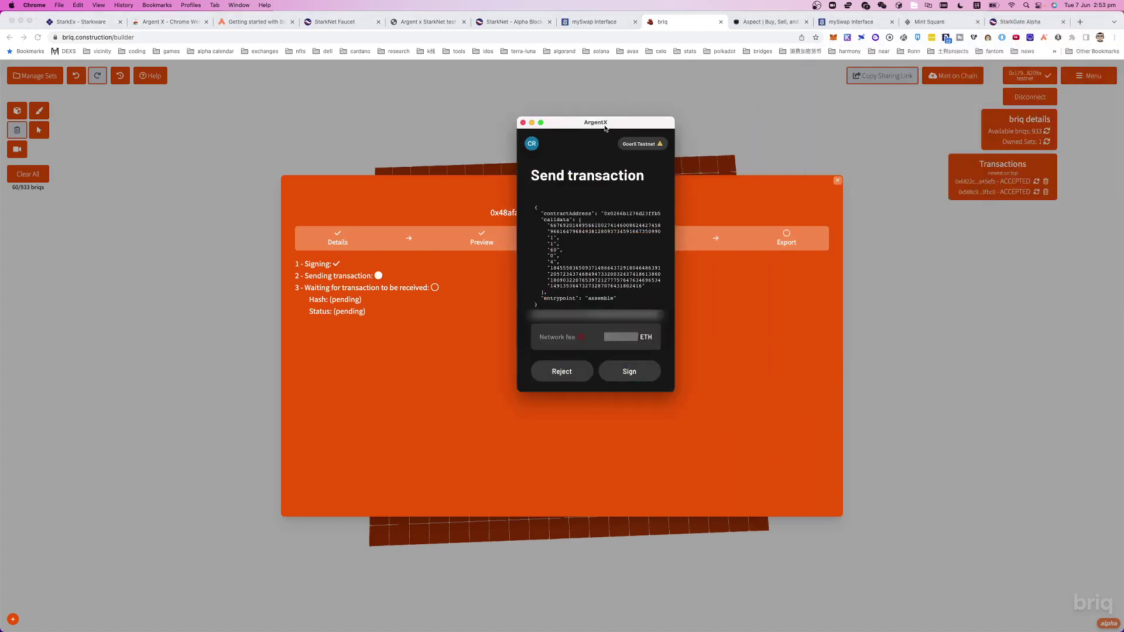
scroll(611, 281, down, 1)
scroll(611, 281, up, 1)
scroll(610, 281, down, 1)
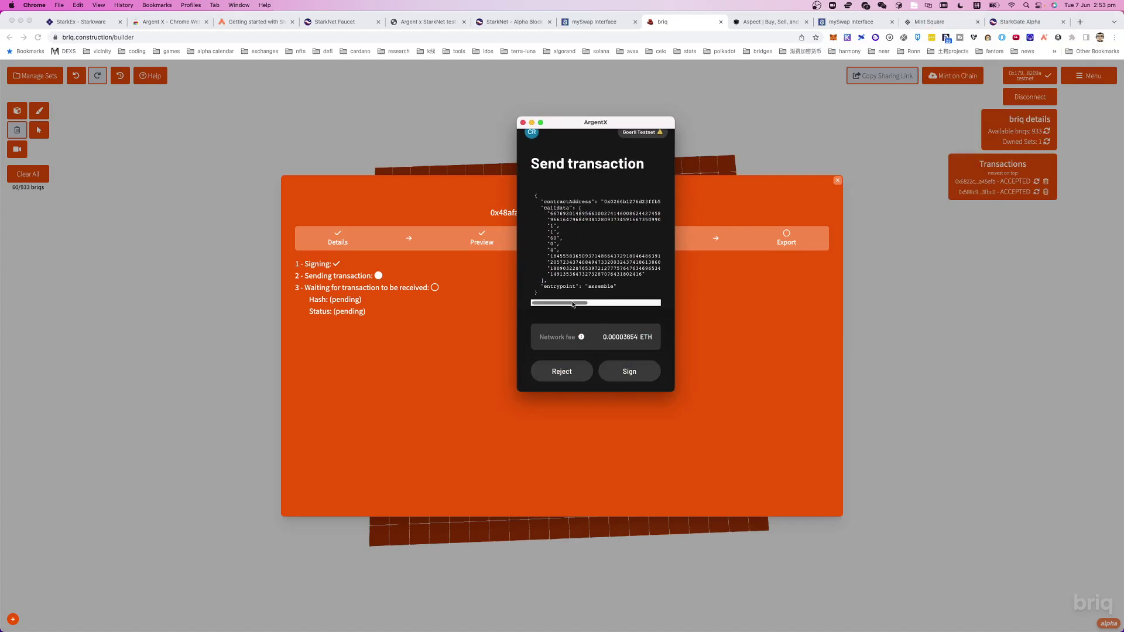
drag(572, 304, 525, 314)
click(624, 372)
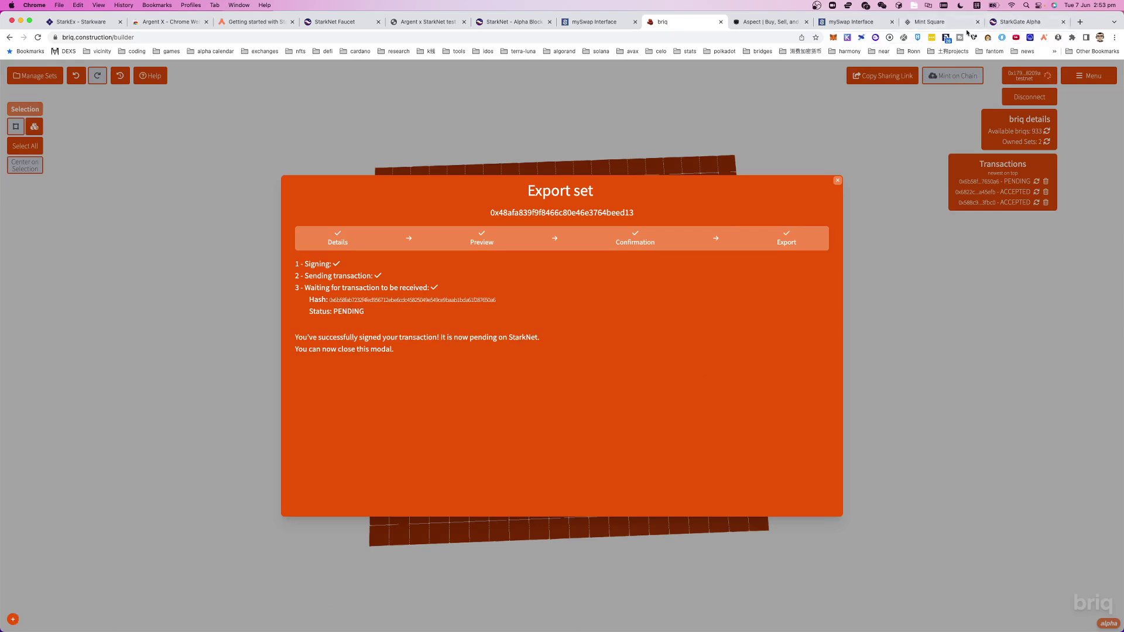
Open one of the wallet's pending transactions in the Voyager explorer, then close that page.
click(1045, 37)
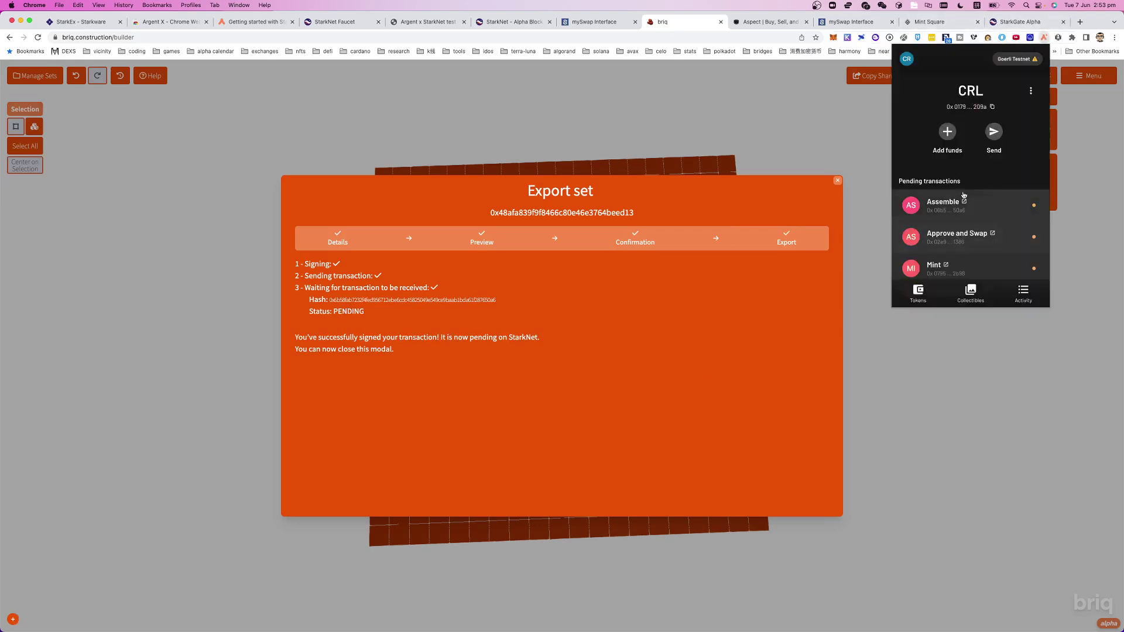
scroll(991, 195, down, 3)
click(966, 276)
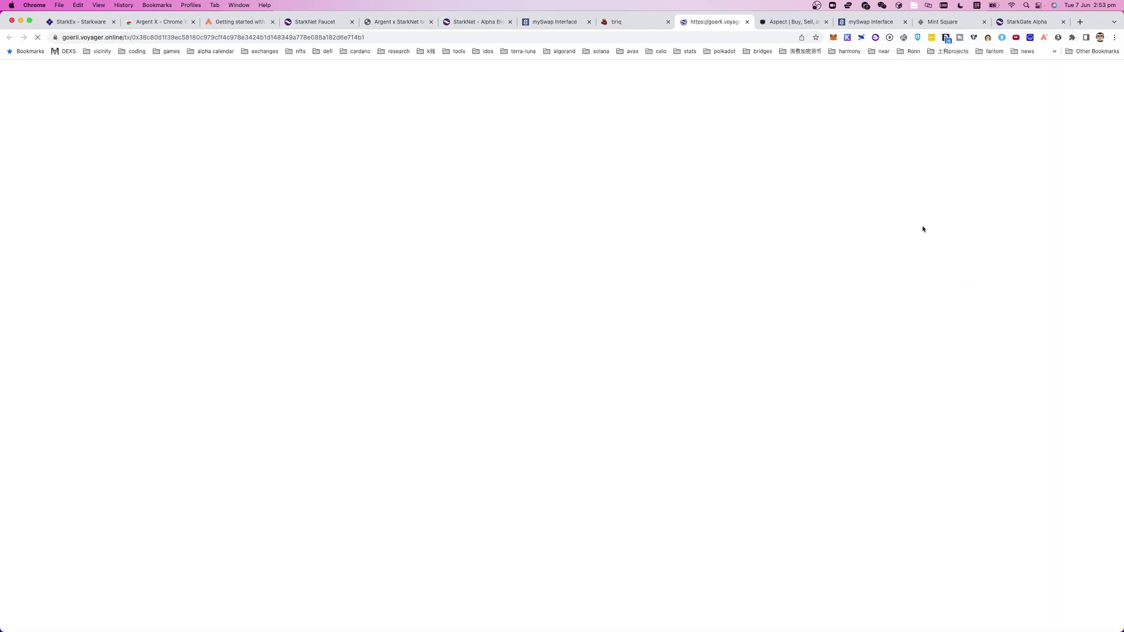
click(748, 23)
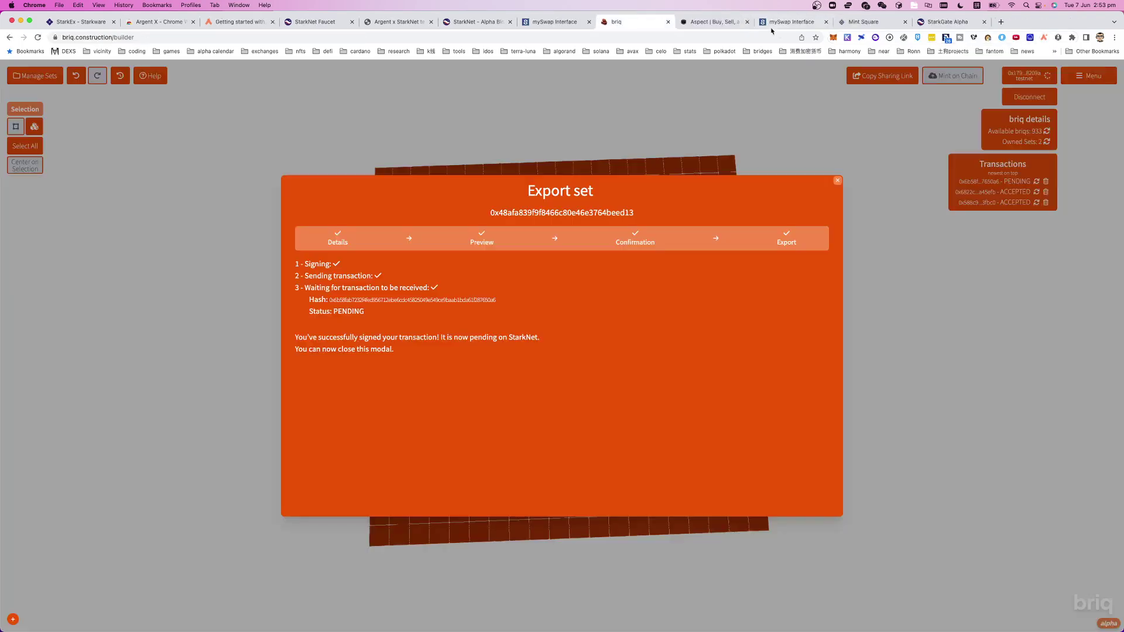
Check the collectibles, pending transactions and token balances in the Argent X wallet.
click(1045, 39)
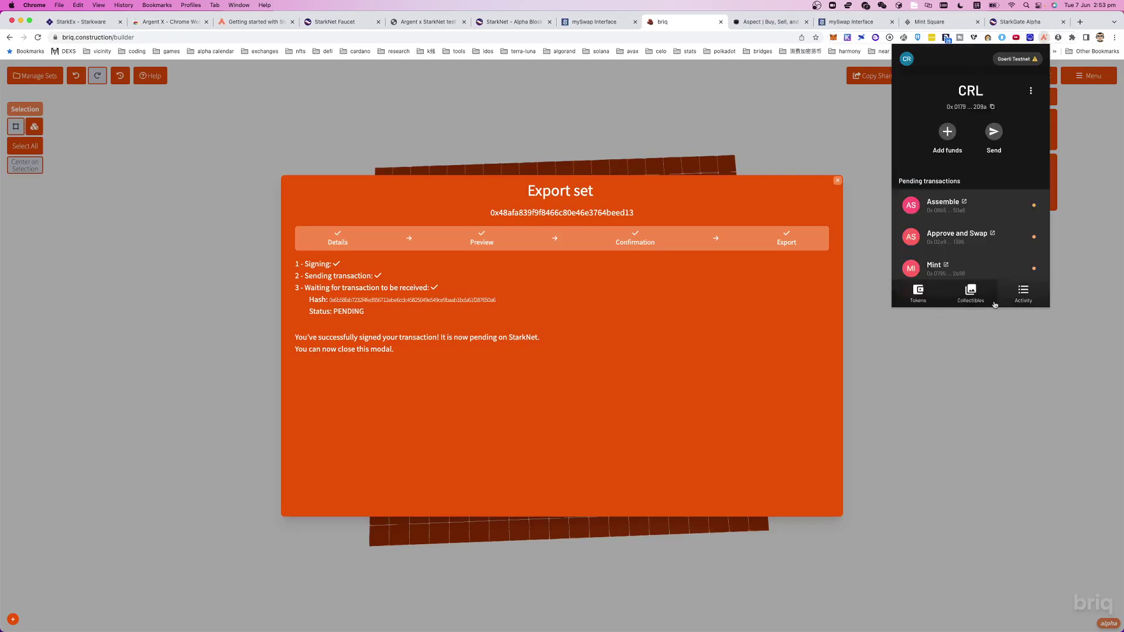
click(975, 296)
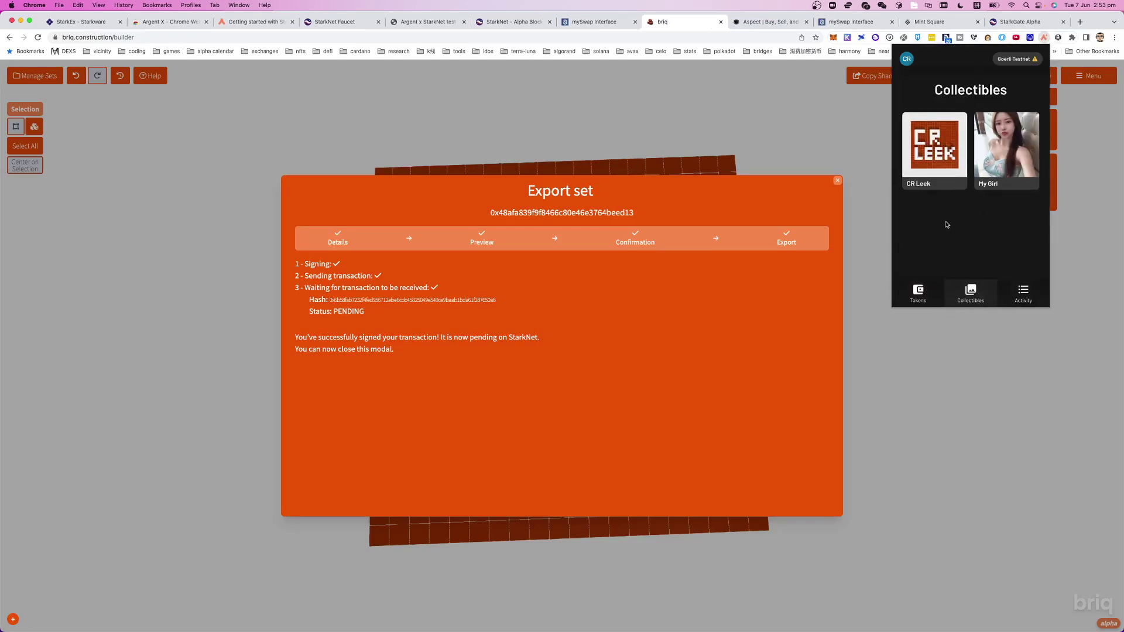
click(918, 293)
scroll(989, 231, down, 5)
scroll(989, 231, down, 5)
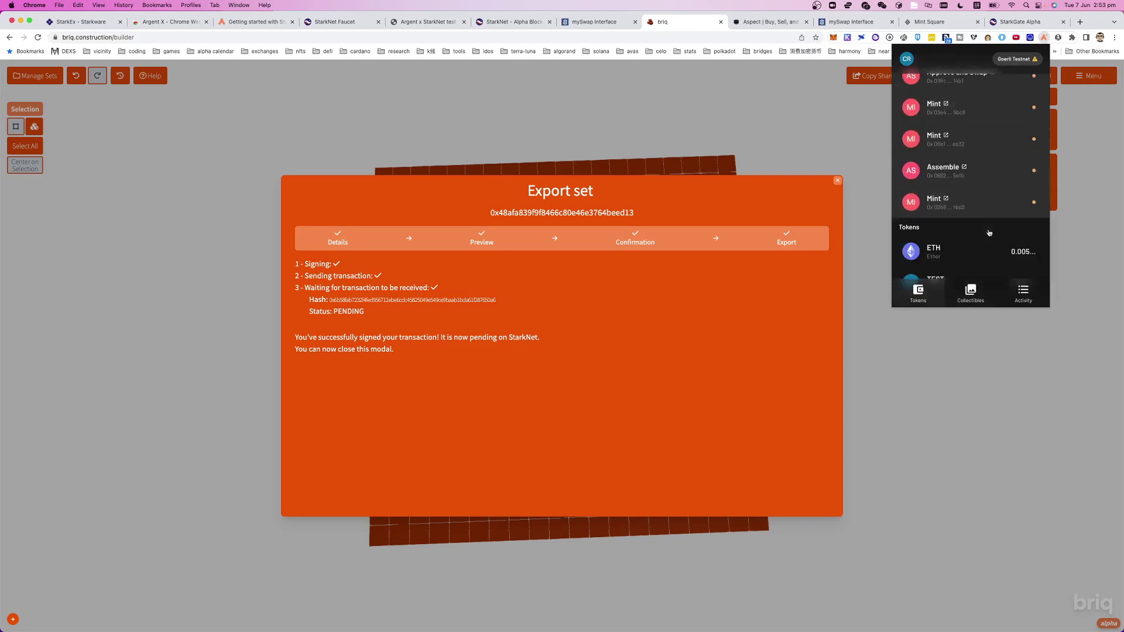
scroll(988, 235, down, 2)
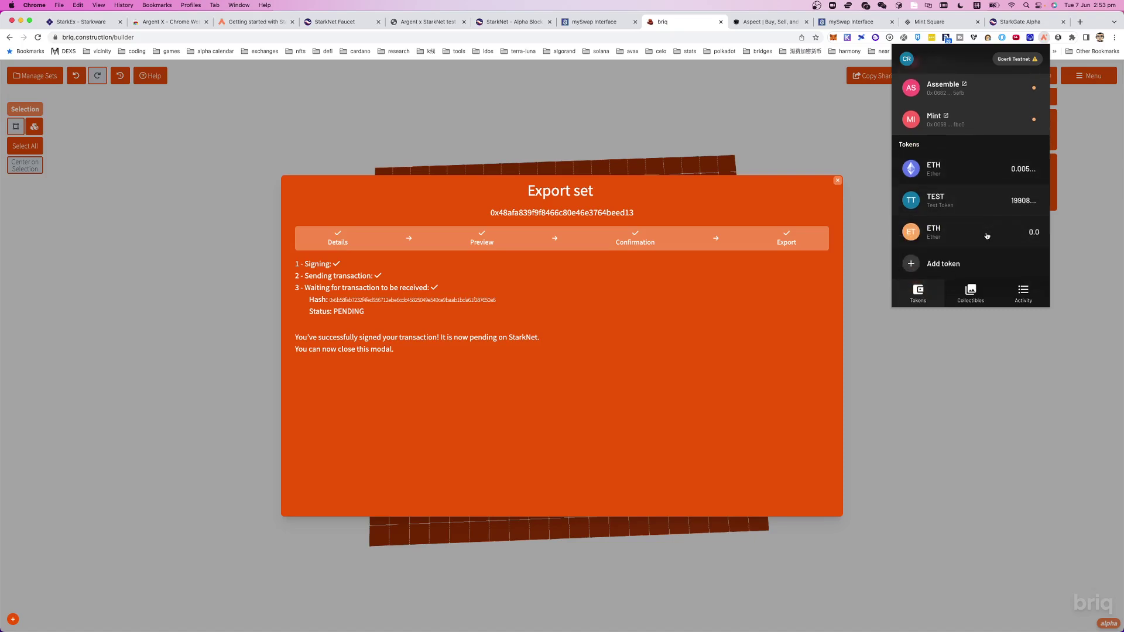
click(971, 293)
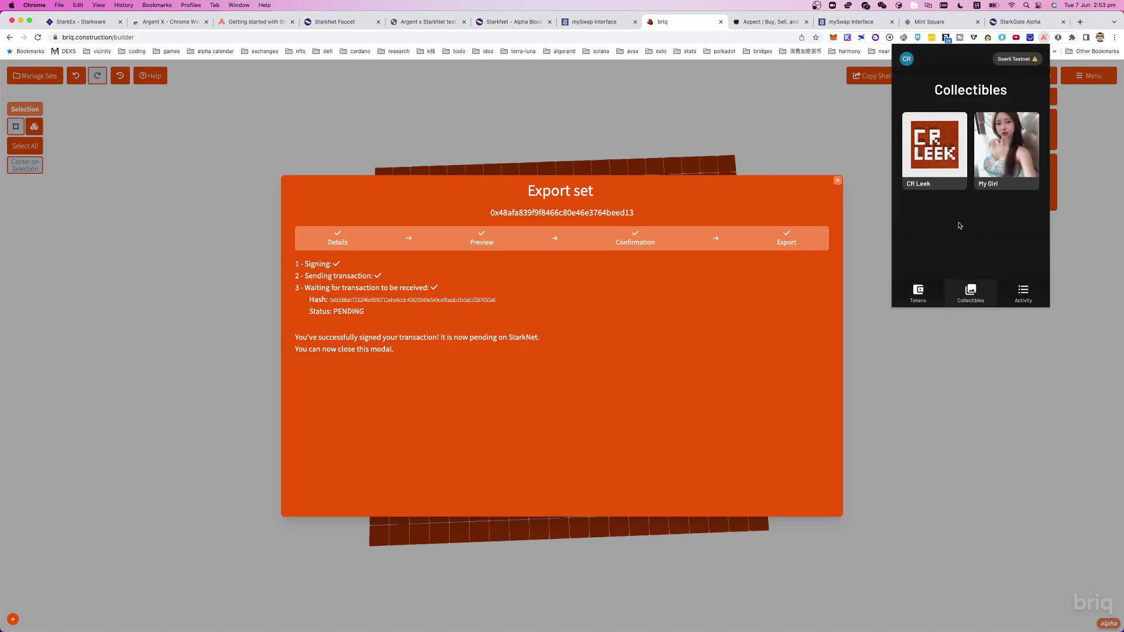
click(722, 201)
Add liquidity to mySwap's tUSDC/TST pool with the maximum tUSDC balance and sign the transaction in Argent X.
click(586, 24)
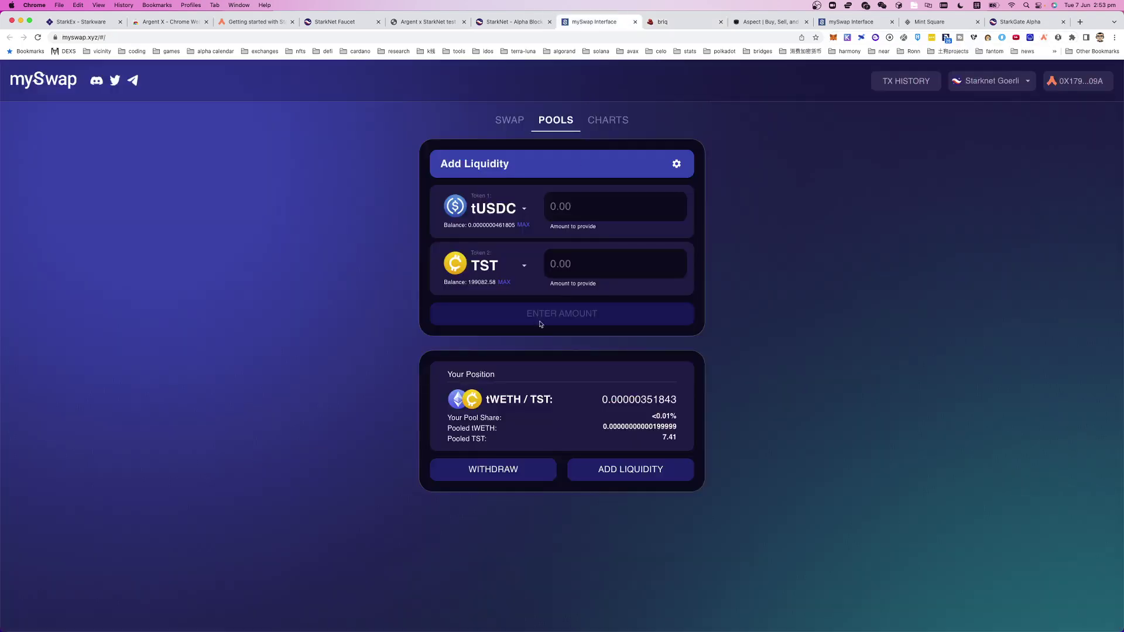
click(522, 226)
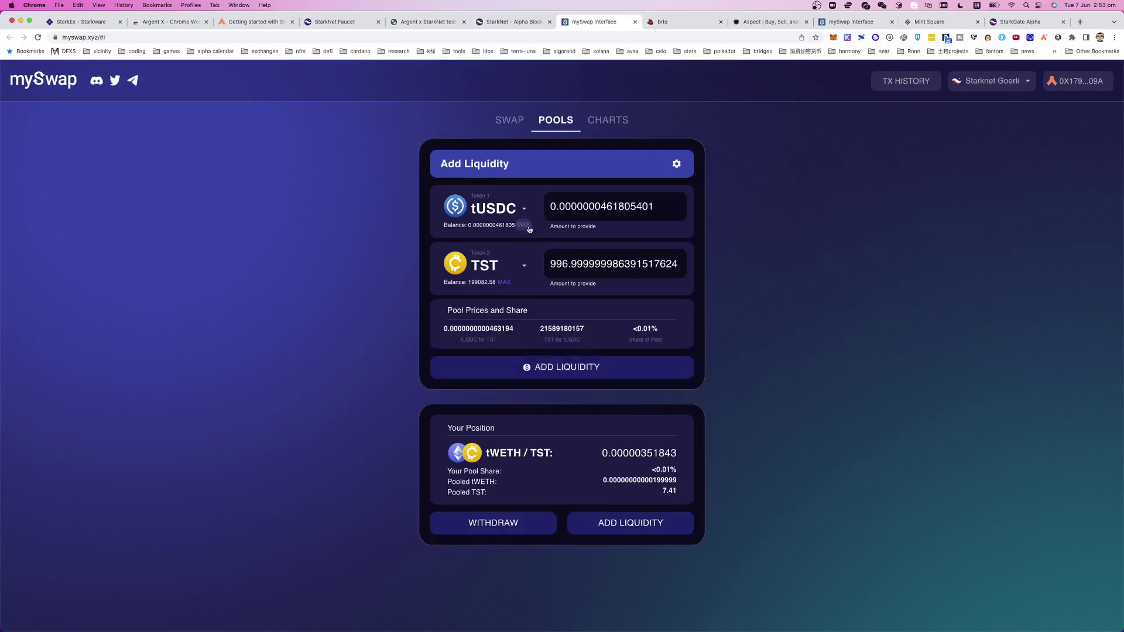
click(553, 367)
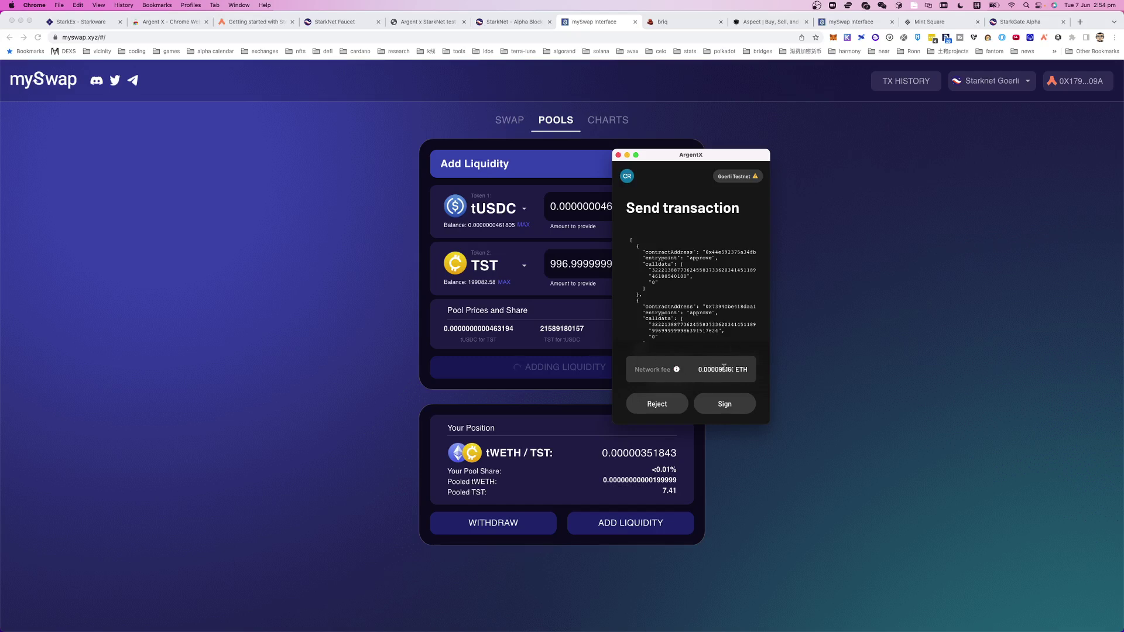
click(725, 408)
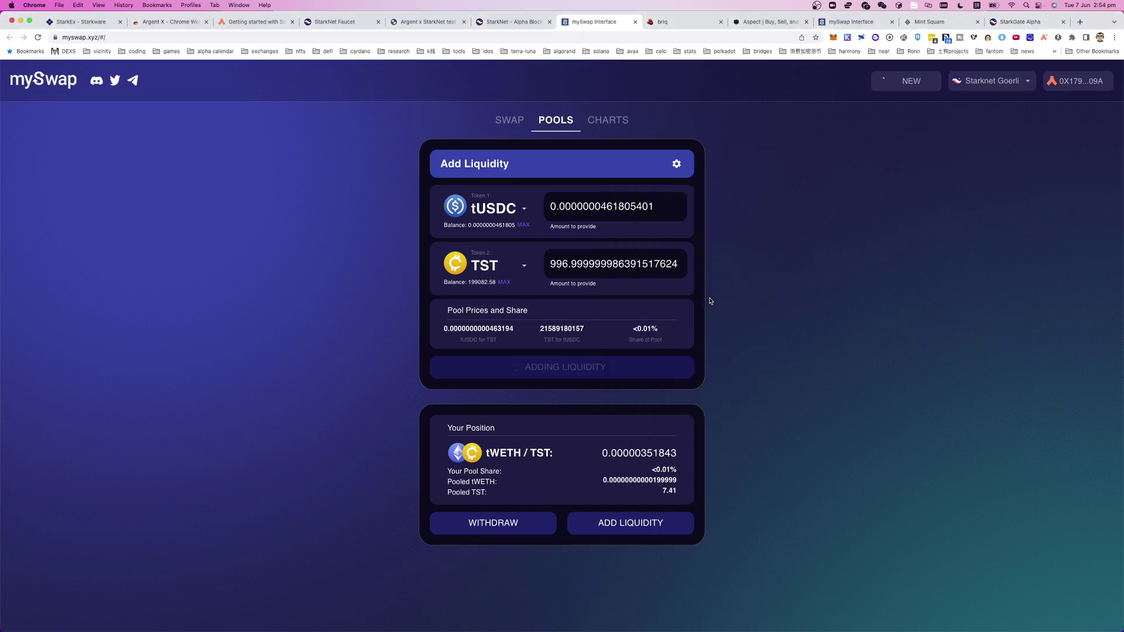
Return to briq and check the Argent X wallet's collectibles for the newly minted set.
click(694, 24)
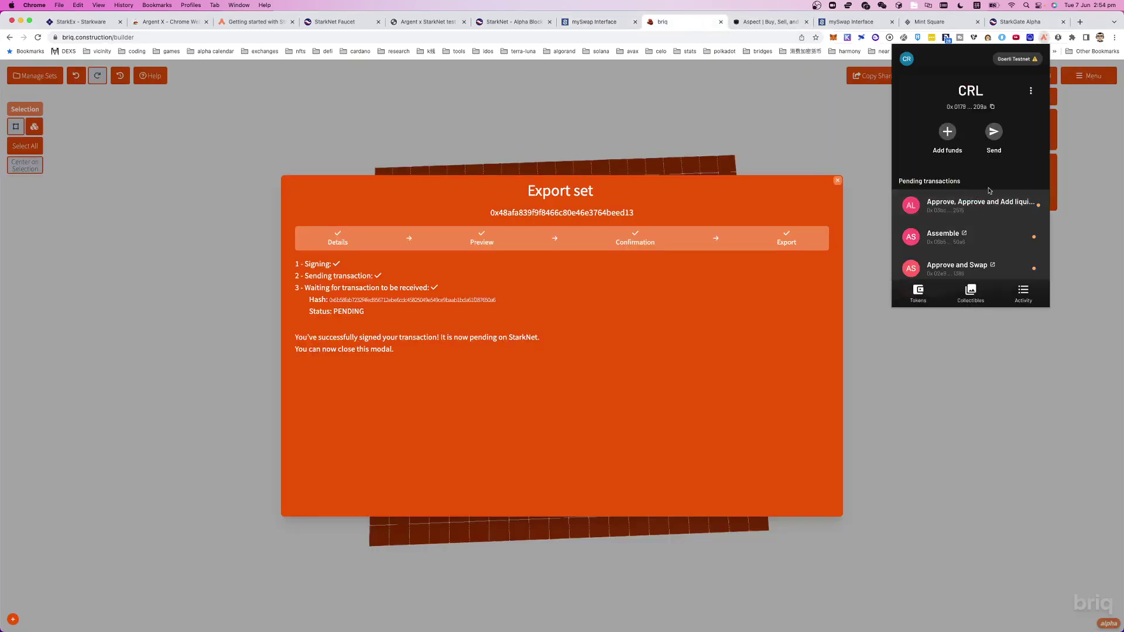
click(962, 295)
click(386, 324)
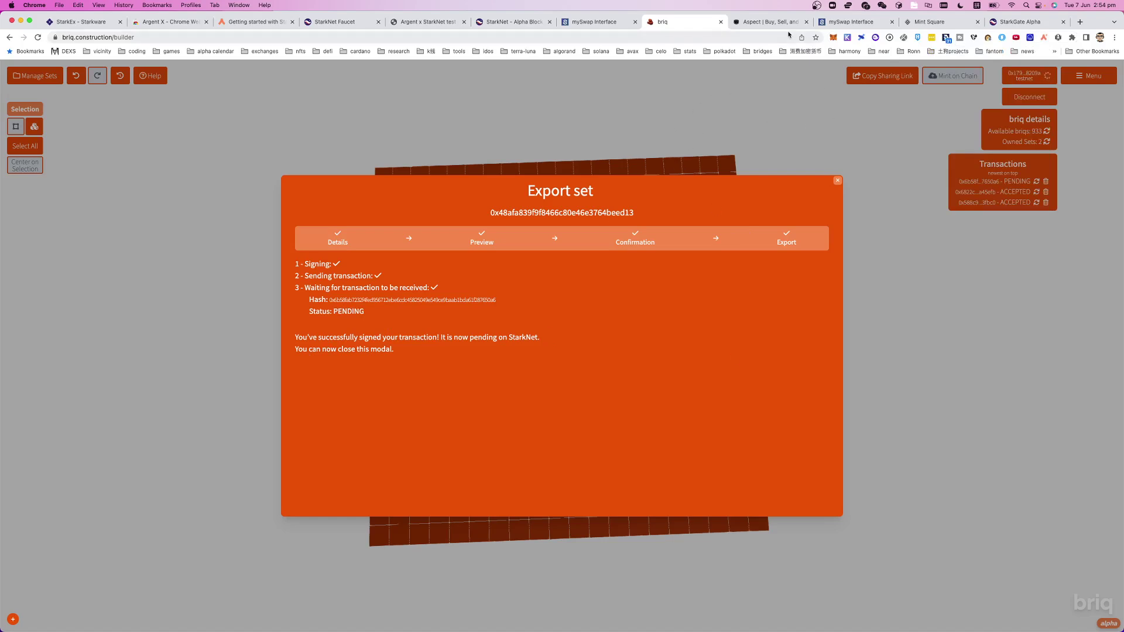
Close the duplicate mySwap page and look over the projects on Mint Square's home page.
click(829, 19)
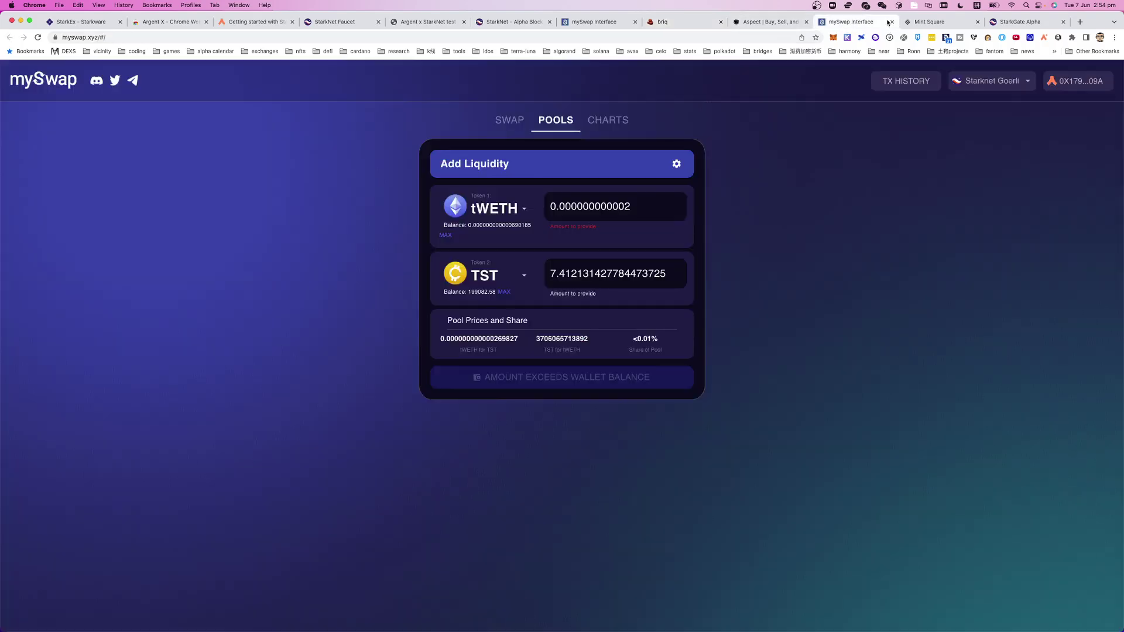
click(891, 22)
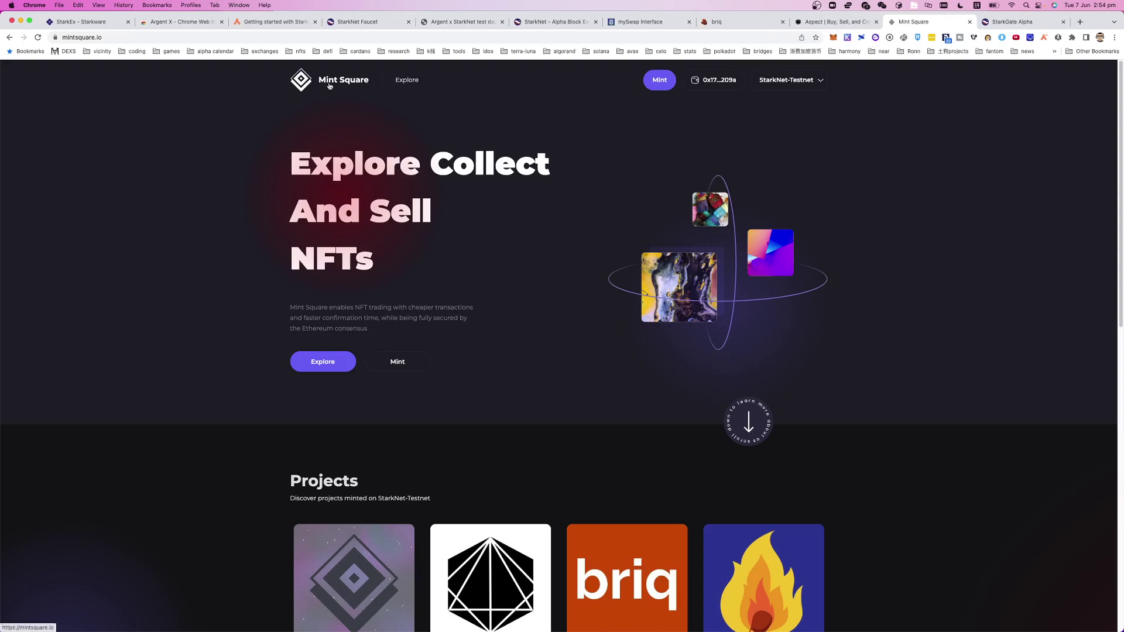
scroll(640, 178, down, 10)
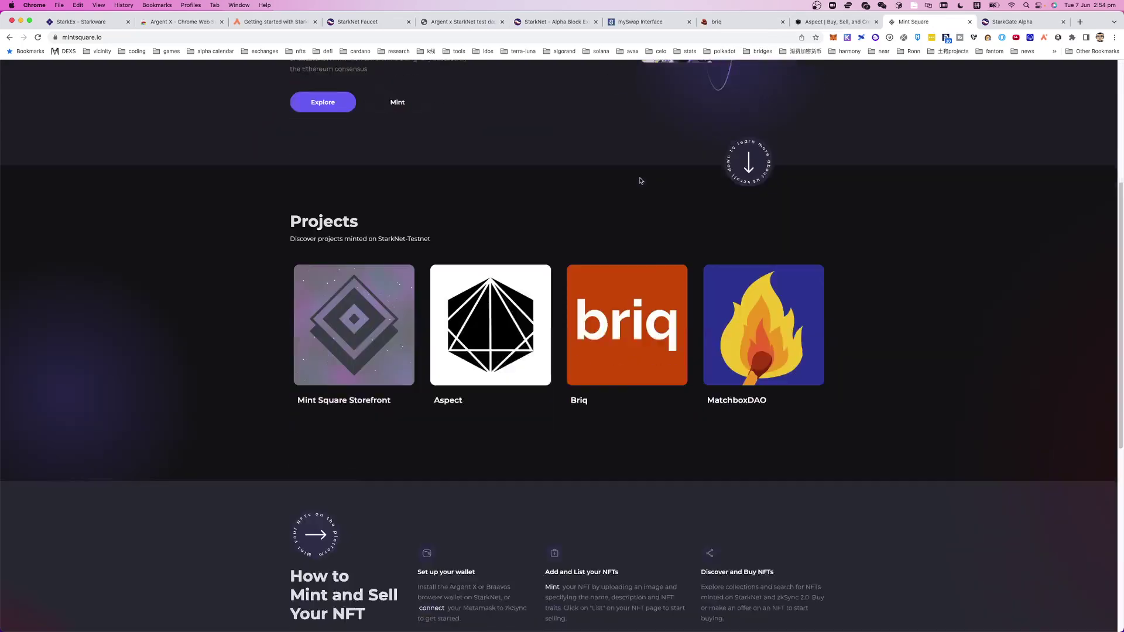
scroll(640, 186, up, 6)
scroll(639, 186, up, 3)
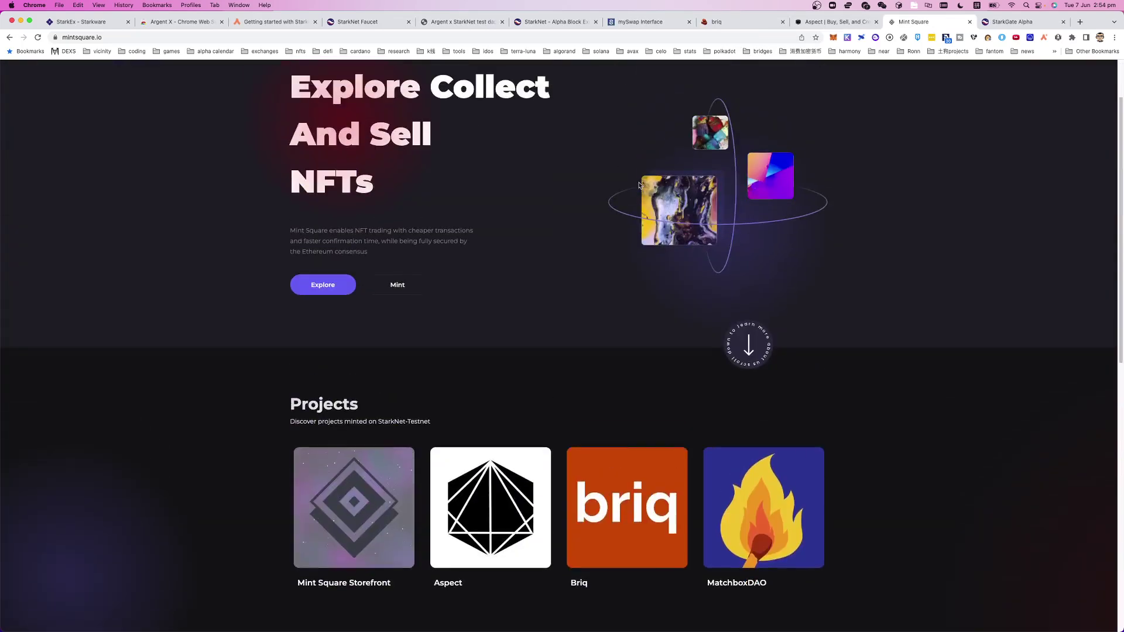
scroll(639, 186, down, 1)
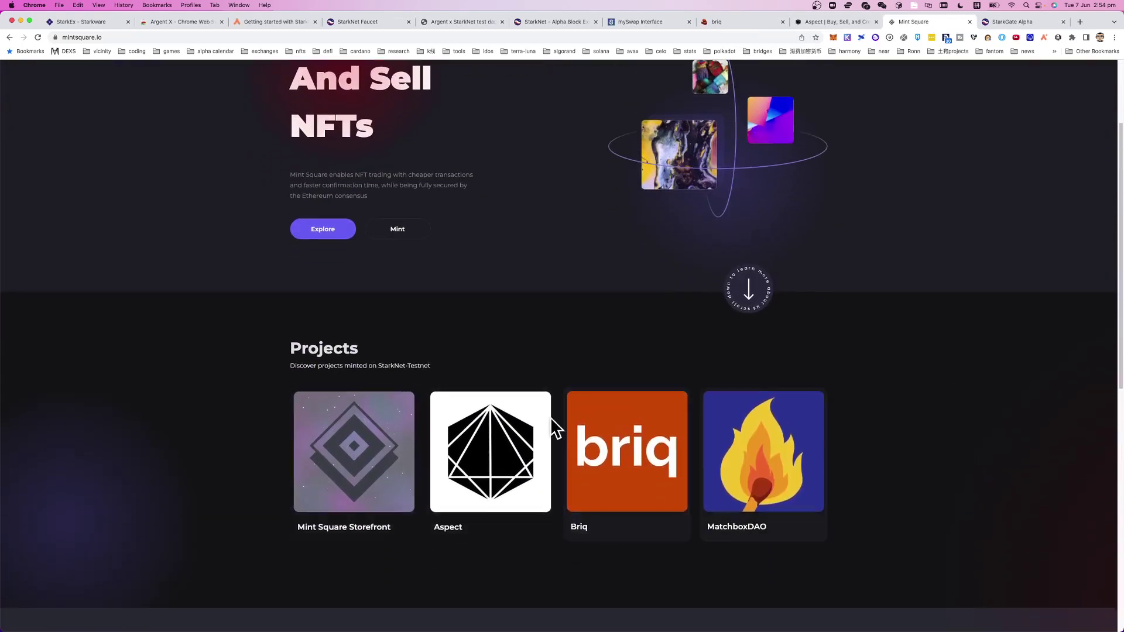
scroll(745, 381, up, 3)
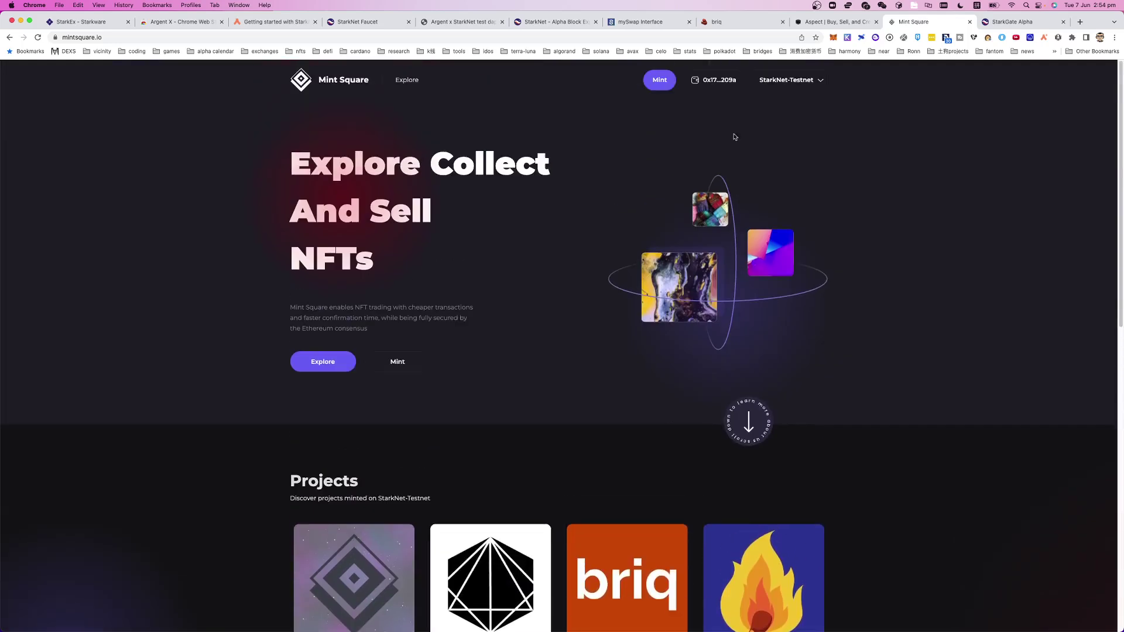
Look at the wallet's collected NFTs on Mint Square, the form for minting an NFT and the My Girl NFT's page.
click(717, 80)
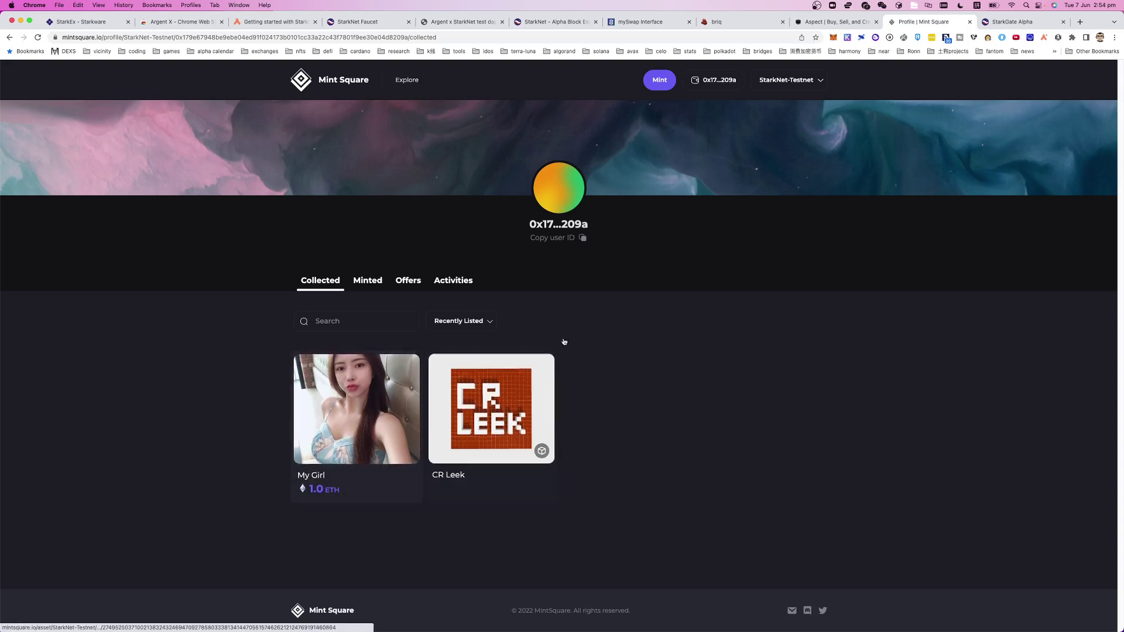
click(660, 81)
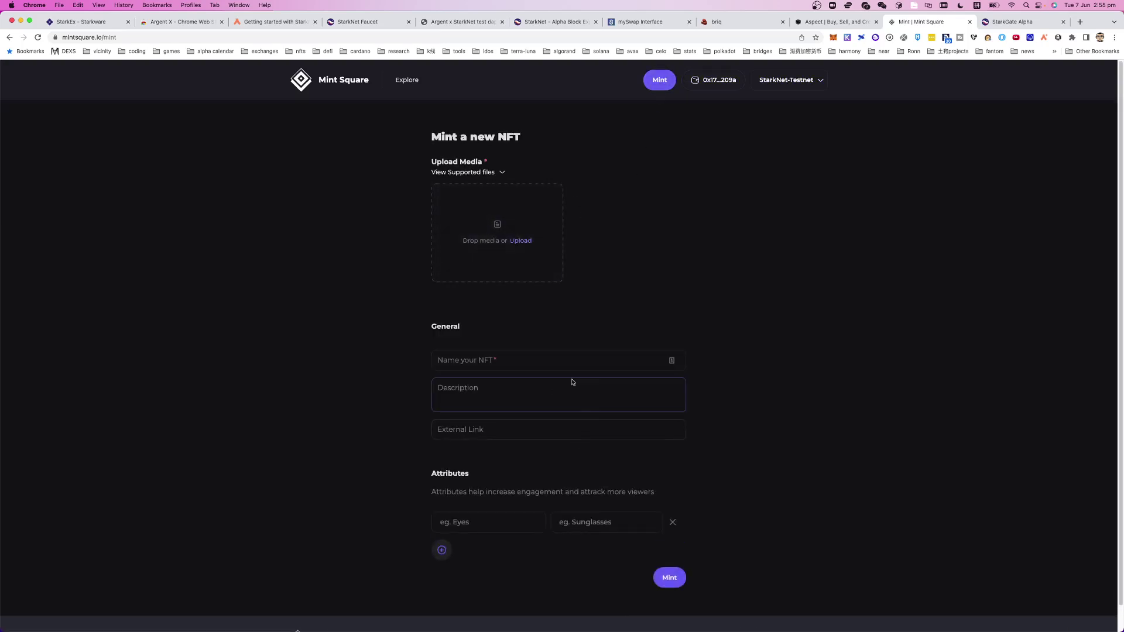
click(714, 80)
click(359, 416)
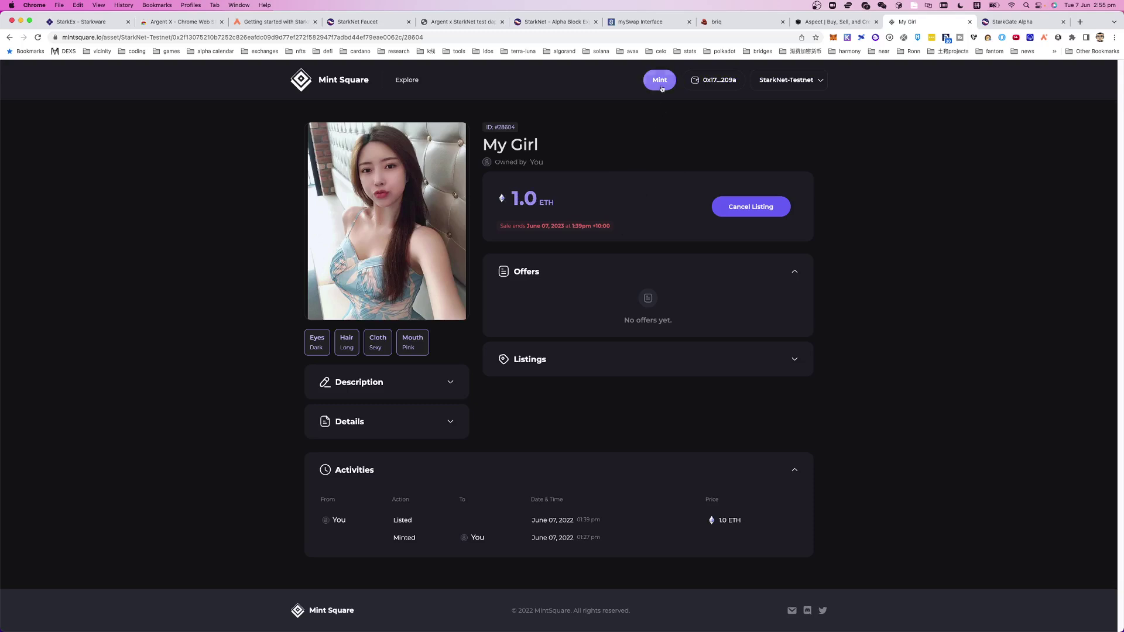
Start listing the collected CR Leek NFT for sale, unlock its collection and sign the approval in Argent X.
click(355, 91)
click(721, 82)
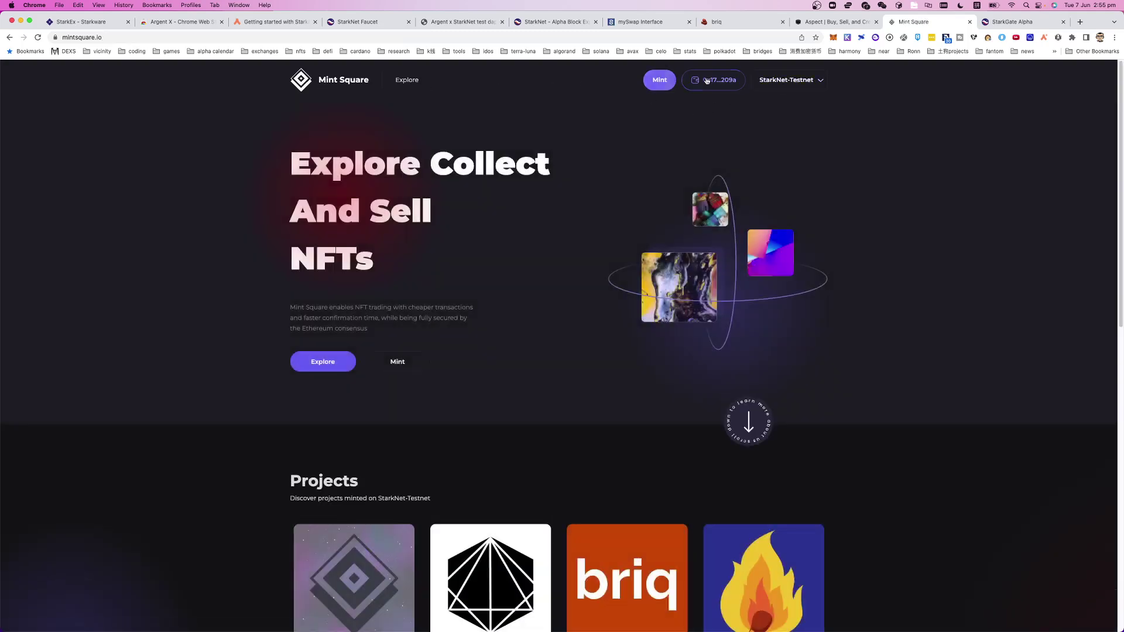
click(481, 407)
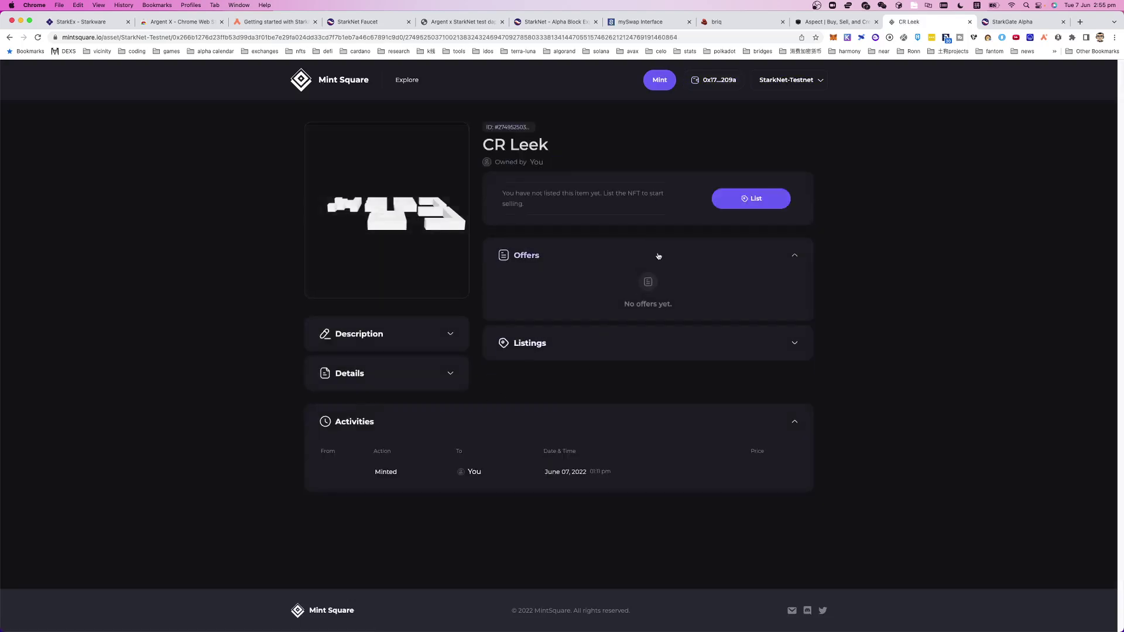
click(752, 199)
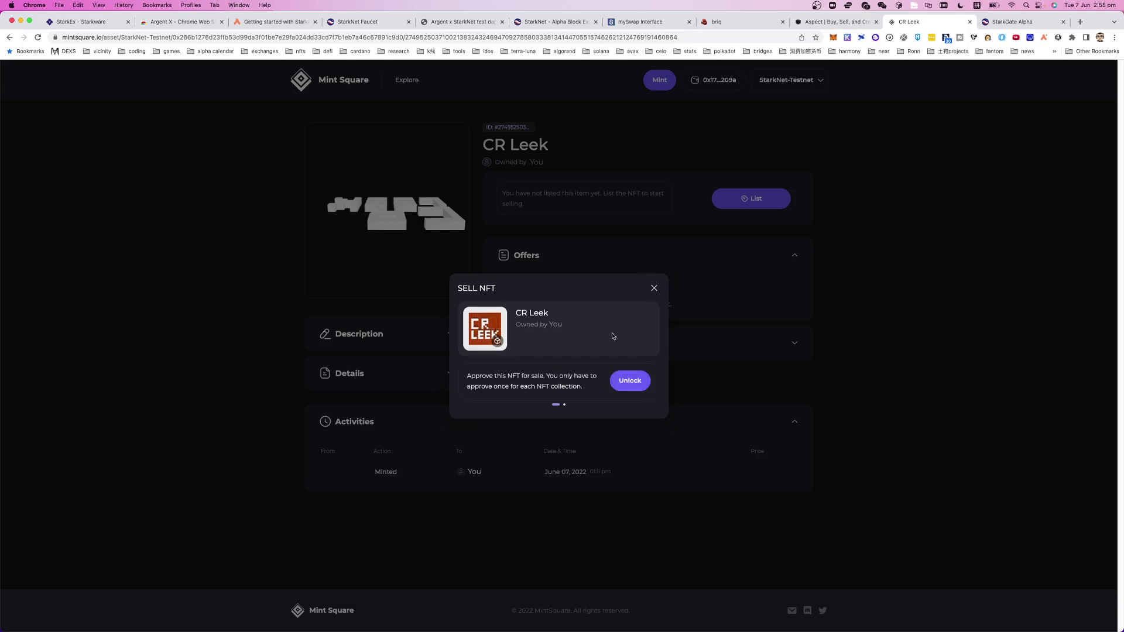
click(628, 382)
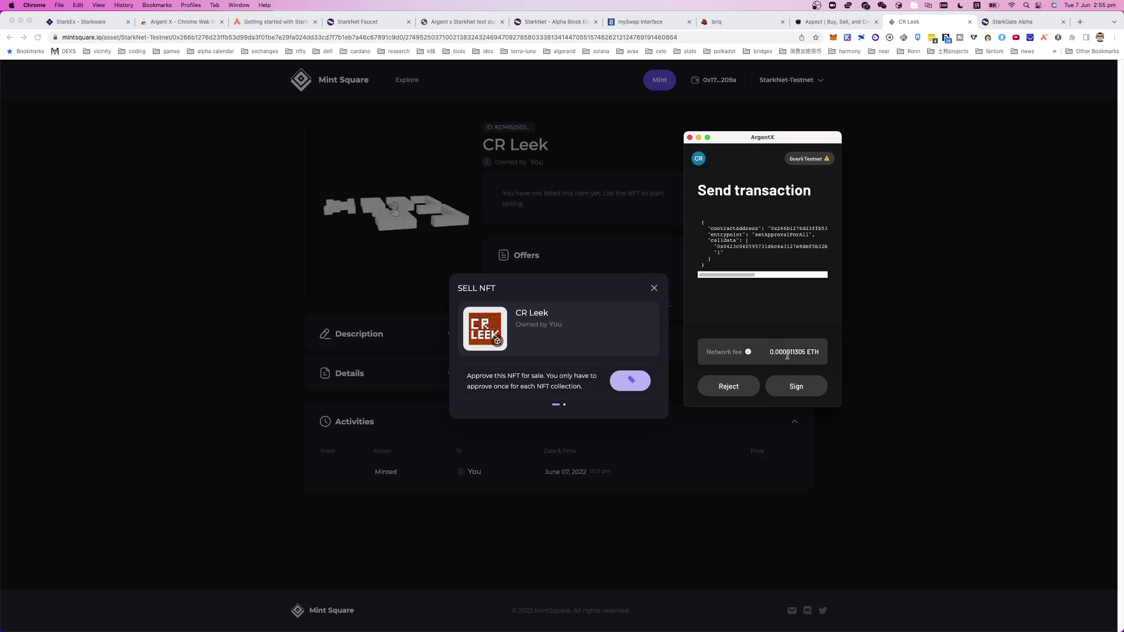
click(796, 384)
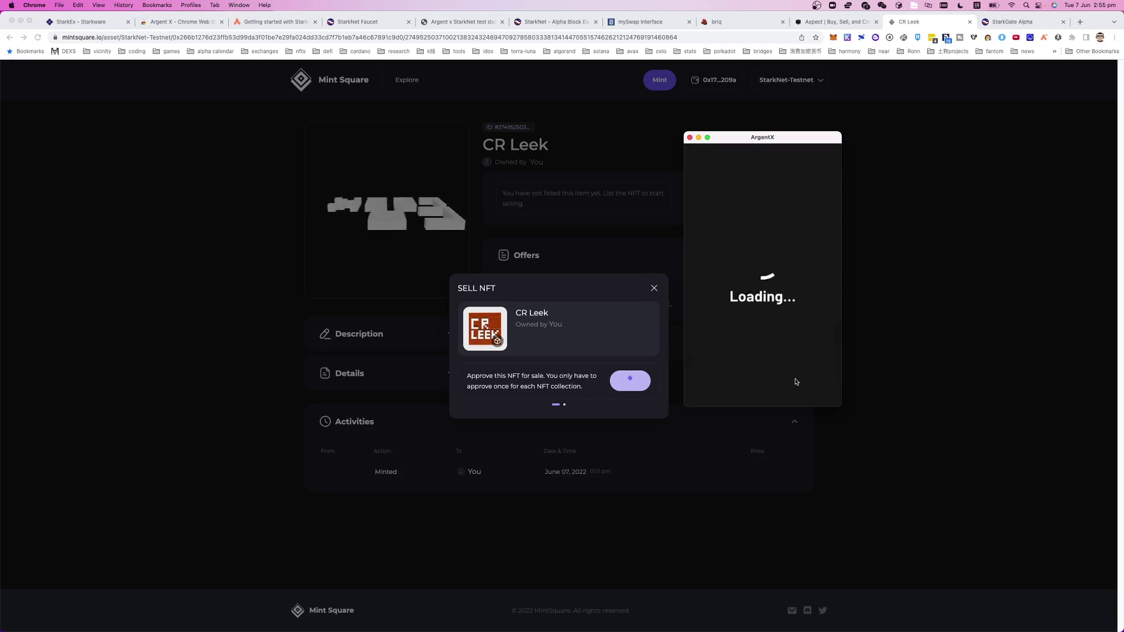
Leave the CR Leek sell dialog and reload the collected NFTs in the Mint Square profile.
click(923, 238)
click(706, 84)
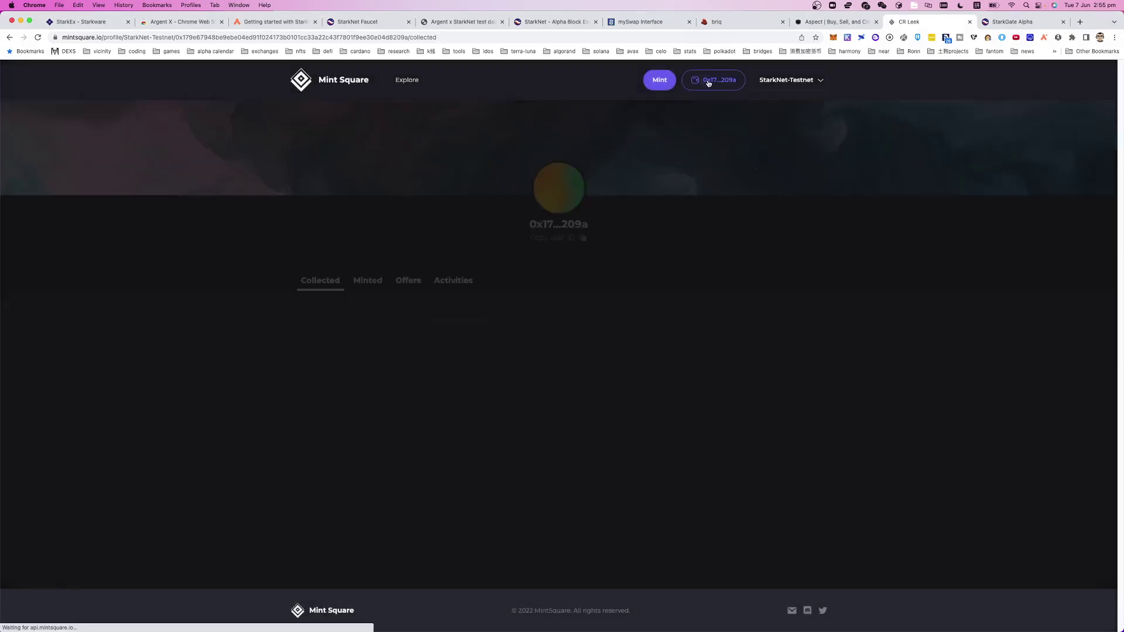
click(38, 37)
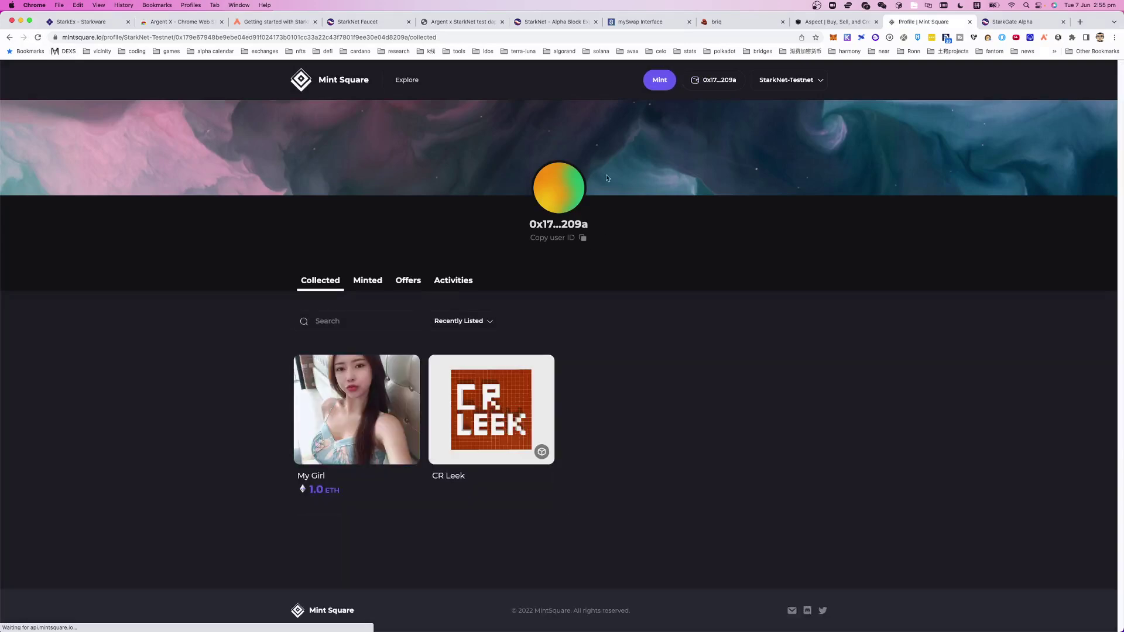
Return to briq and copy the export transaction's hash from the Export set dialog.
click(739, 24)
double_click(352, 313)
click(614, 315)
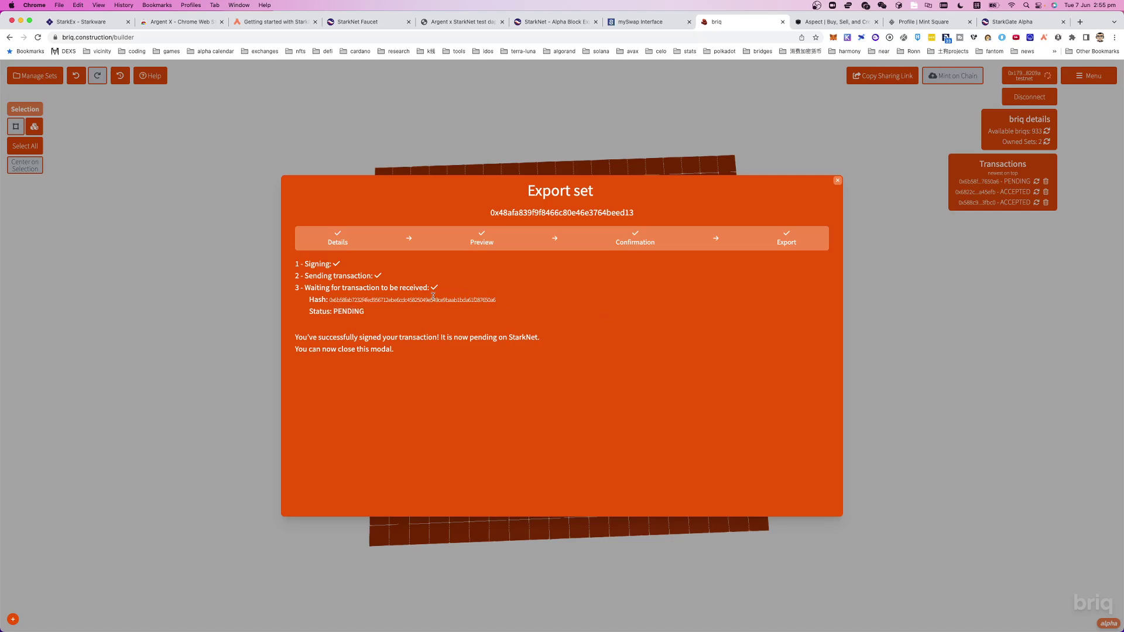
double_click(434, 297)
right_click(434, 297)
click(451, 316)
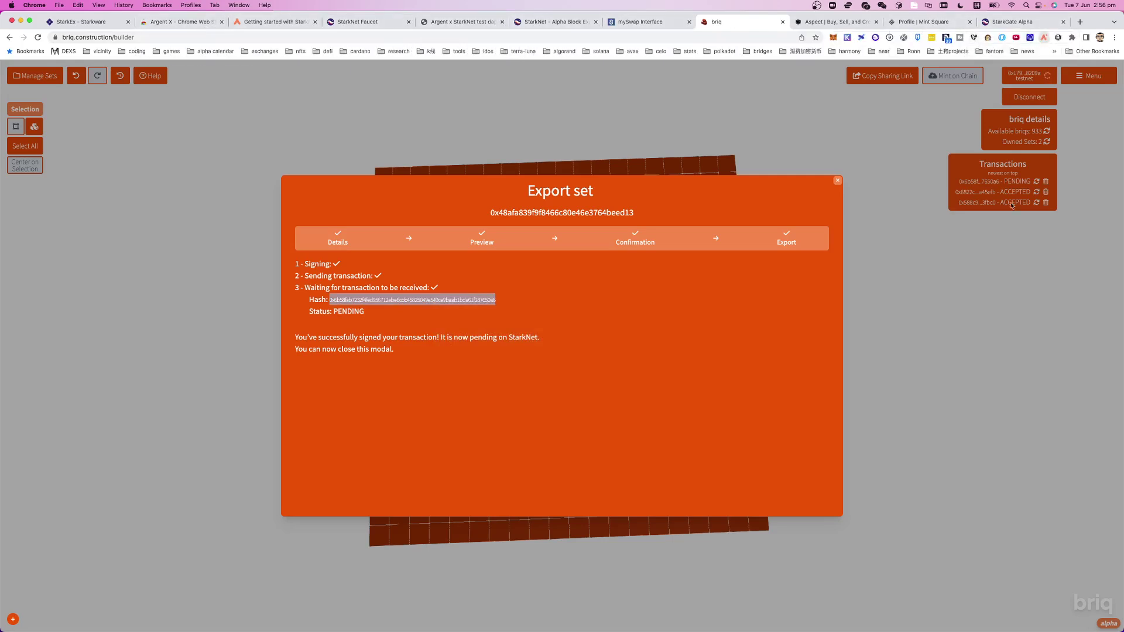
Look through Argent X's pending activity and open the Assemble transaction in Voyager.
click(1044, 36)
scroll(924, 274, down, 2)
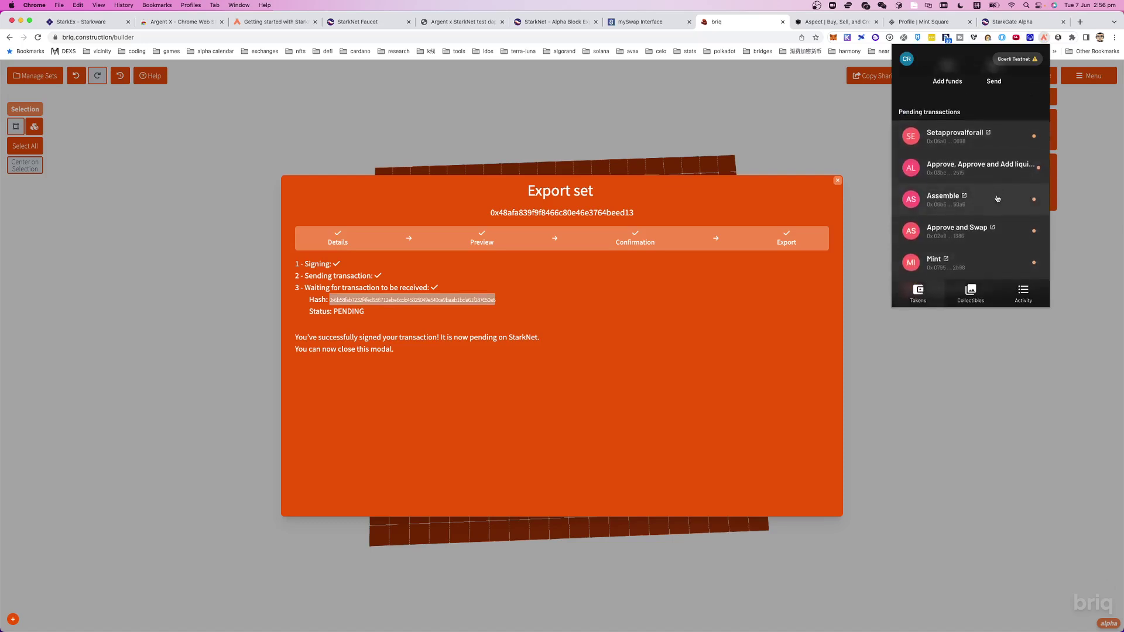
scroll(990, 183, up, 2)
click(1023, 291)
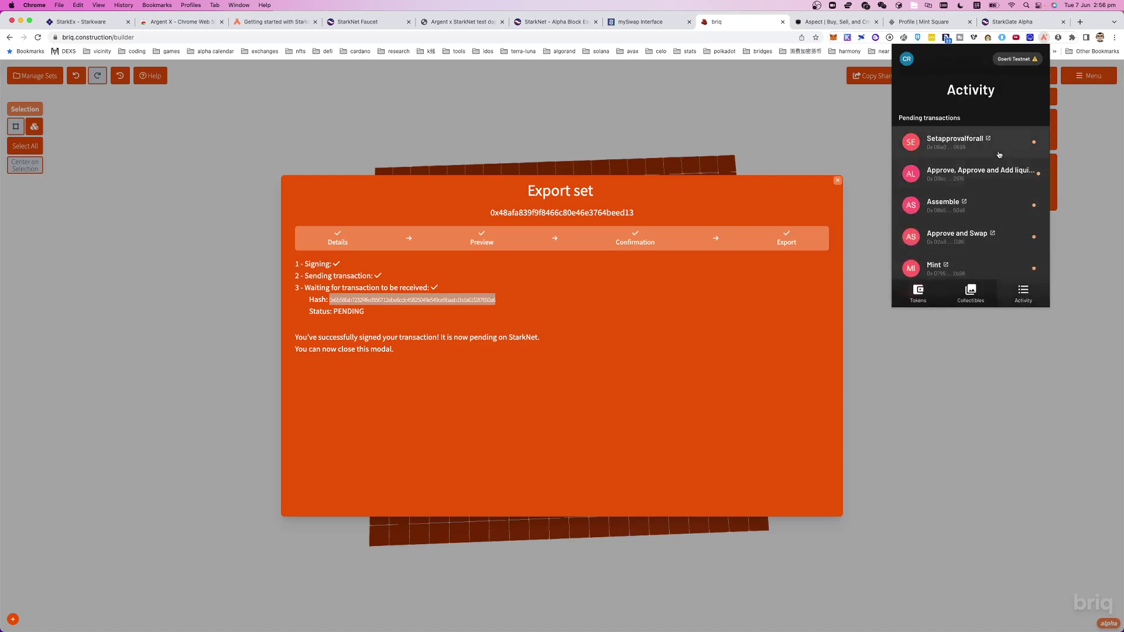
click(972, 202)
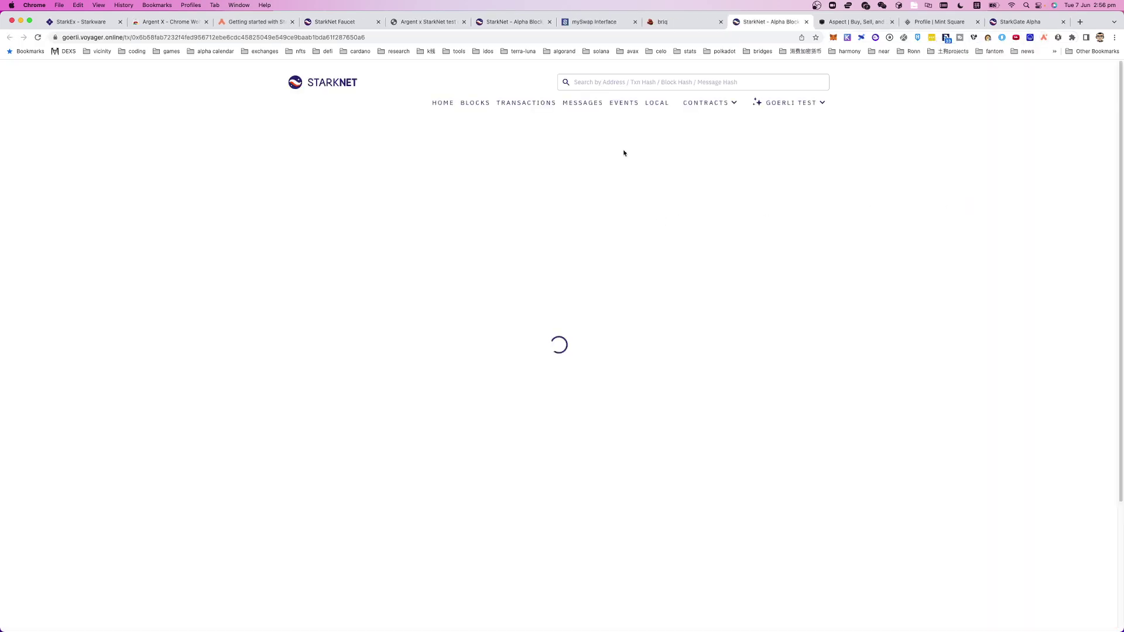
Search Voyager for the copied briq export transaction hash.
click(622, 83)
key(super+v)
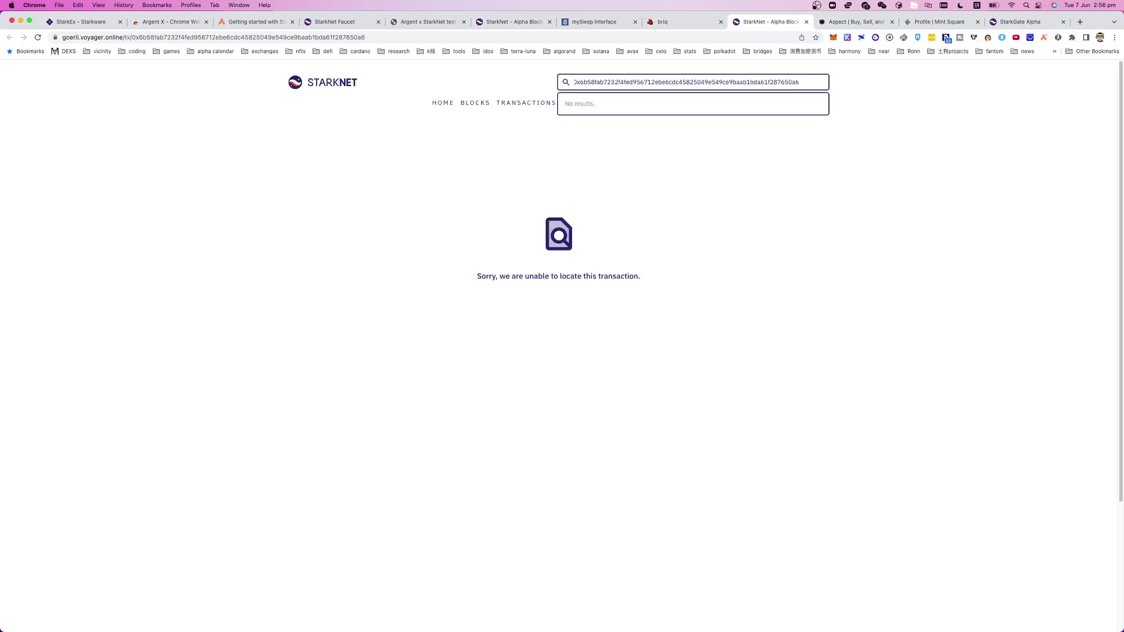
key(BackSpace)
Return to briq, close the Export set dialog and copy the newest transaction's hash from the Transactions list.
click(679, 26)
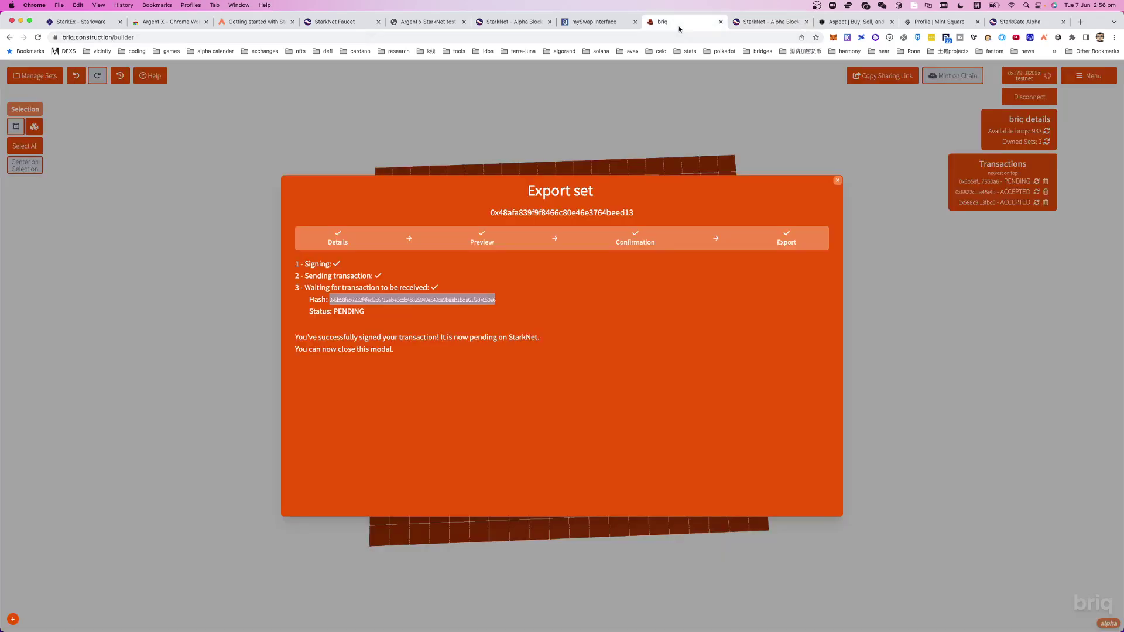
click(666, 355)
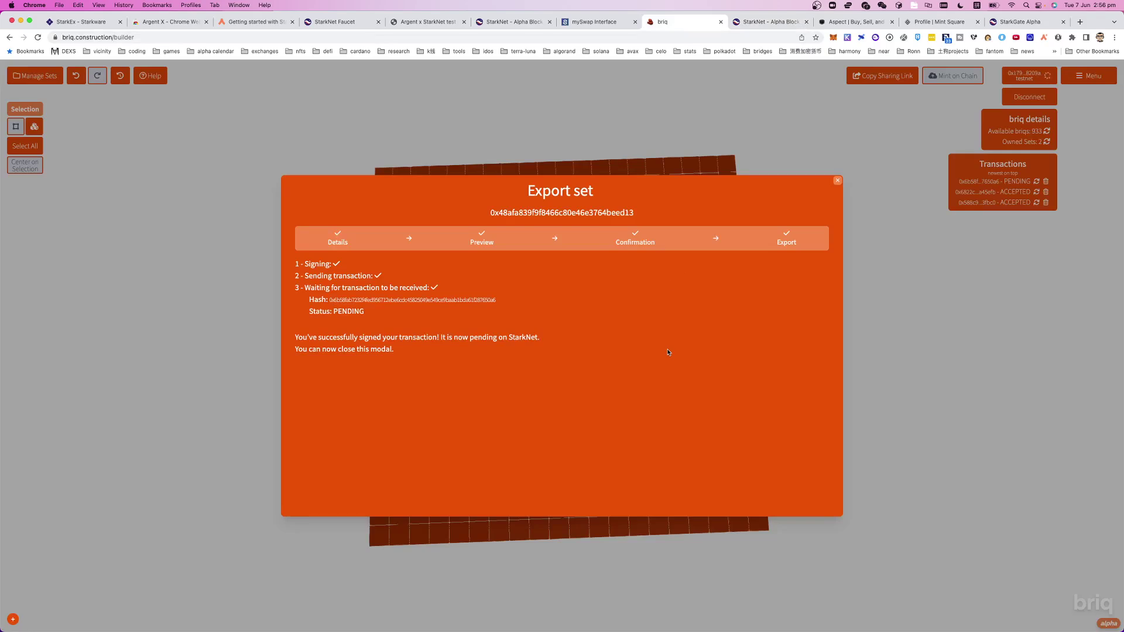
click(793, 147)
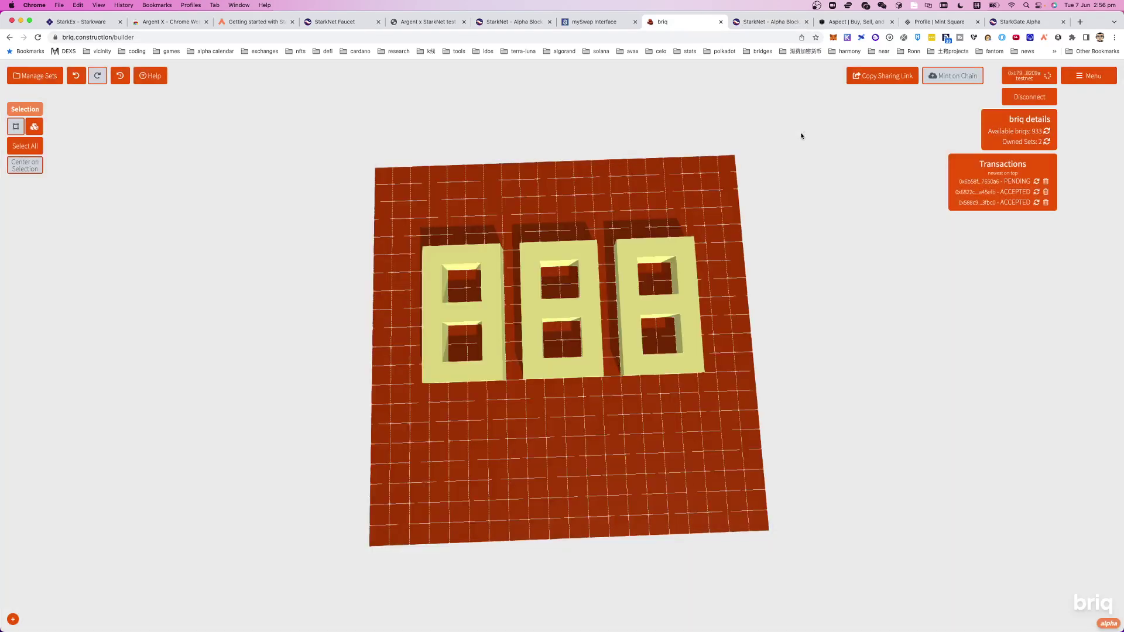
click(1047, 77)
click(972, 185)
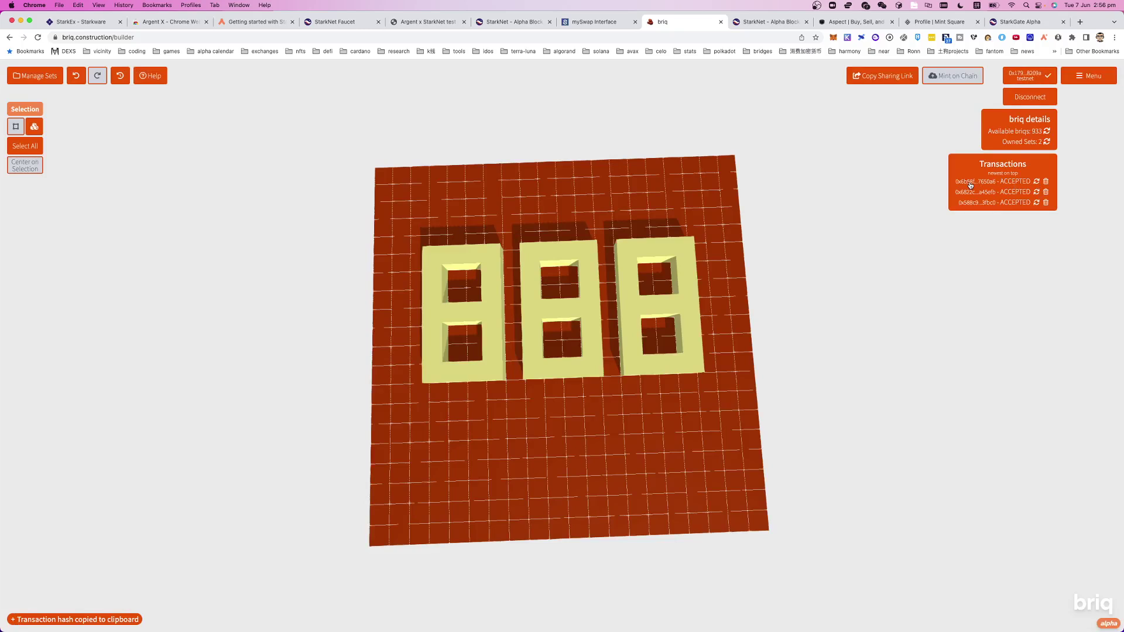
double_click(986, 183)
click(837, 125)
double_click(846, 128)
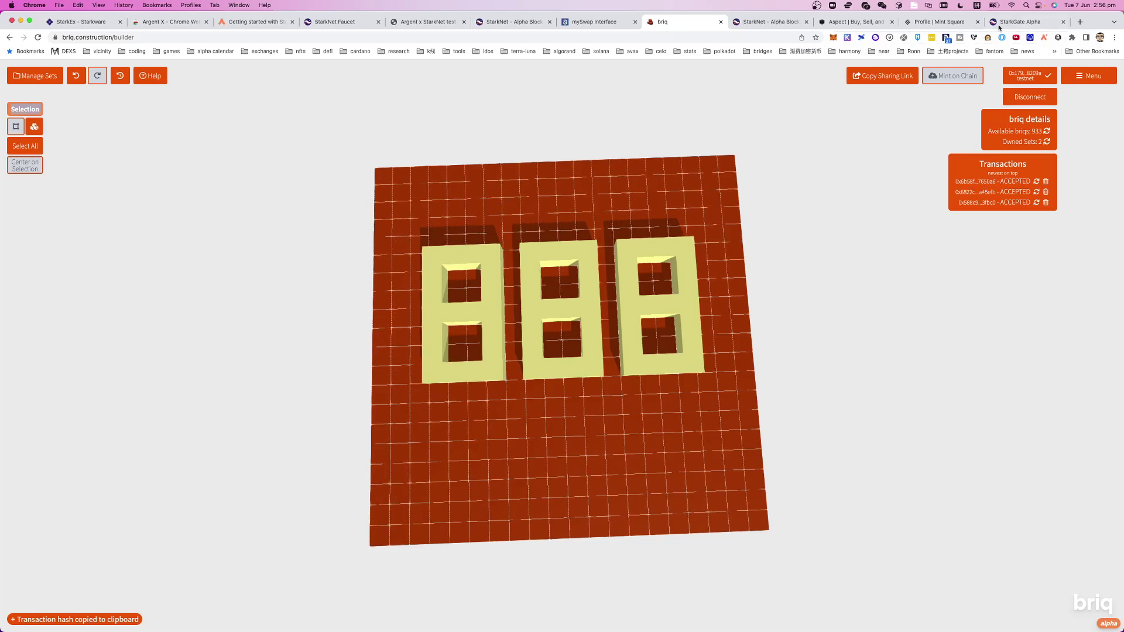
Open the CR Leek NFT's page on Mint Square, check its sell dialog and reload the page.
click(936, 22)
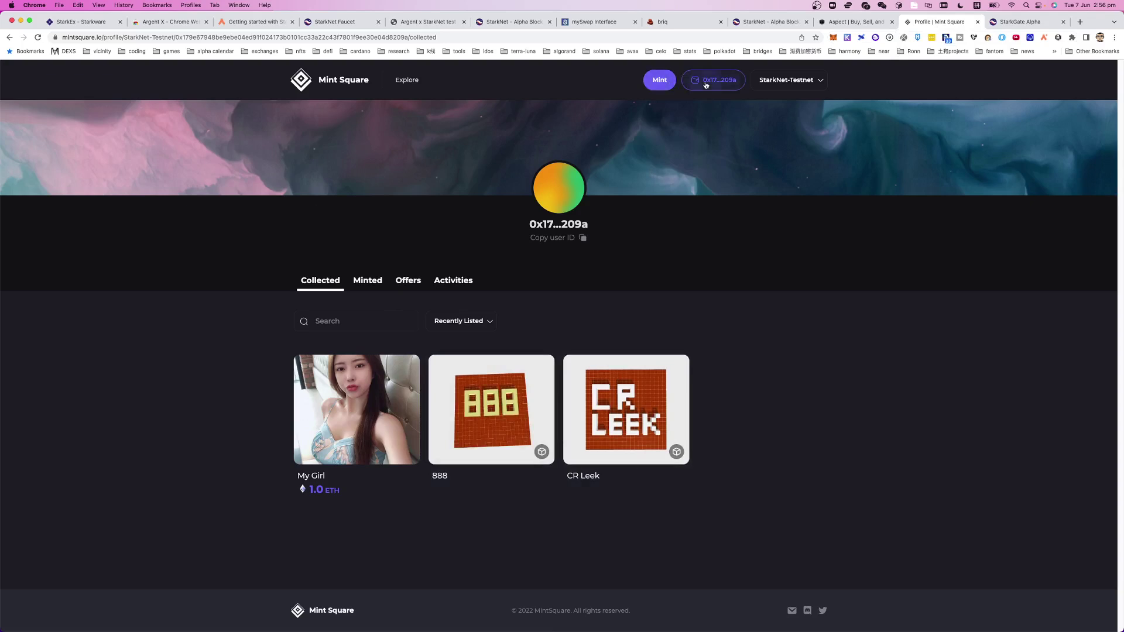
click(625, 403)
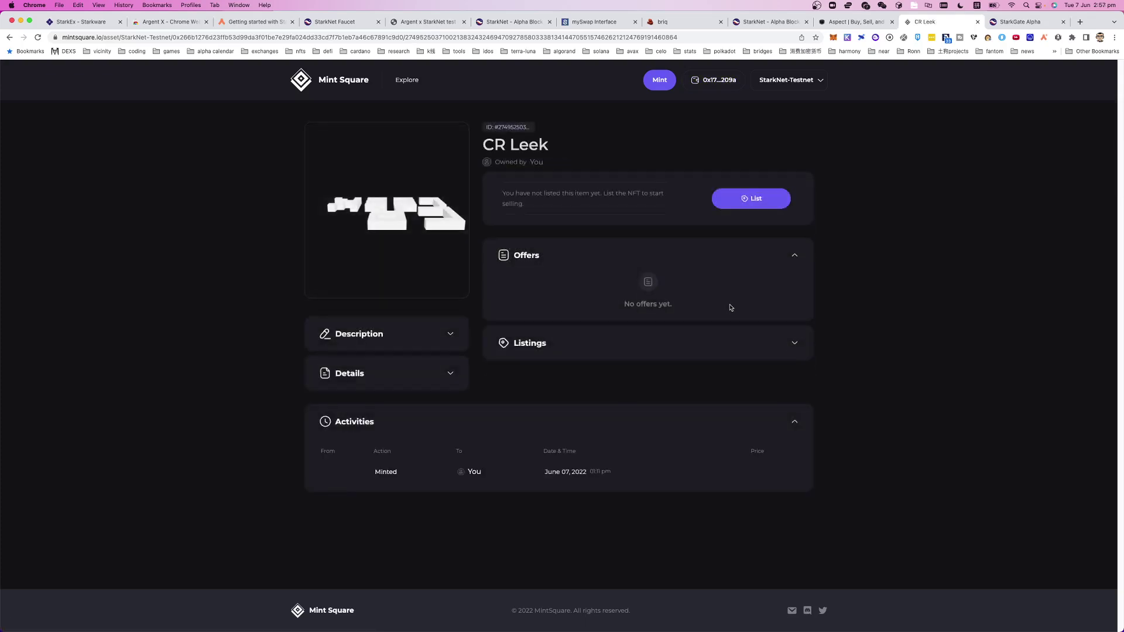
click(751, 198)
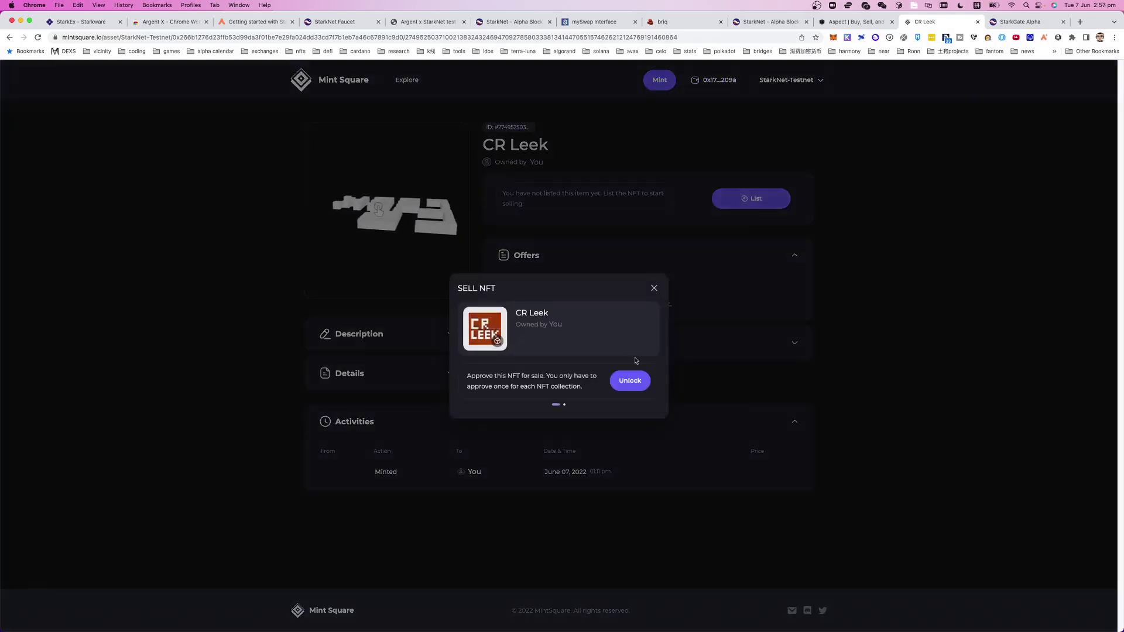
click(654, 288)
click(38, 36)
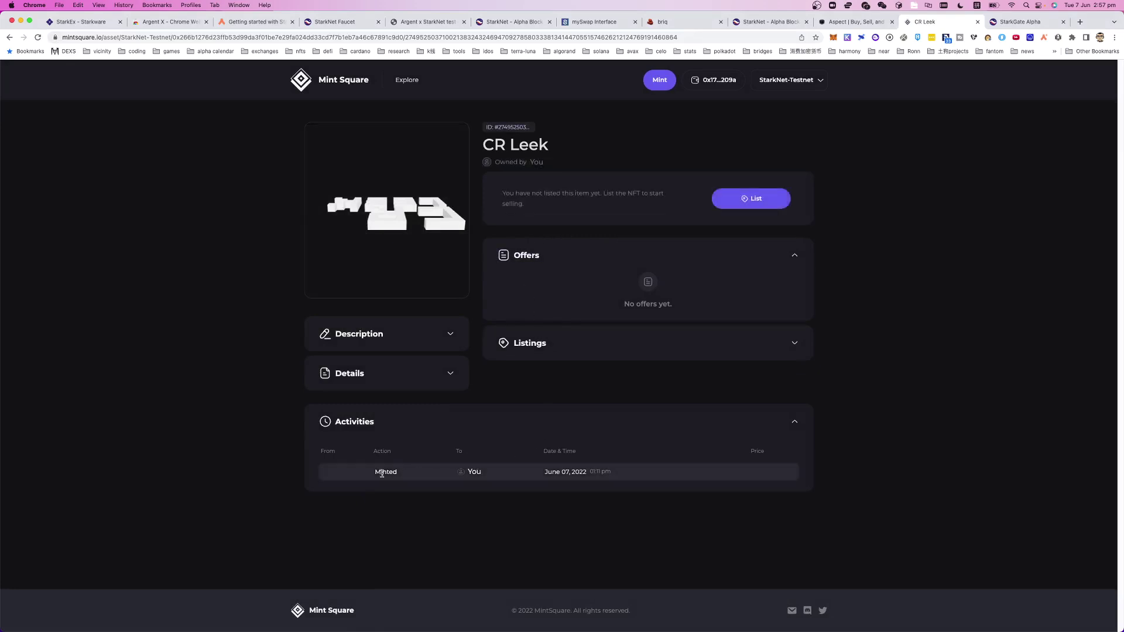
List the CR Leek NFT for sale at 0.9999 ETH and sign the listing in Argent X.
click(755, 201)
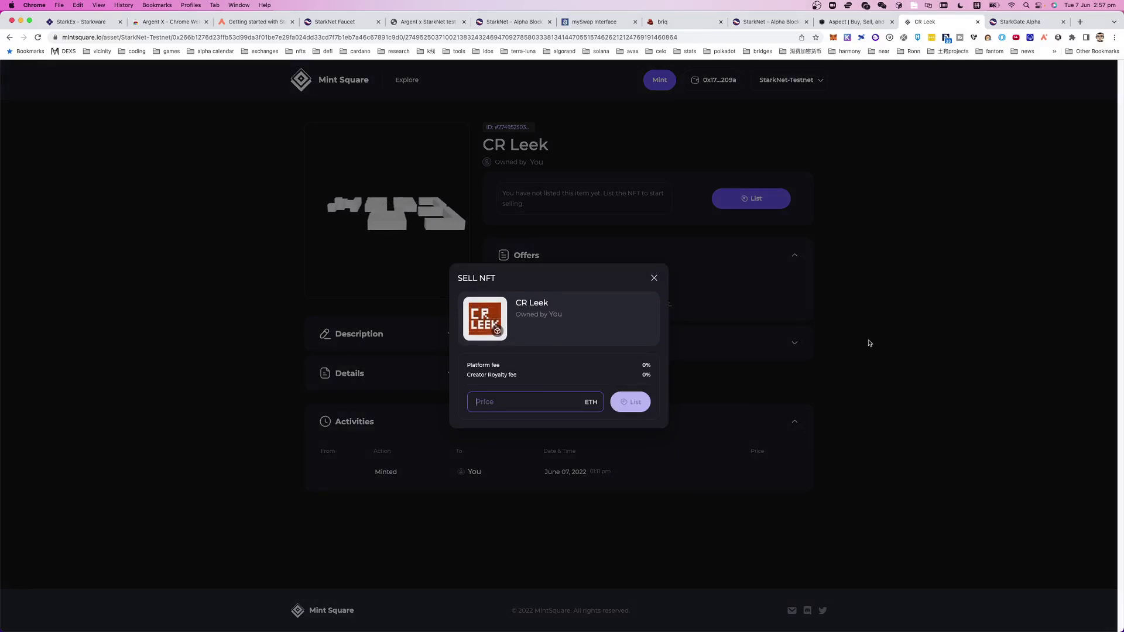
text(9)
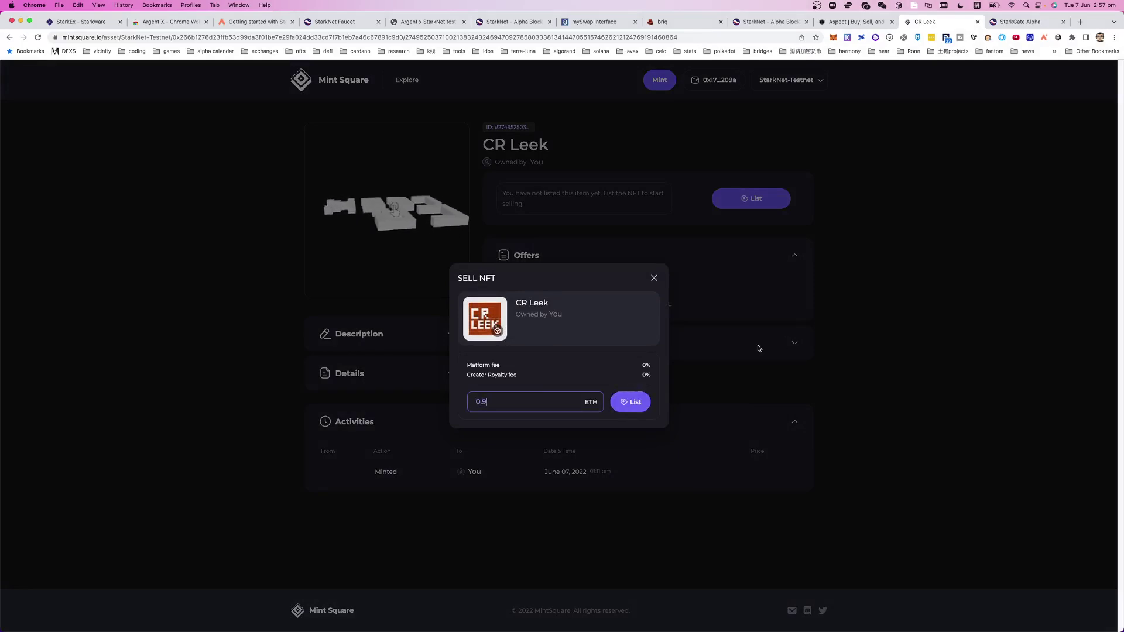
click(630, 402)
drag(1023, 16, 731, 109)
scroll(762, 314, down, 10)
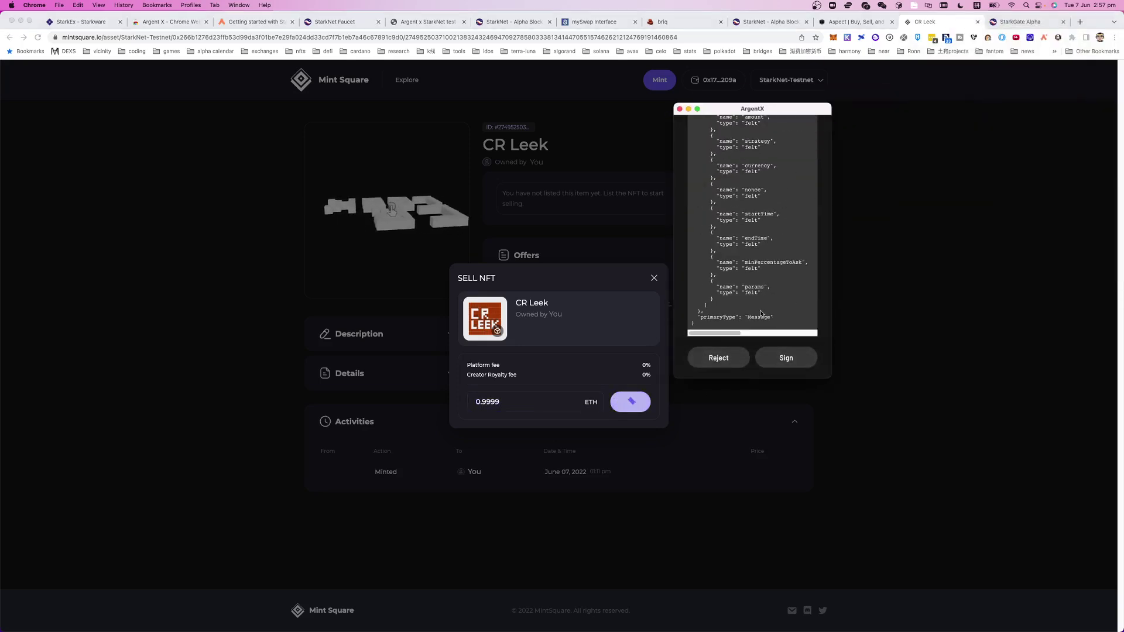
click(786, 360)
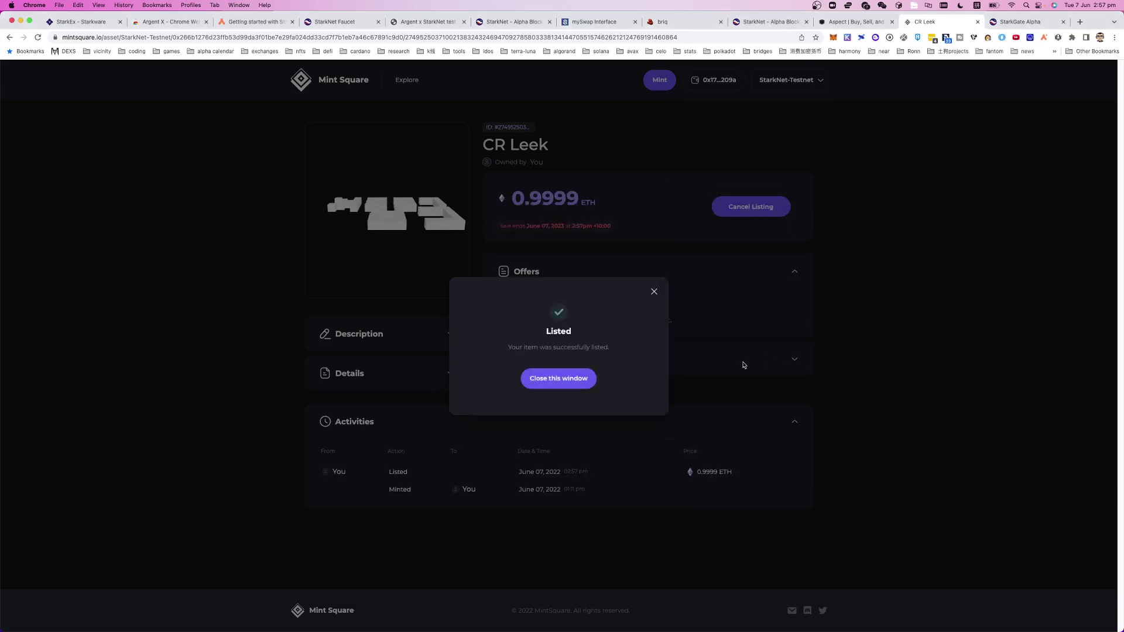
click(547, 380)
Examine the CR Leek 3D model from the front and look through the Mint Square home page.
drag(385, 210, 424, 293)
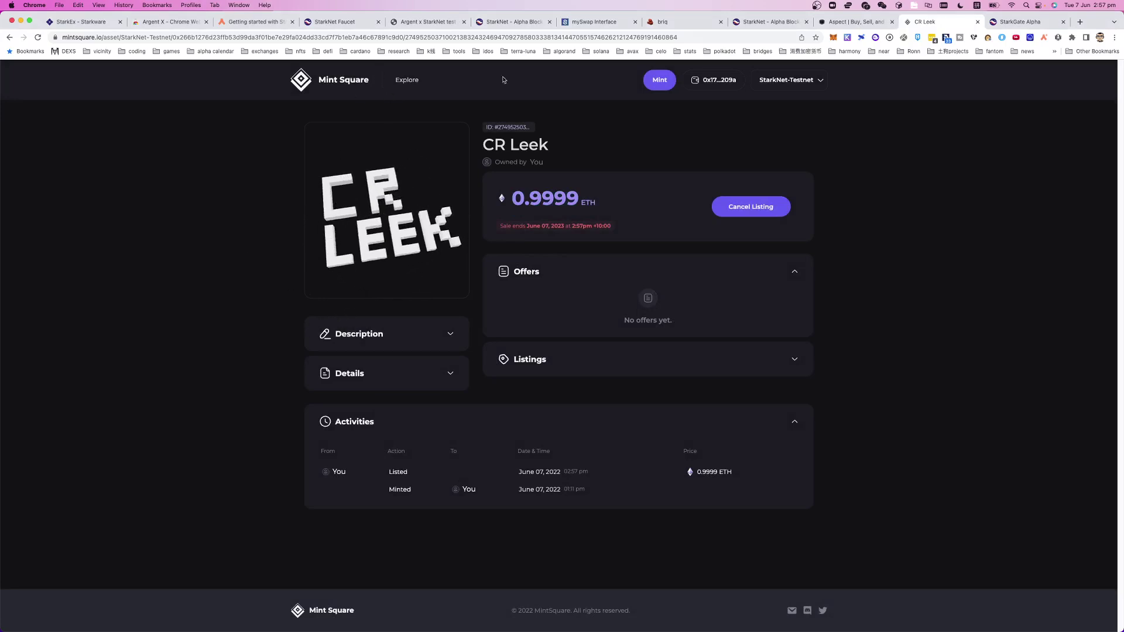
click(328, 78)
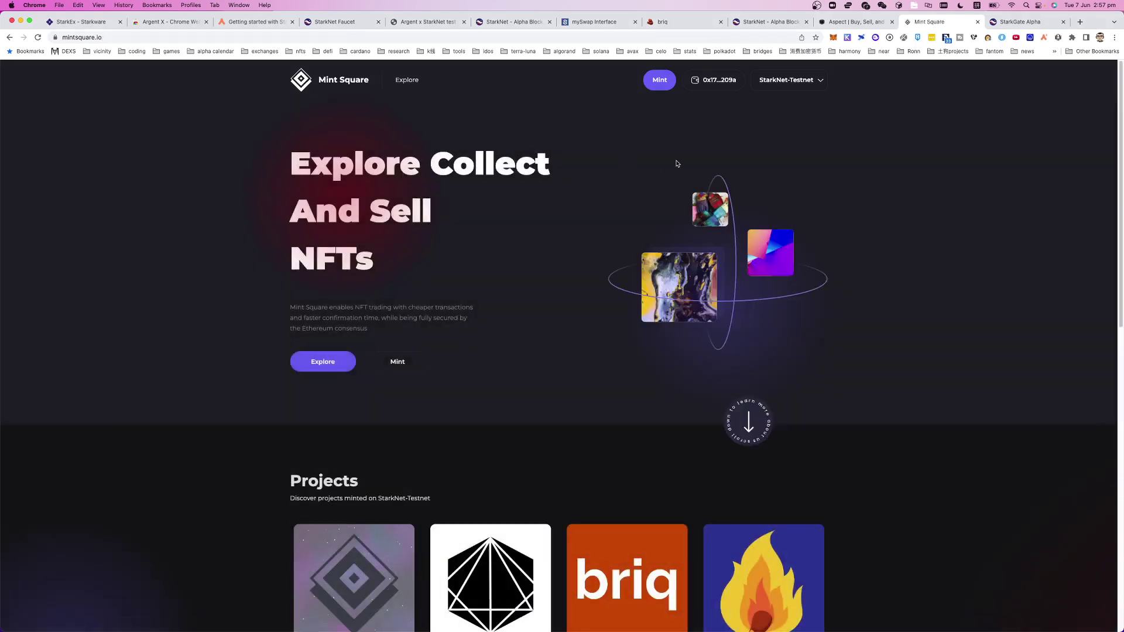
scroll(667, 170, down, 6)
scroll(673, 164, up, 6)
Switch to Aspect, open the StarkNet status link, enter the site anyway and connect the Argent X wallet.
click(854, 21)
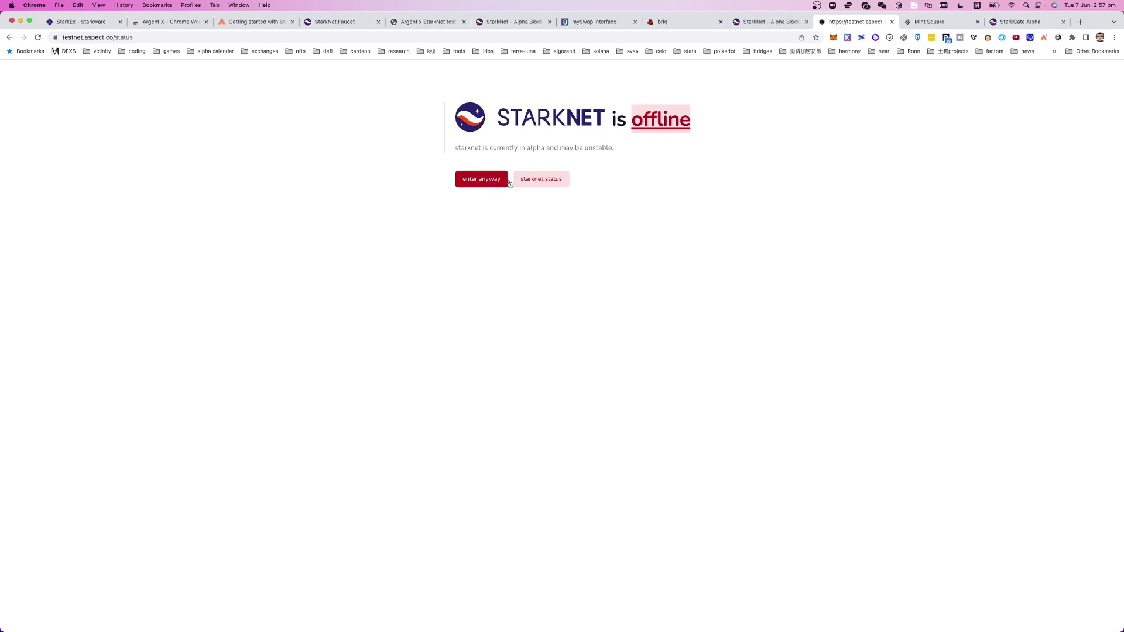
click(535, 181)
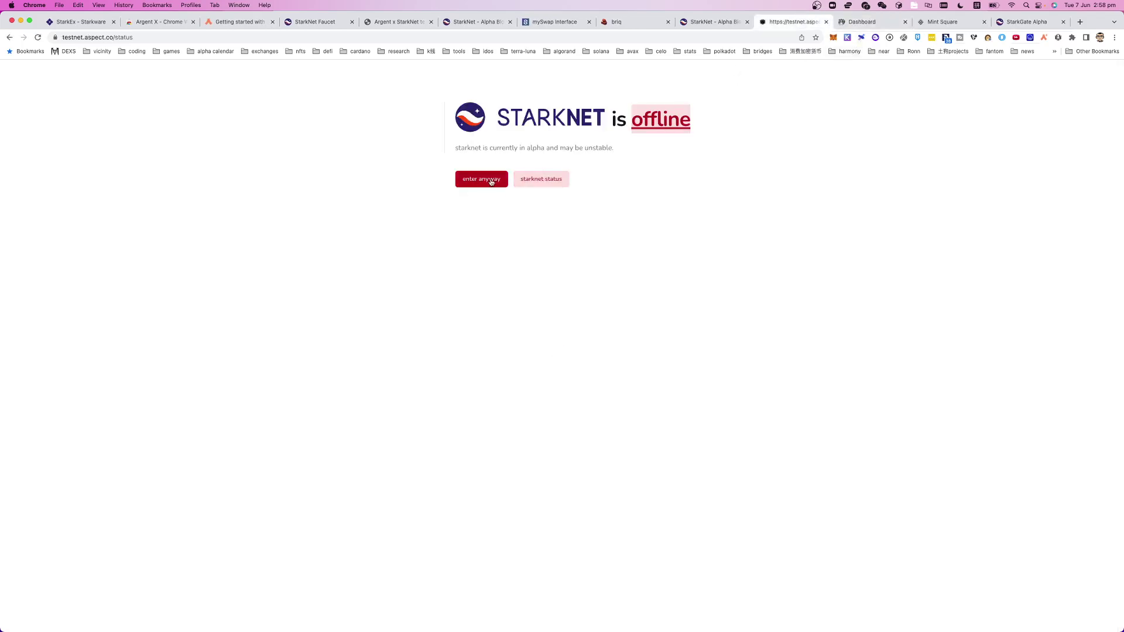
click(490, 179)
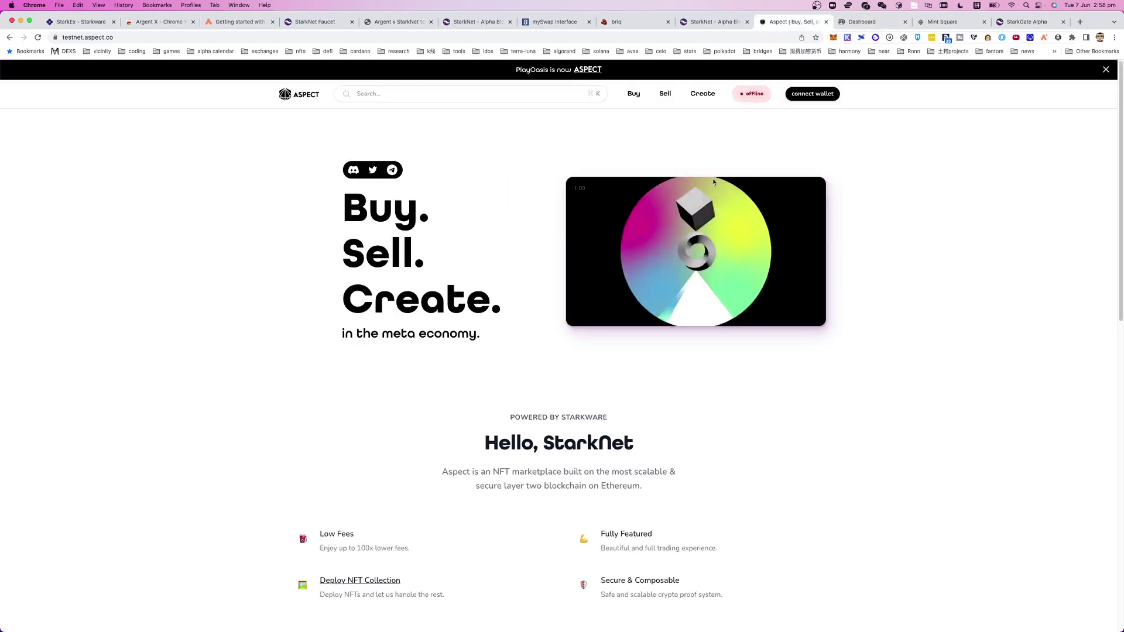
click(807, 96)
click(576, 341)
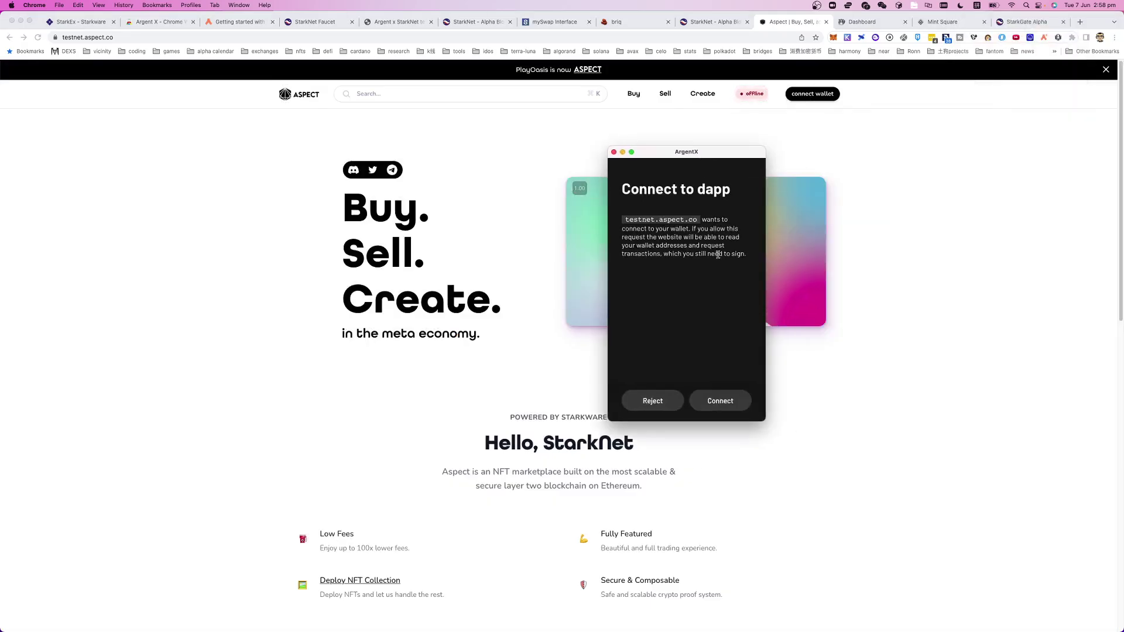
click(722, 401)
Look through the Aspect home page, including its features, quote and Squad sections.
scroll(705, 392, down, 3)
scroll(706, 392, down, 8)
scroll(705, 392, down, 2)
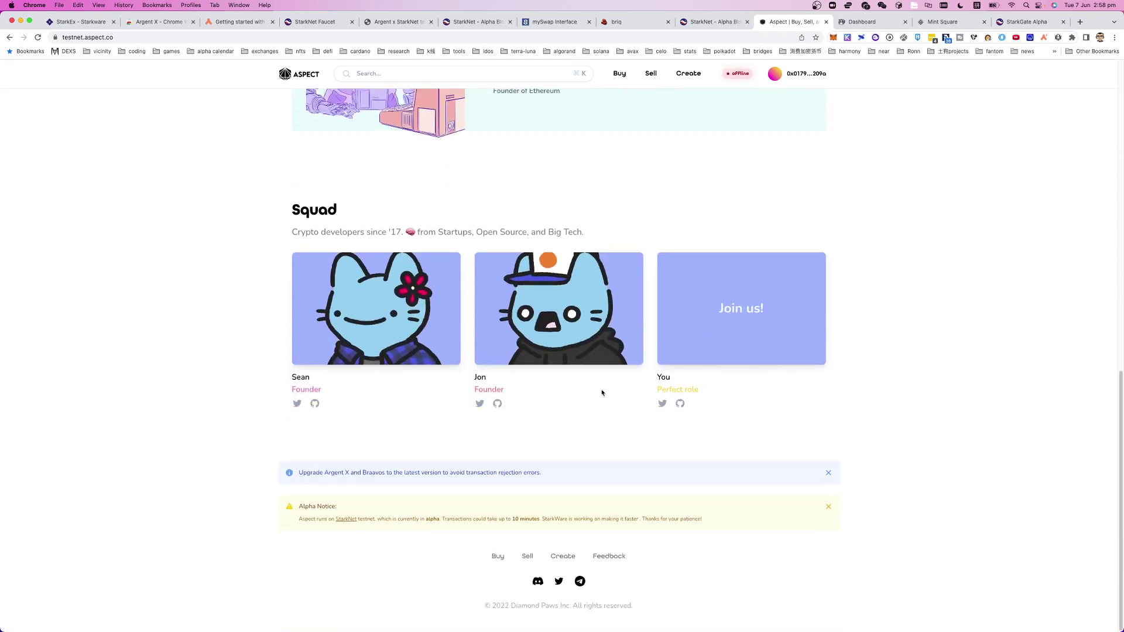
scroll(660, 431, up, 13)
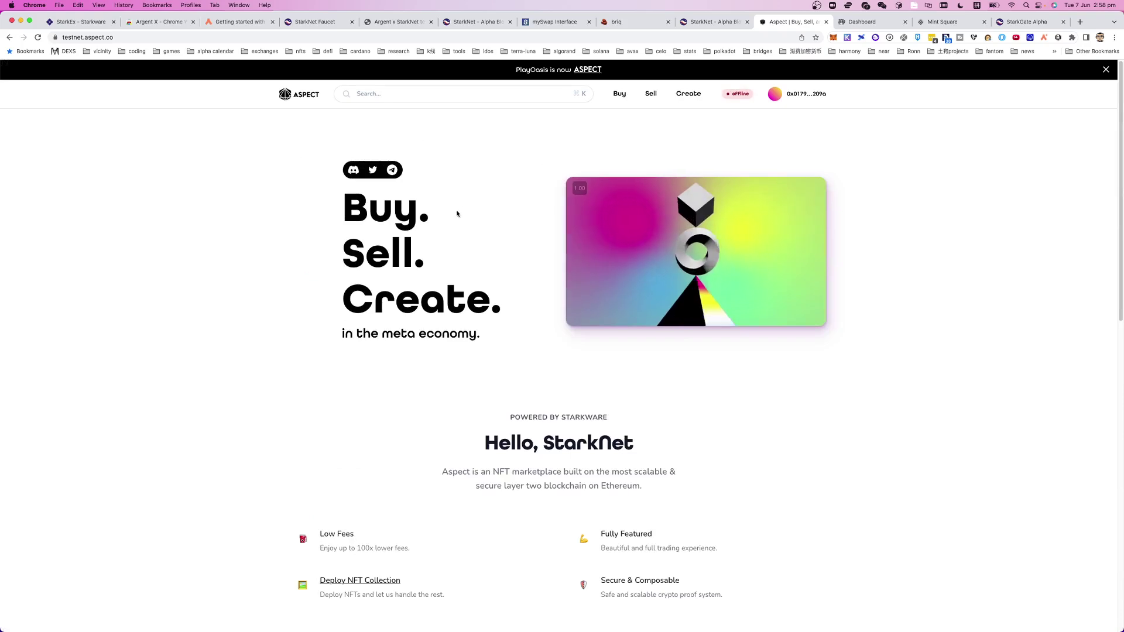
scroll(557, 254, down, 7)
scroll(558, 256, up, 4)
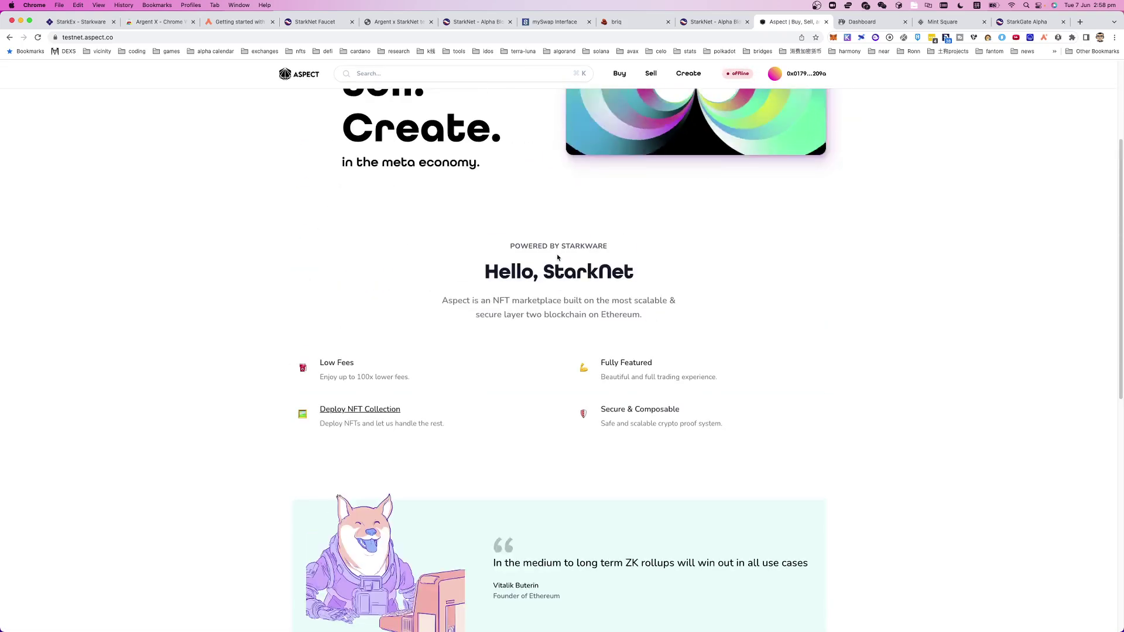
scroll(588, 289, down, 4)
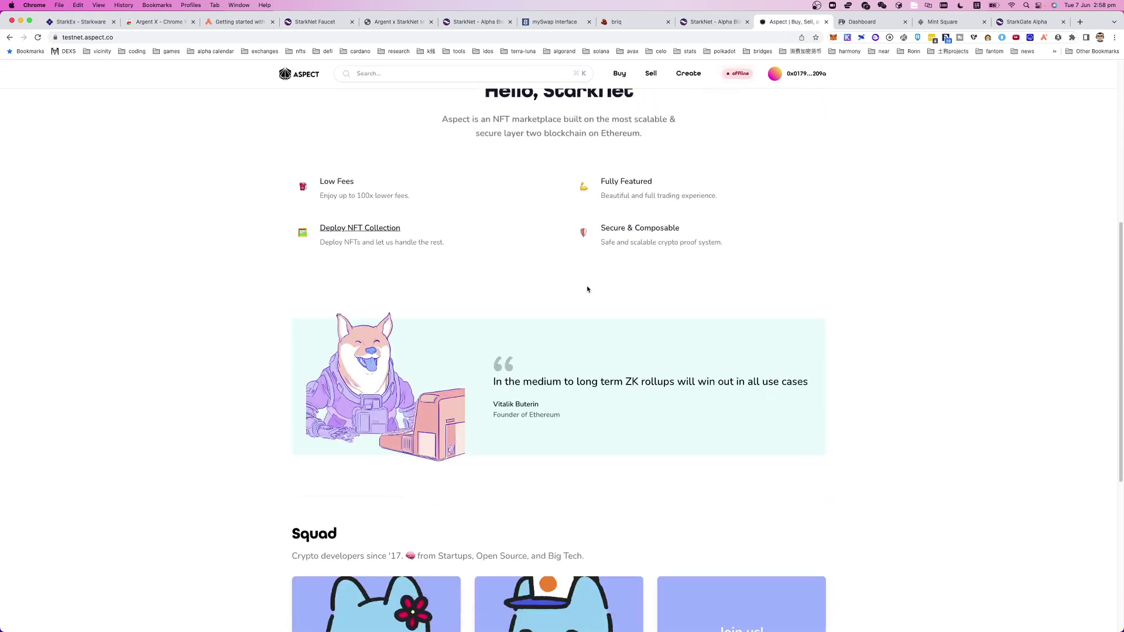
scroll(670, 306, down, 4)
scroll(671, 307, up, 10)
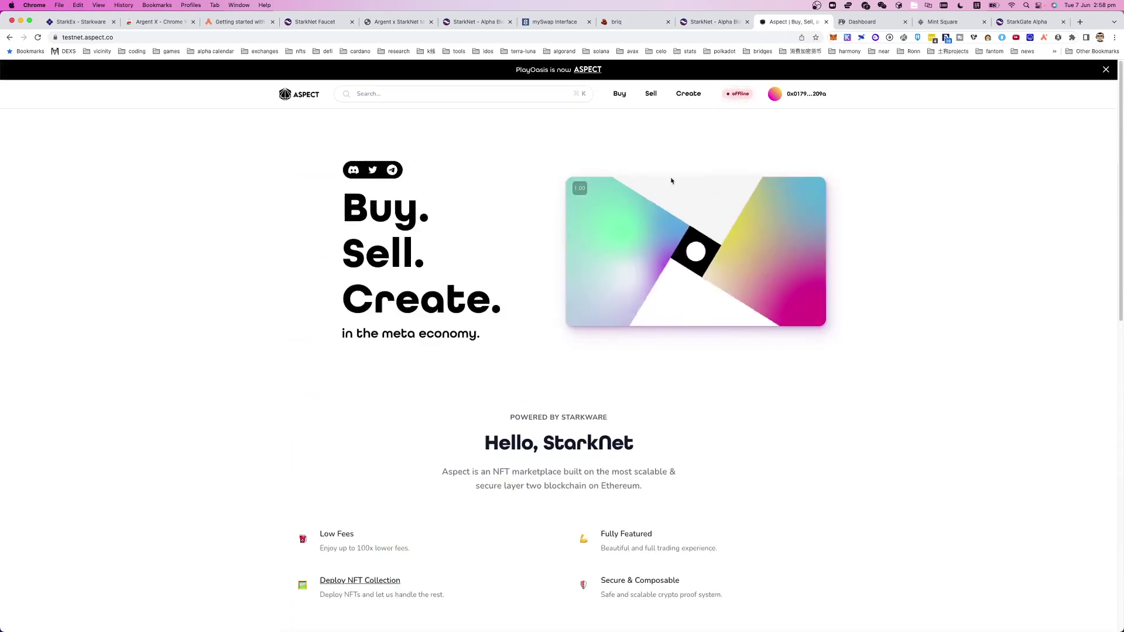
Check the StarkNet System Status dashboard linked from Aspect and return to the Aspect home page.
click(748, 95)
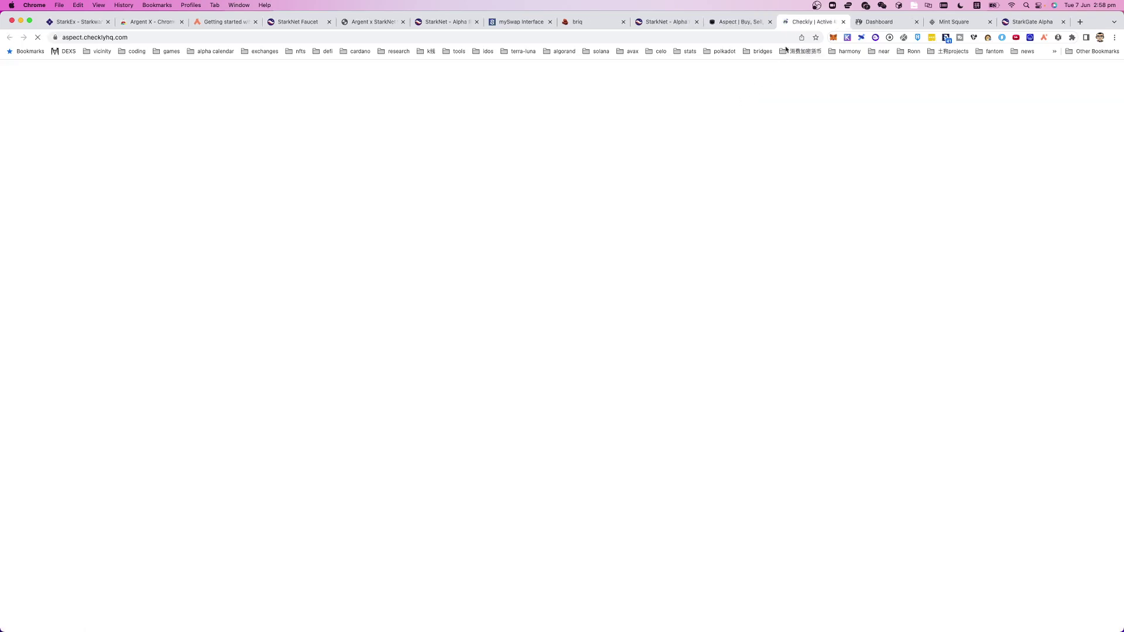
click(843, 22)
click(819, 24)
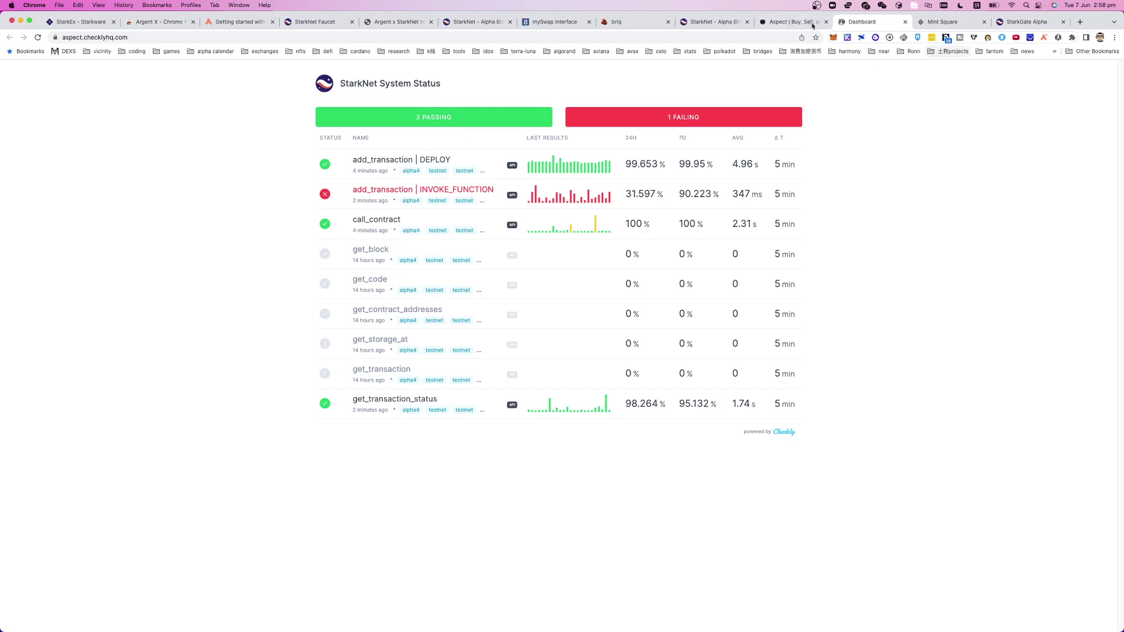
click(790, 21)
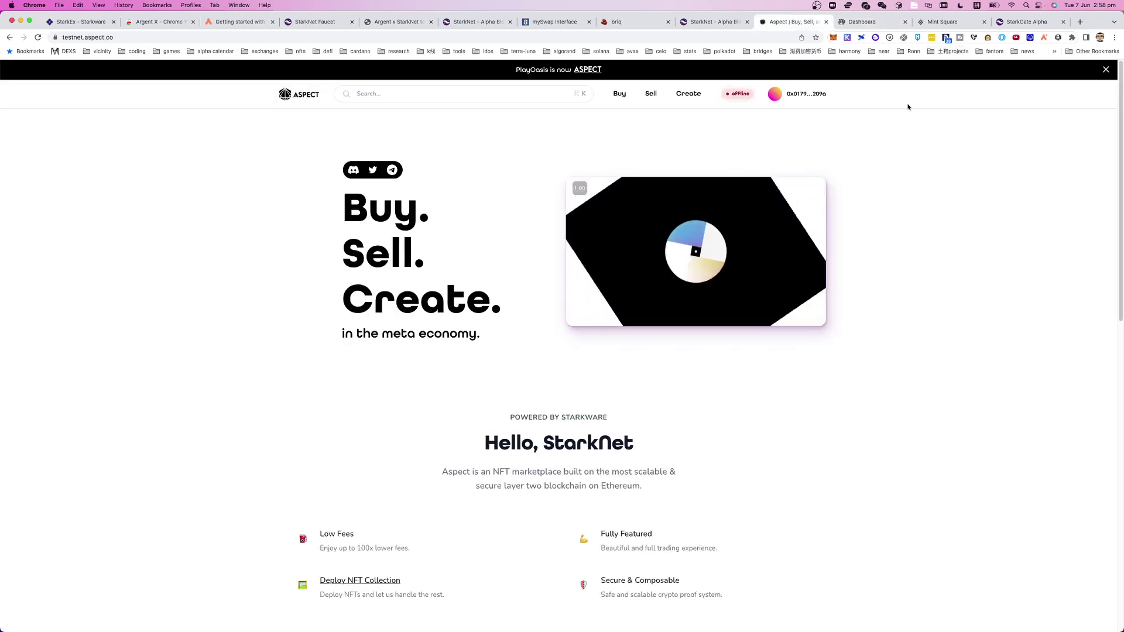
View the wallet's collected NFTs in the Mint Square profile and open the StarkGate home page.
click(939, 23)
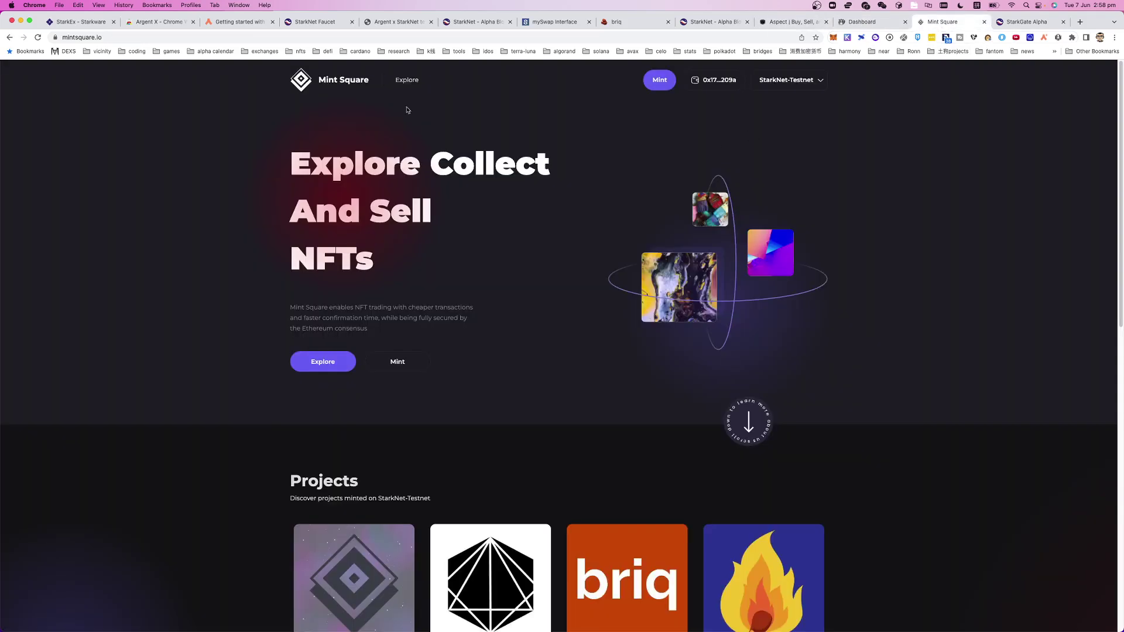
click(710, 80)
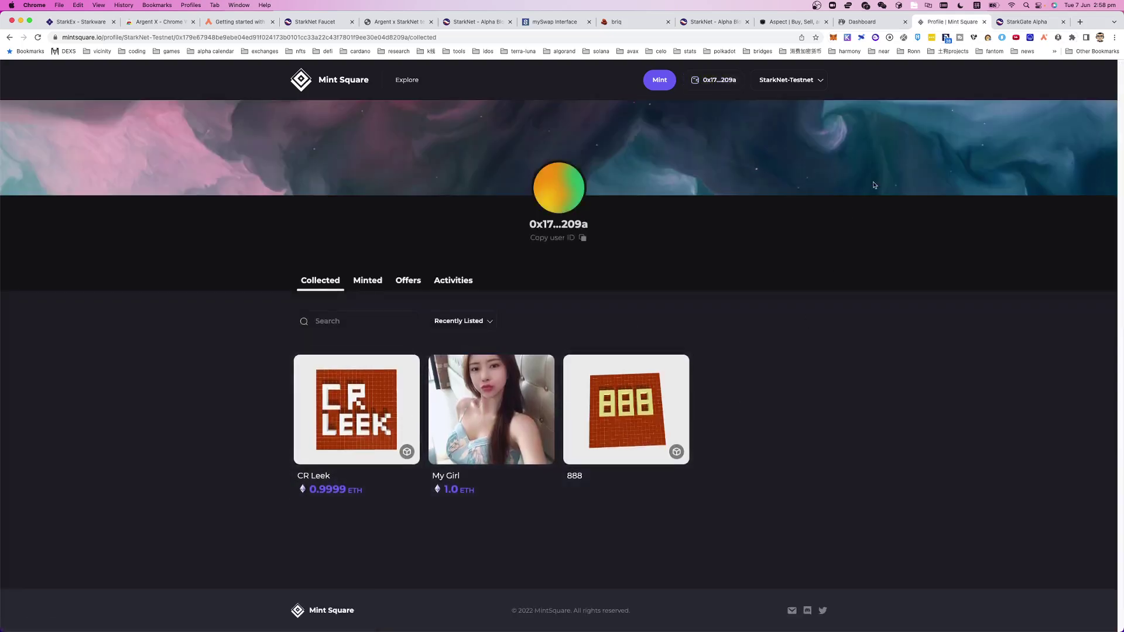
click(1028, 22)
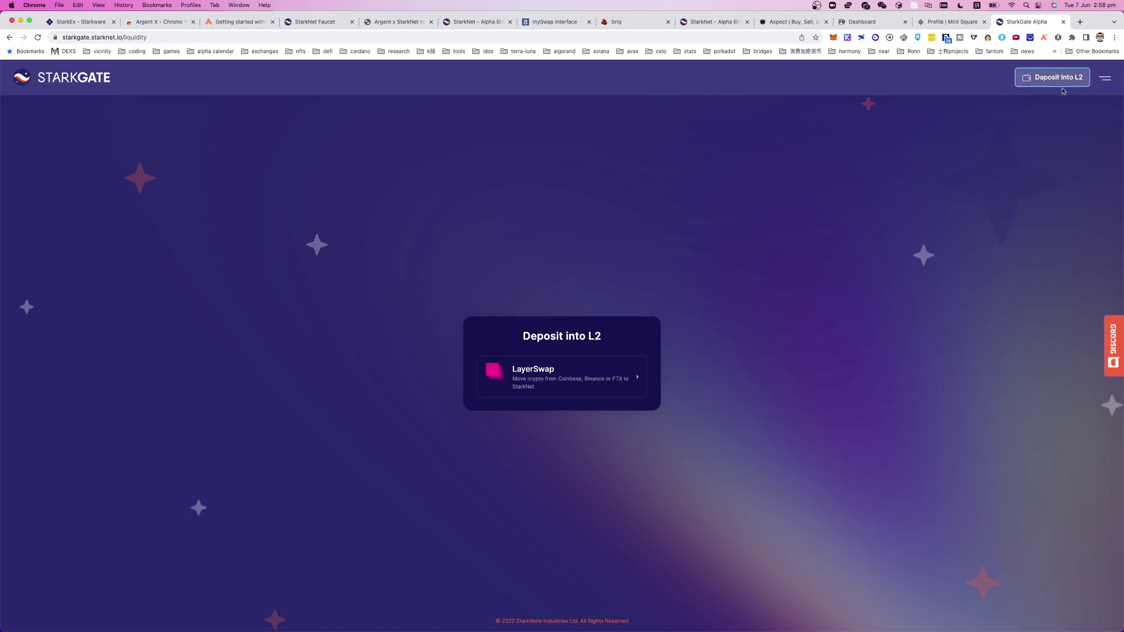
click(39, 81)
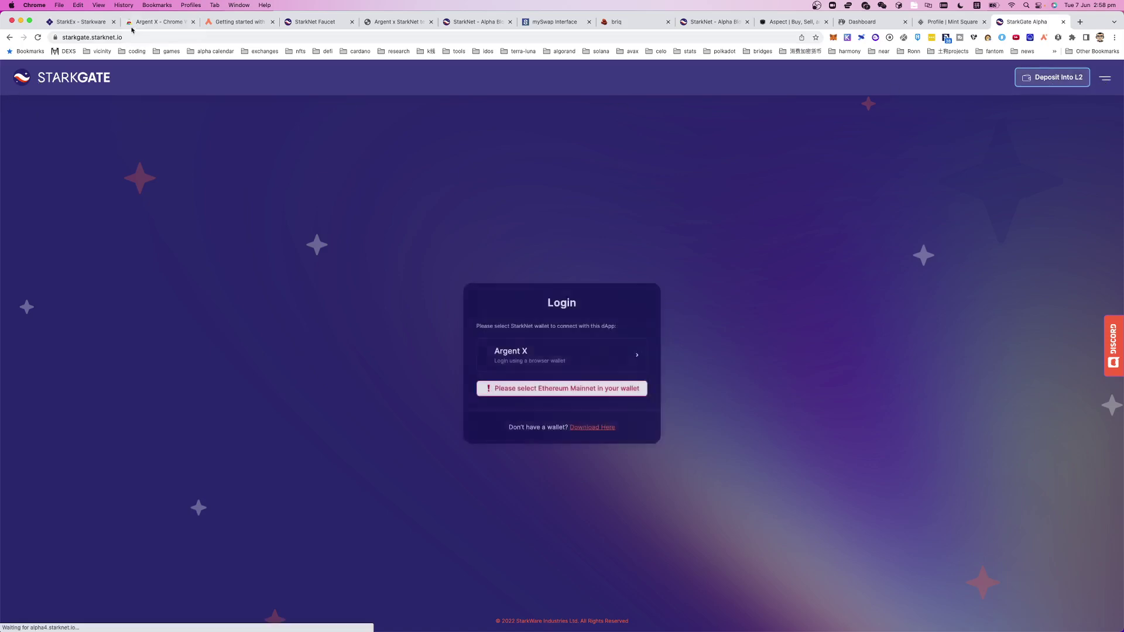
Try to log in to StarkGate with the Argent X wallet.
click(577, 352)
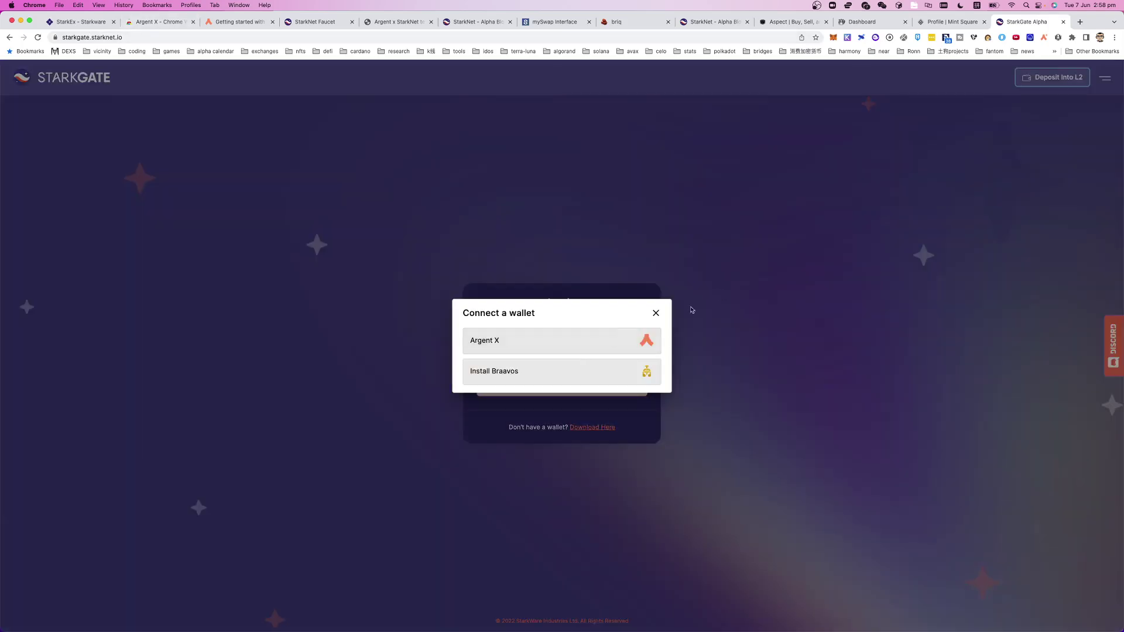
click(618, 337)
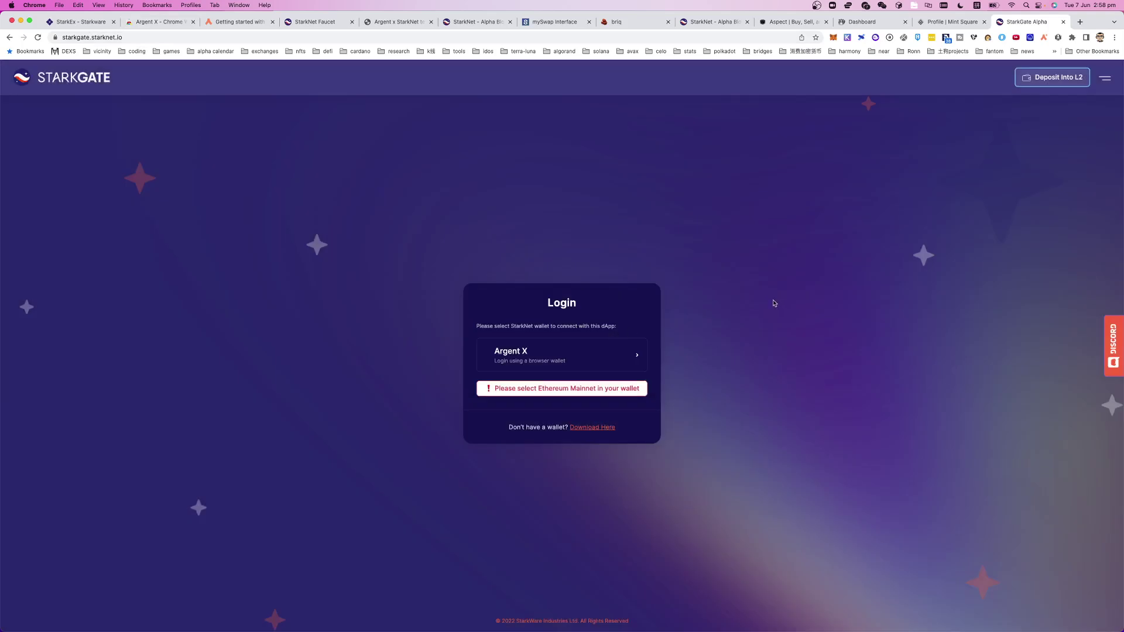
click(561, 360)
click(579, 348)
Switch the Argent X wallet to Ethereum Mainnet, select Account 1 and return to the StarkGate page.
click(1047, 38)
mouse_move(1019, 62)
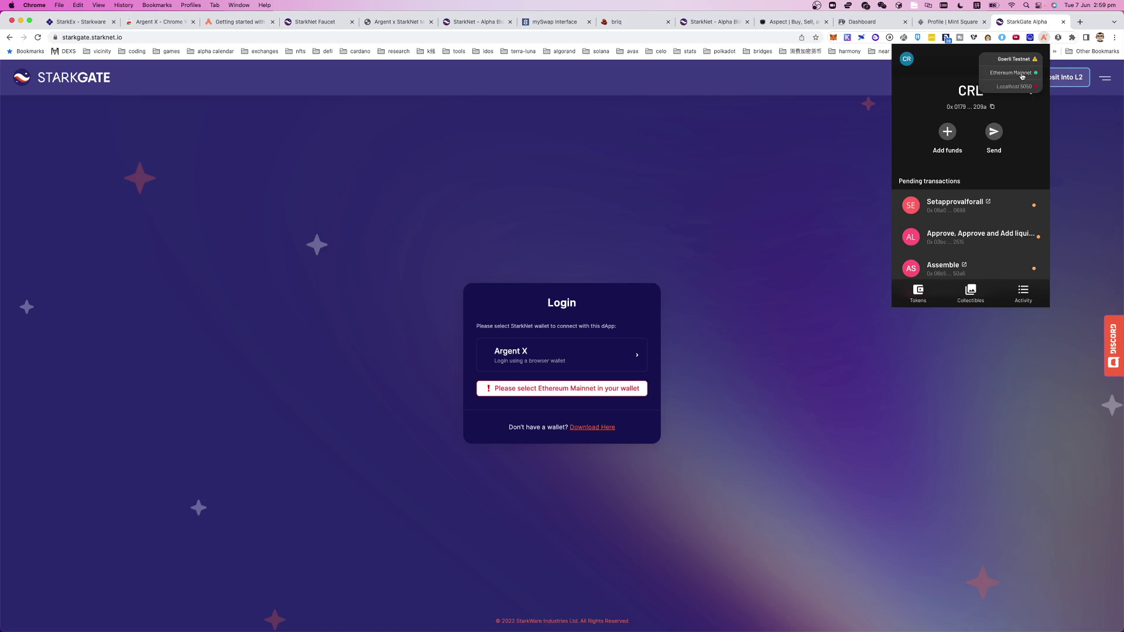
click(1017, 73)
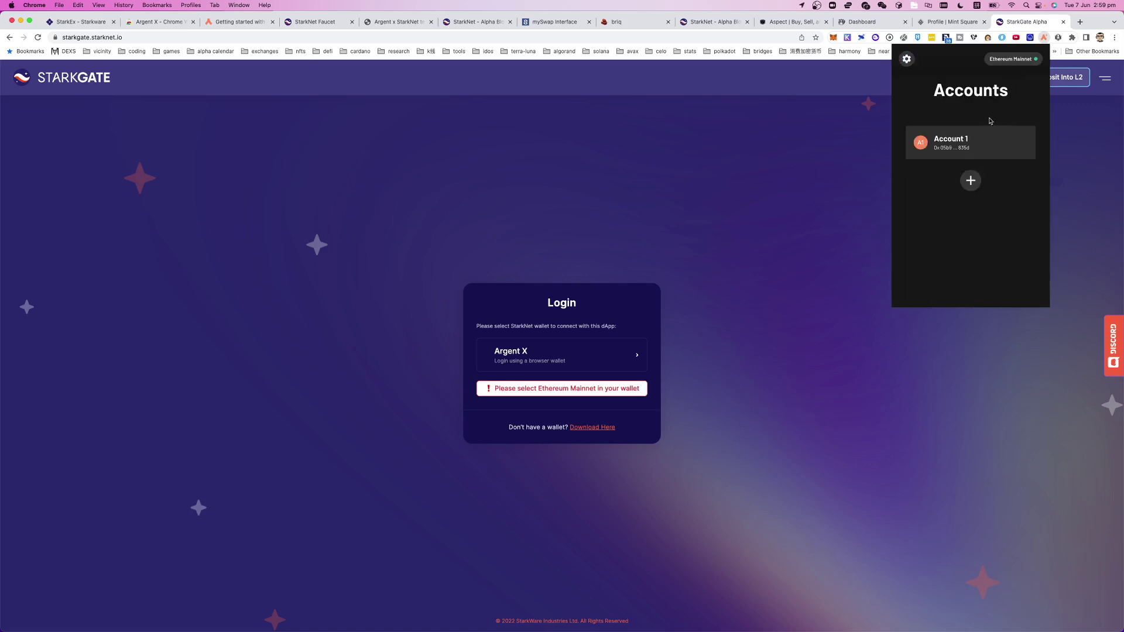
click(984, 143)
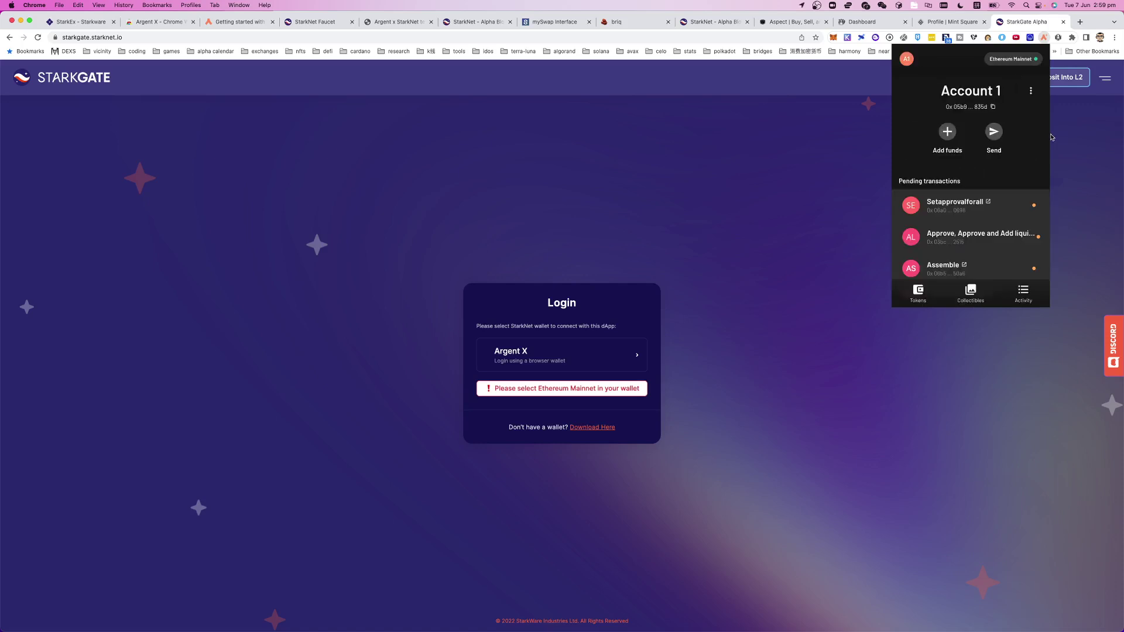
click(785, 230)
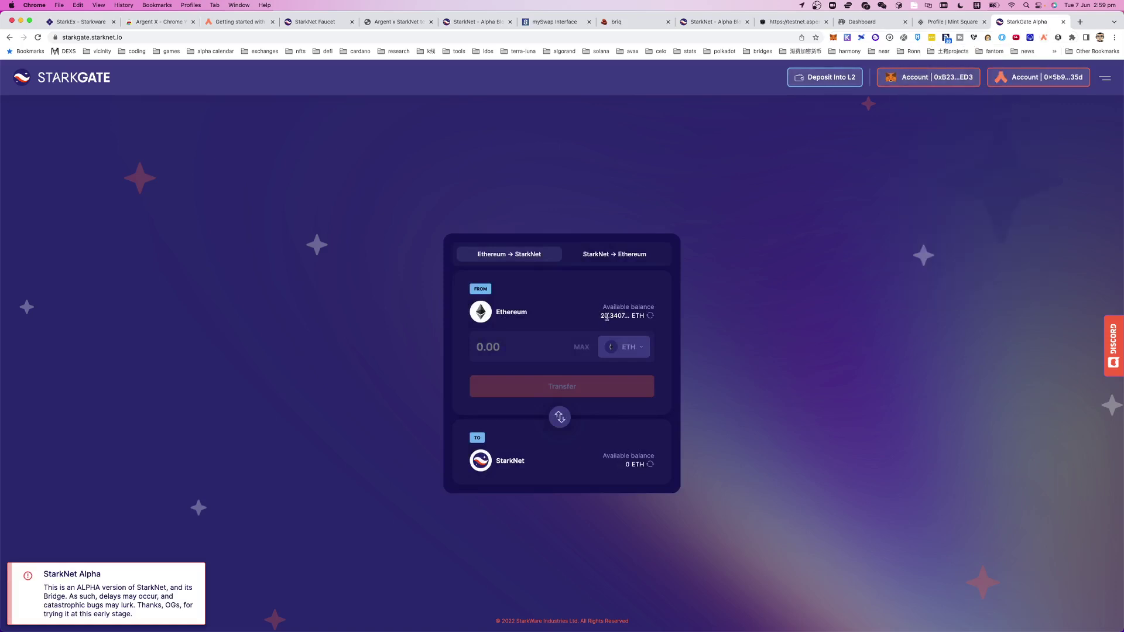
Try to transfer 0.25 ETH from Ethereum to StarkNet, read the limitation error and dismiss it.
click(537, 346)
text(1)
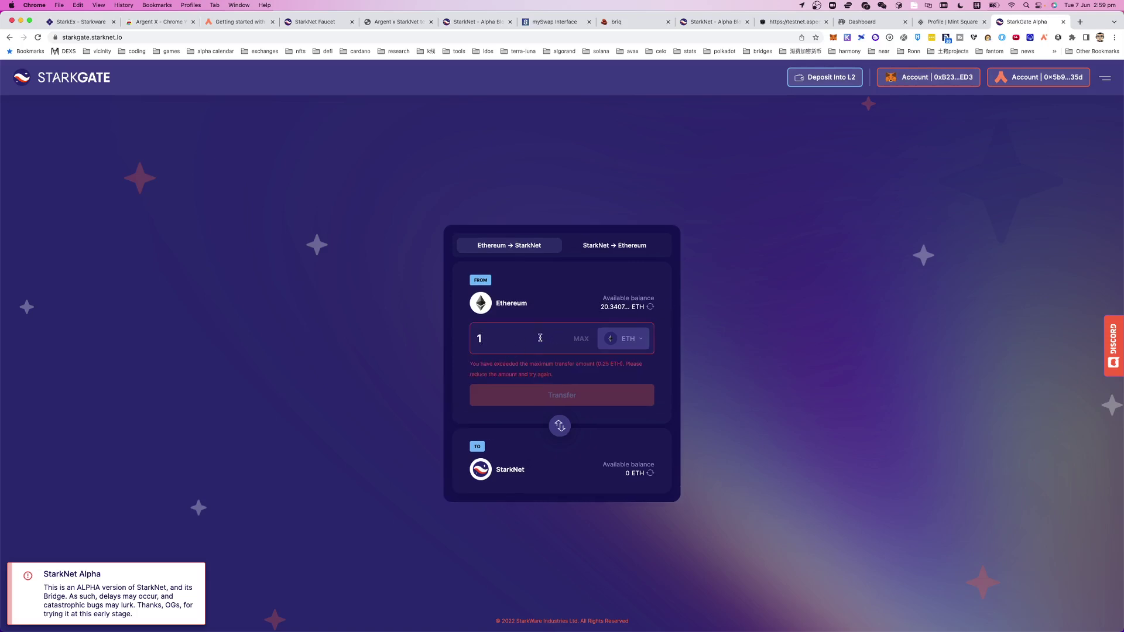
key(BackSpace)
text(0.25)
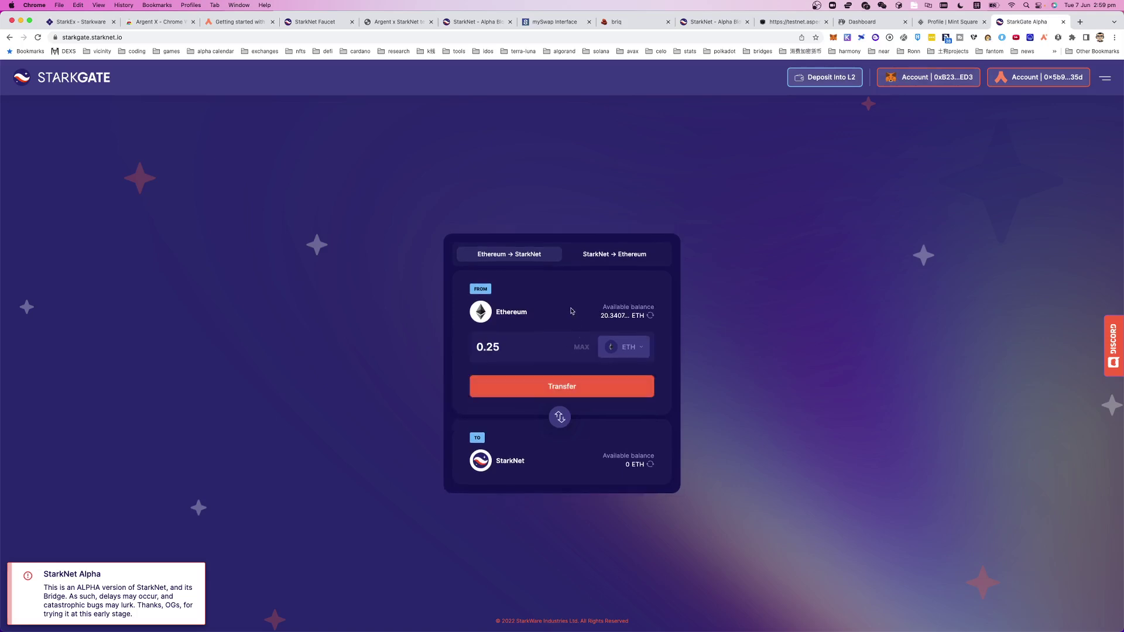
click(580, 396)
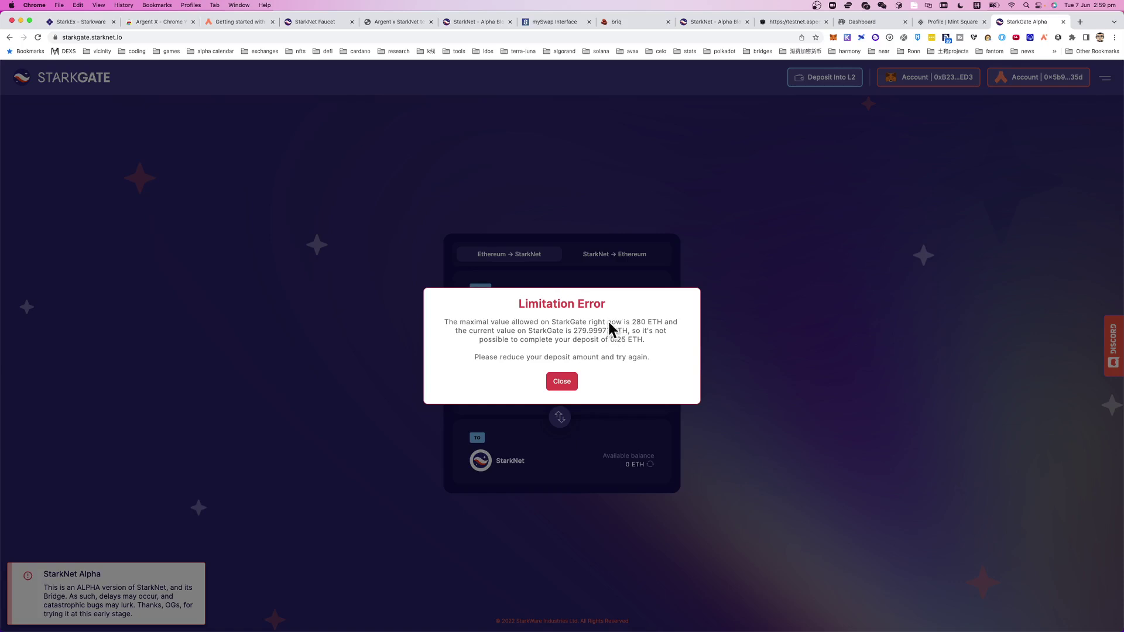
drag(630, 321, 650, 340)
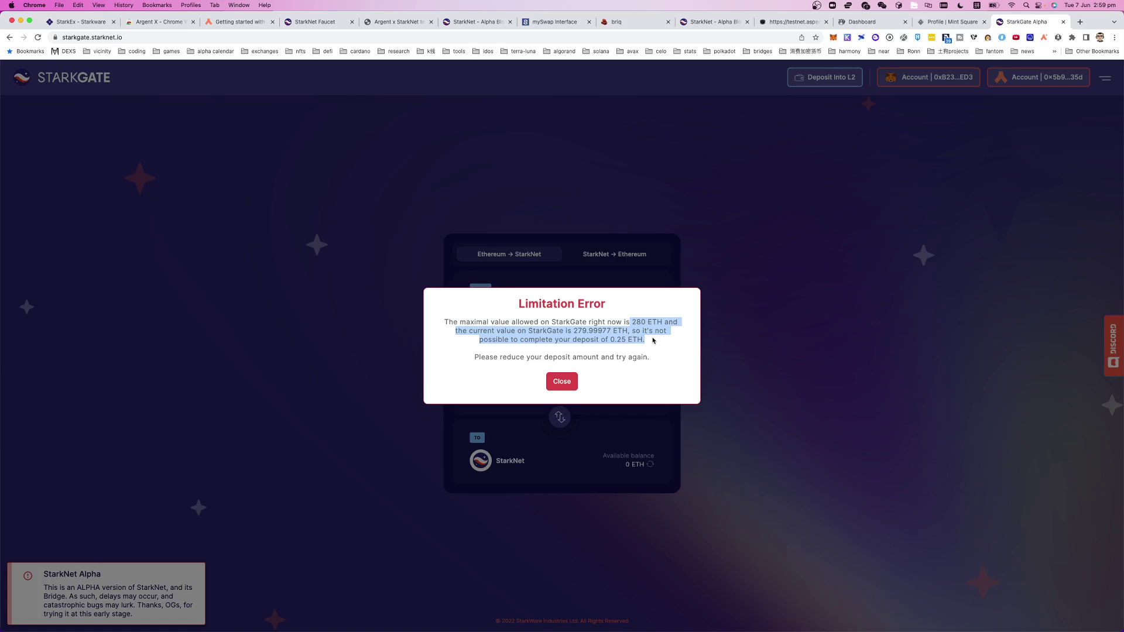
click(654, 342)
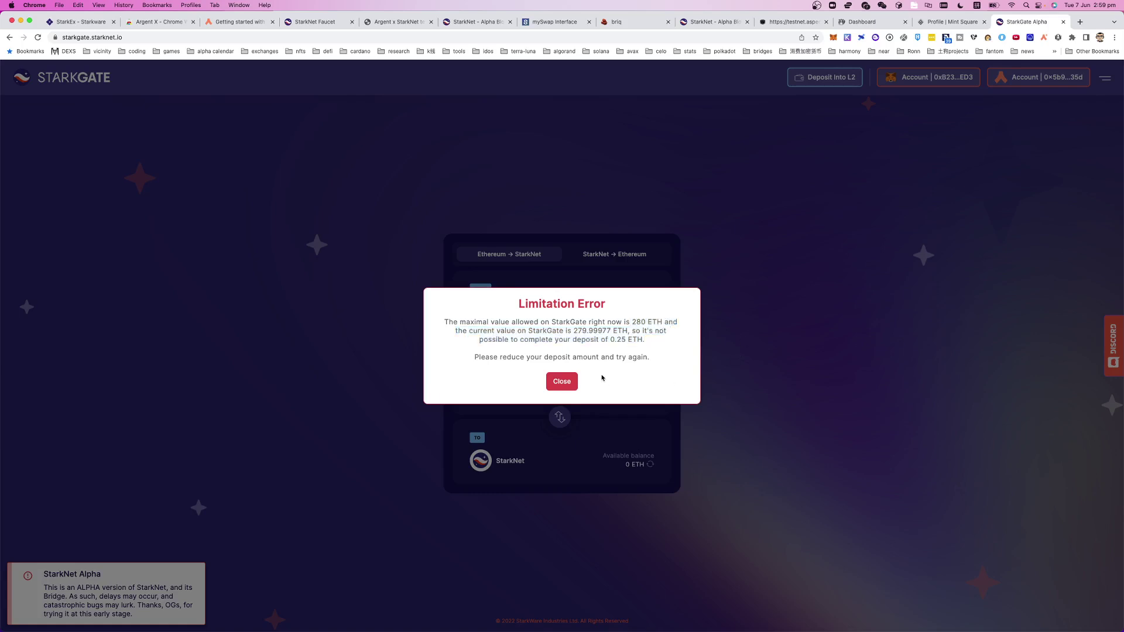
click(568, 384)
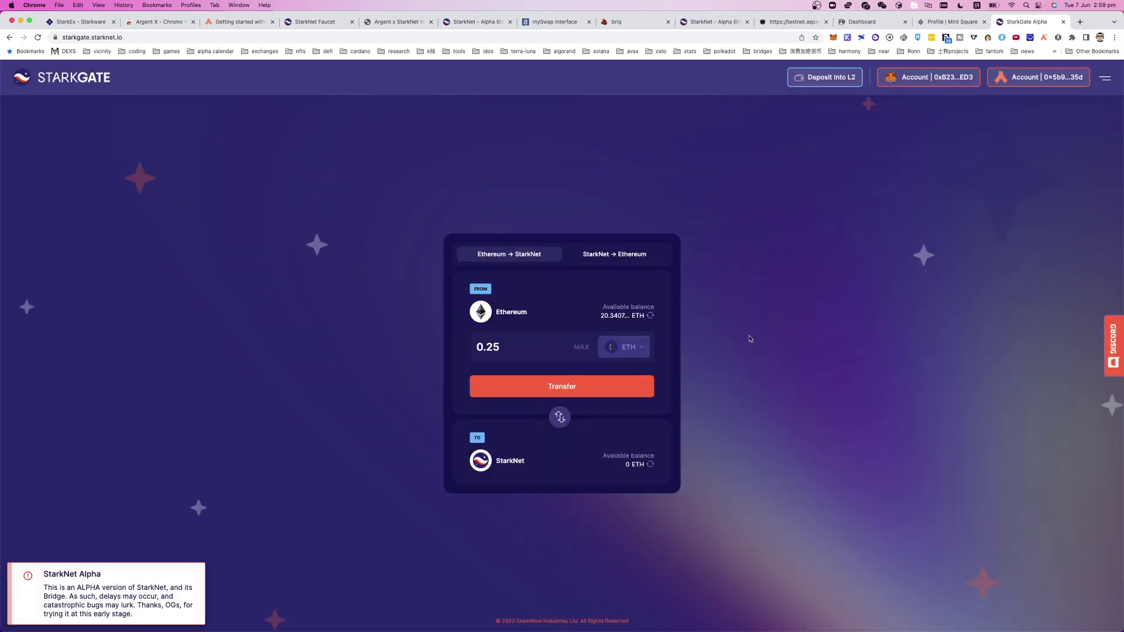
Try a smaller transfer of 0.0023 ETH from Ethereum to StarkNet and dismiss the limitation error.
key(BackSpace)
key(BackSpace)
text(00023)
click(510, 347)
key(BackSpace)
click(611, 390)
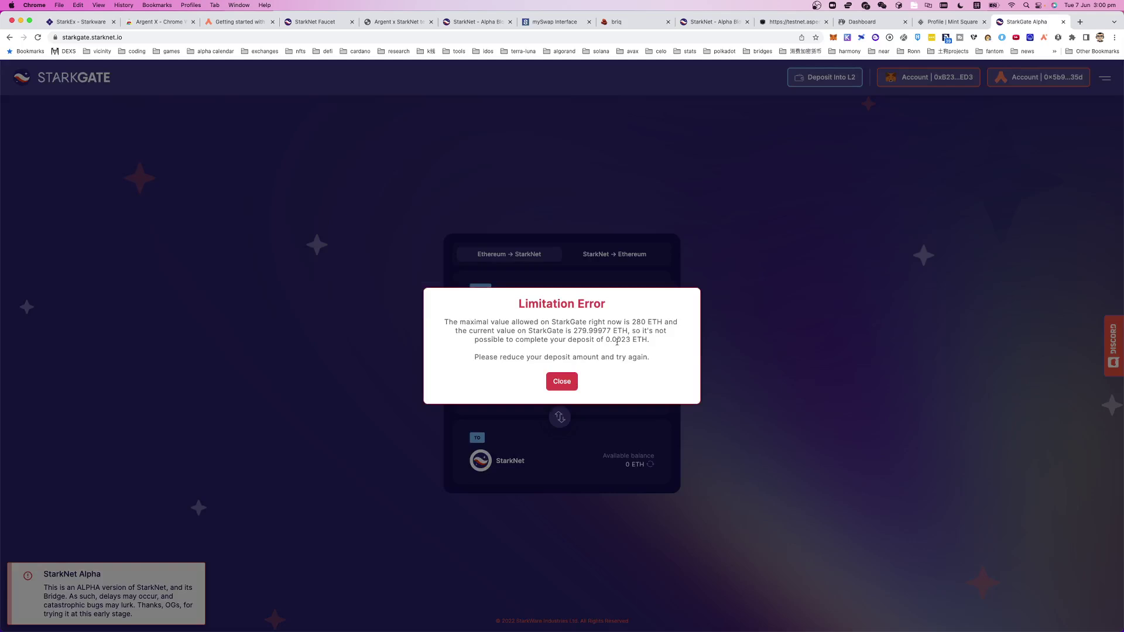
click(562, 381)
Try to transfer 0.00023 ETH from Ethereum to StarkNet and dismiss the limitation error.
text(0.00023)
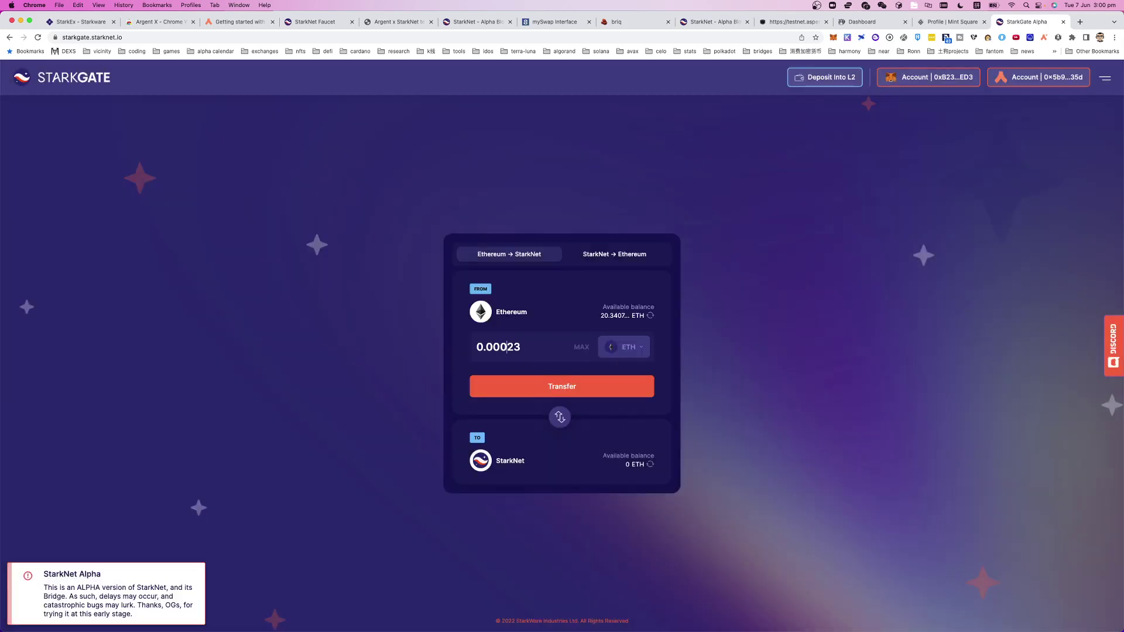
click(617, 390)
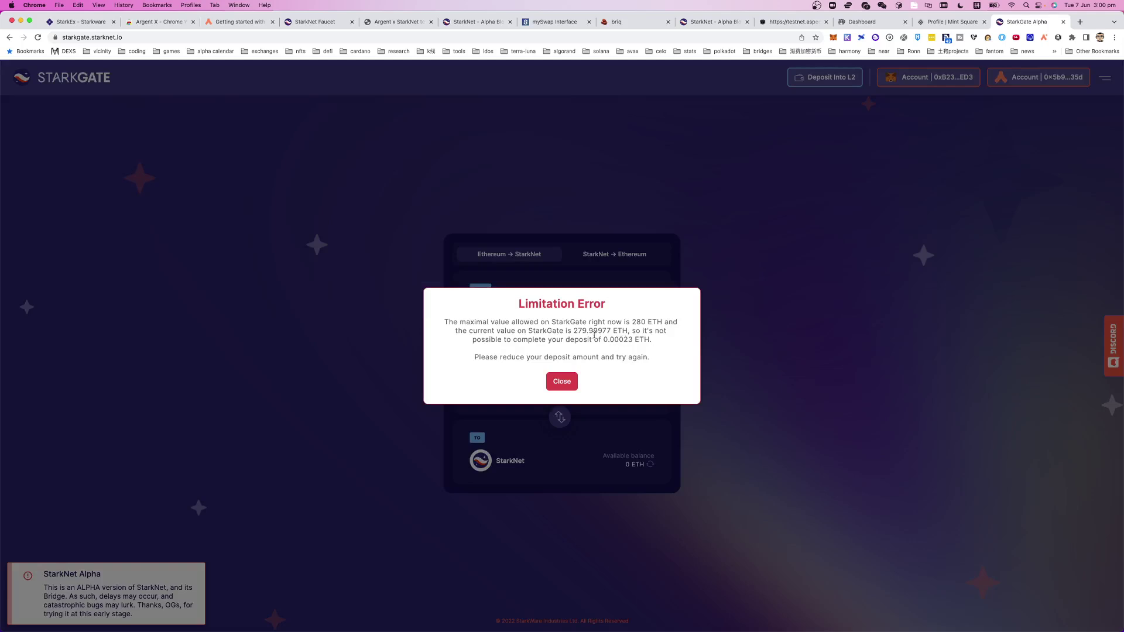
click(568, 390)
Set the transfer amount to 0.00022 ETH and submit the deposit into StarkNet.
key(BackSpace)
text(2)
click(560, 391)
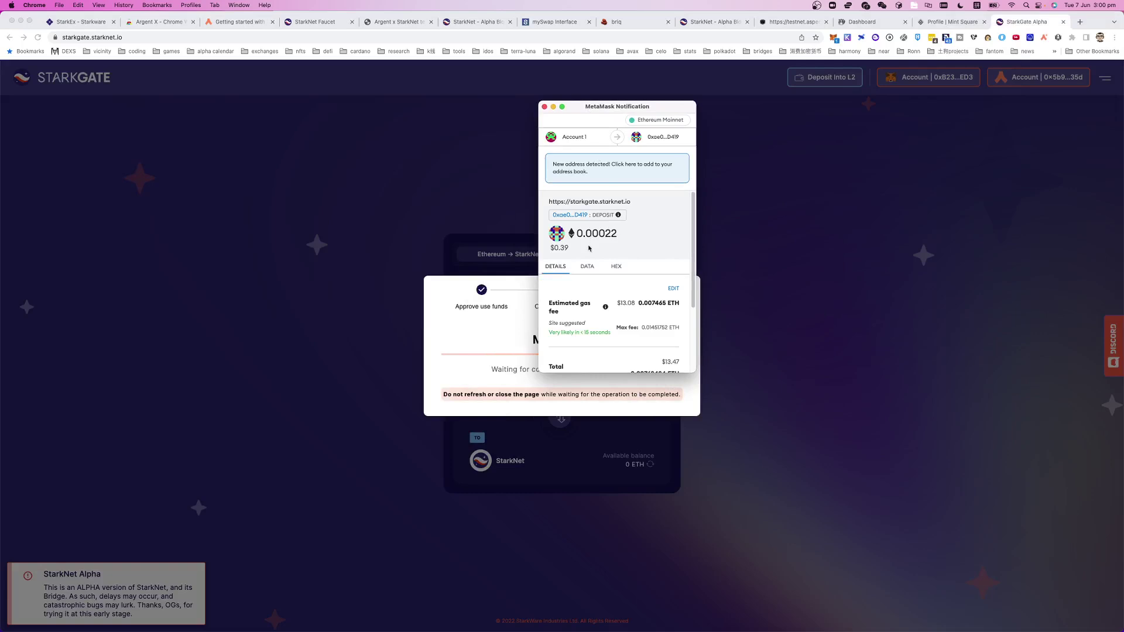
Review the deposit's gas fee and total in MetaMask, and reject the transaction.
scroll(589, 247, down, 5)
scroll(644, 263, up, 3)
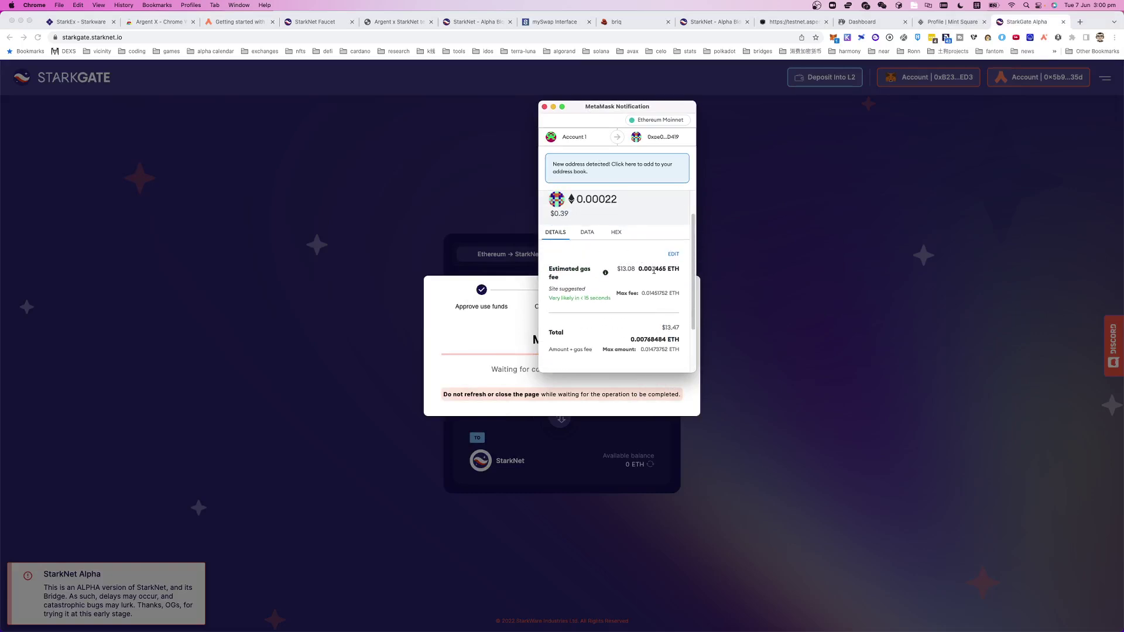
scroll(651, 267, down, 2)
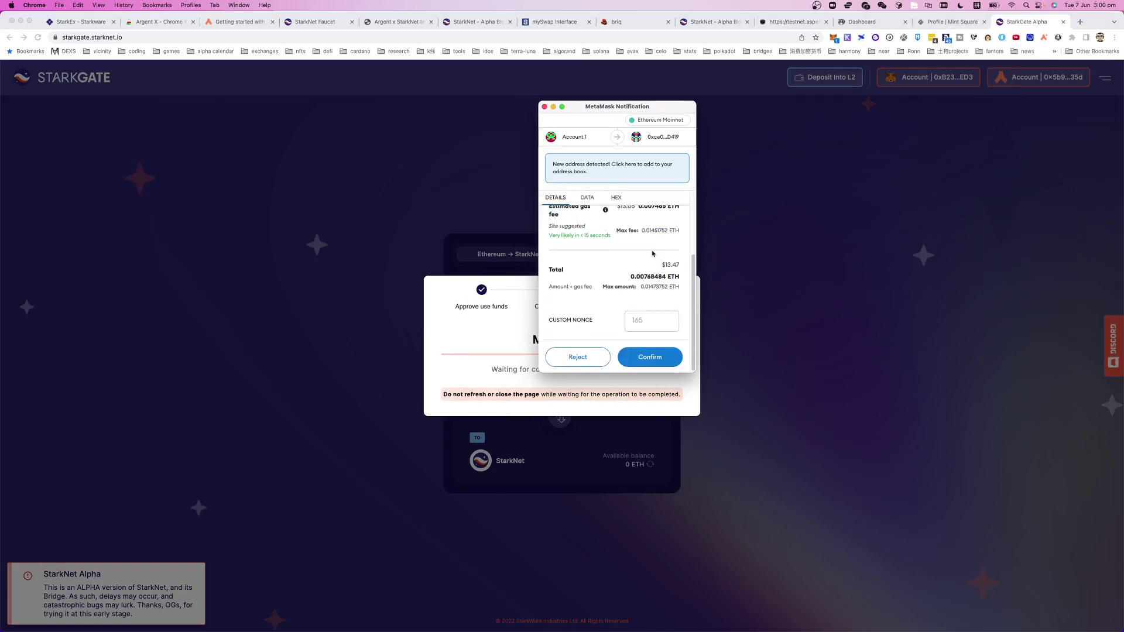
click(578, 356)
click(559, 377)
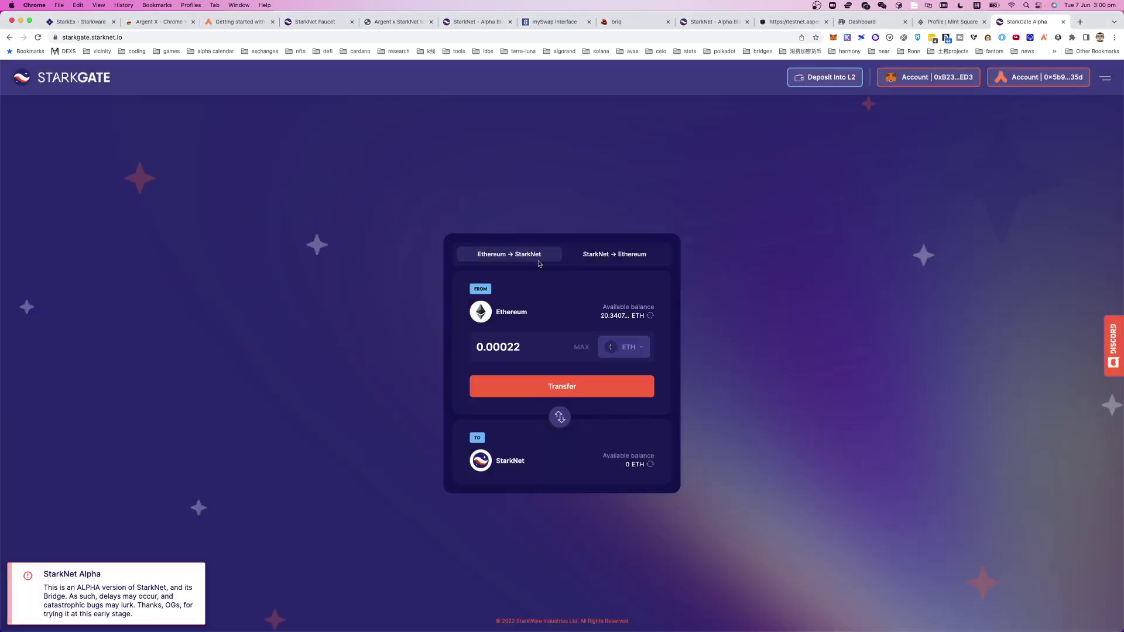
Check the StarkNet to Ethereum withdrawal form and return to the Ethereum to StarkNet direction.
click(609, 264)
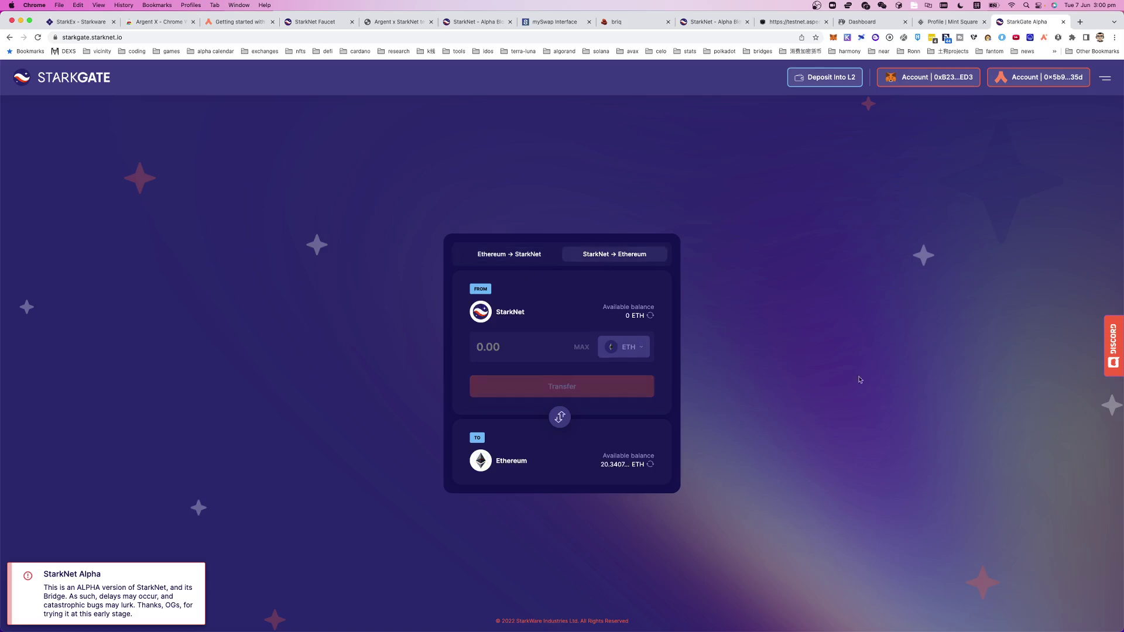
click(497, 257)
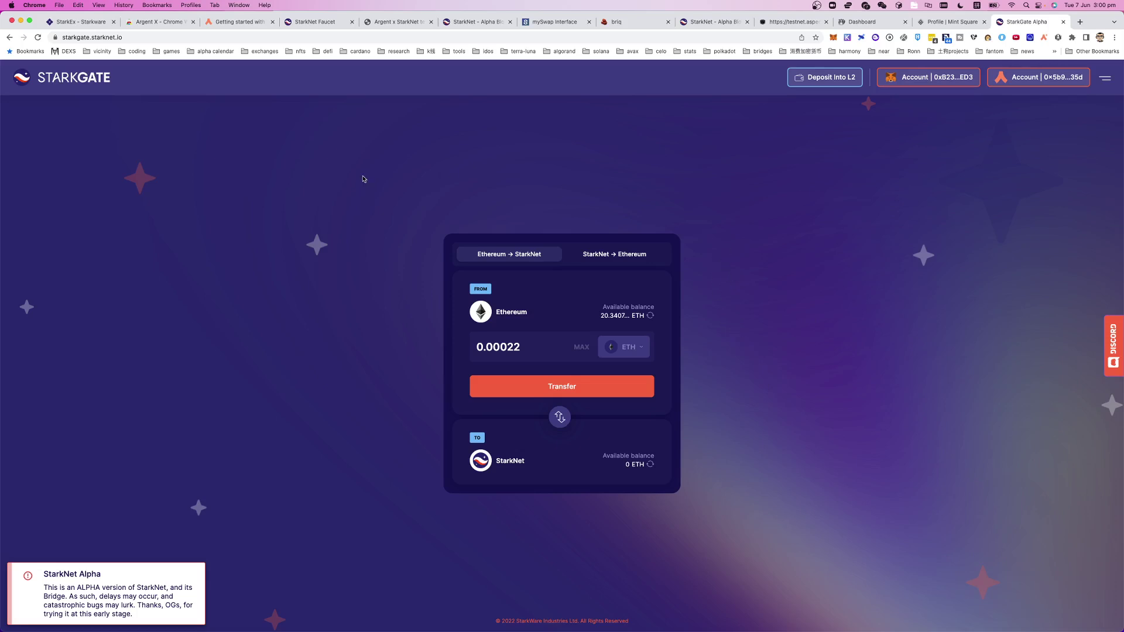
Review the open StarkEx, faucet, Voyager, mySwap and briq pages, and return to the StarkNet Faucet.
click(87, 25)
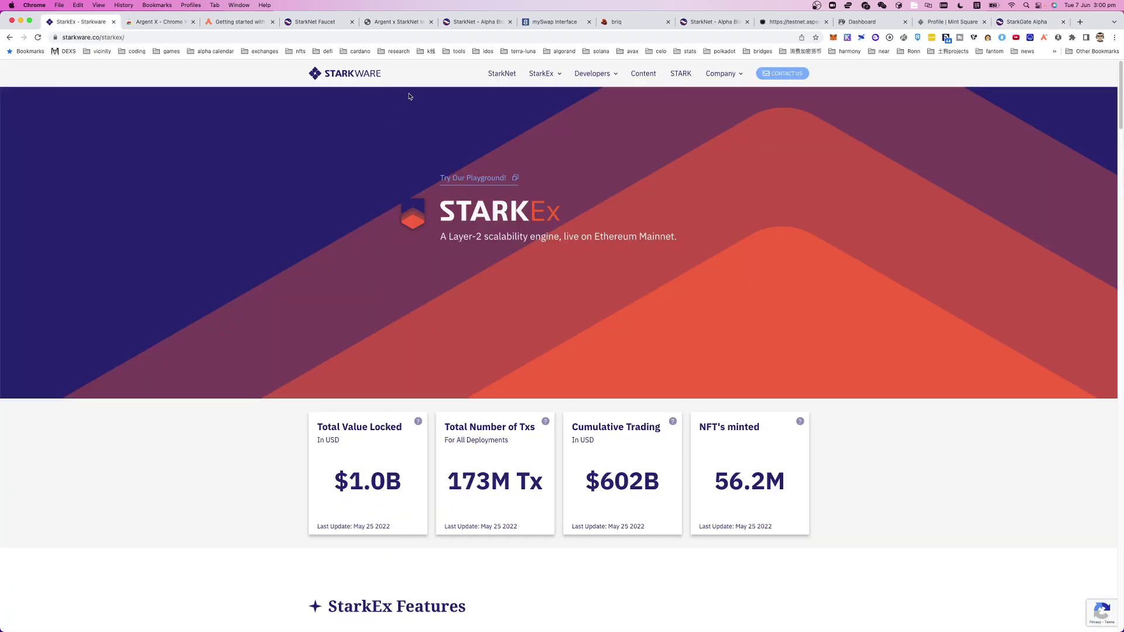
click(304, 22)
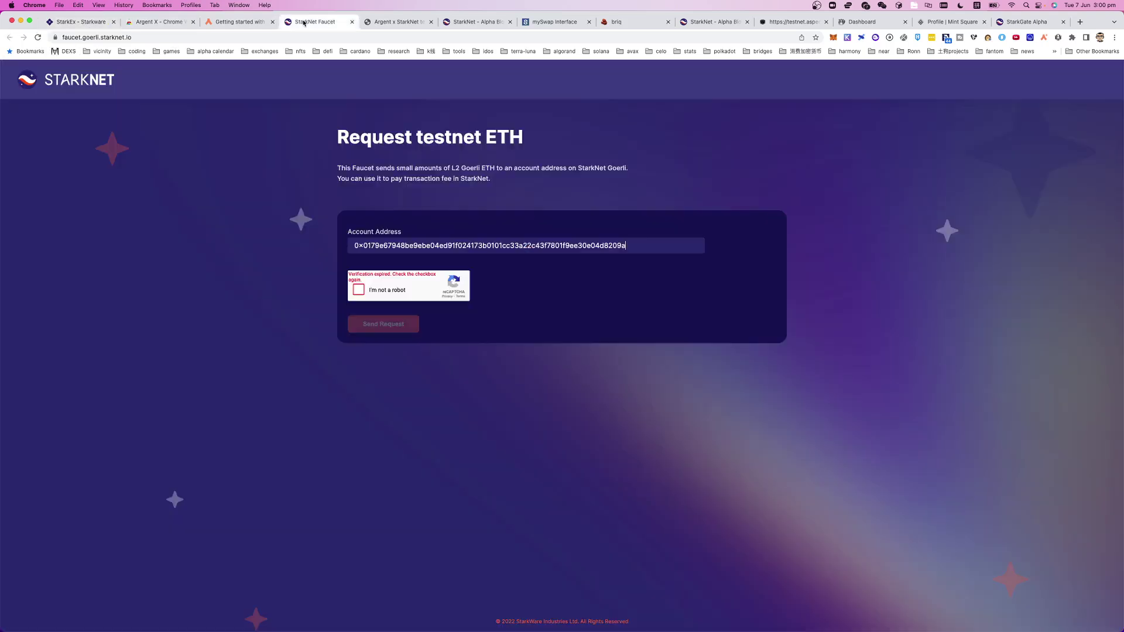
click(129, 37)
right_click(130, 37)
click(394, 23)
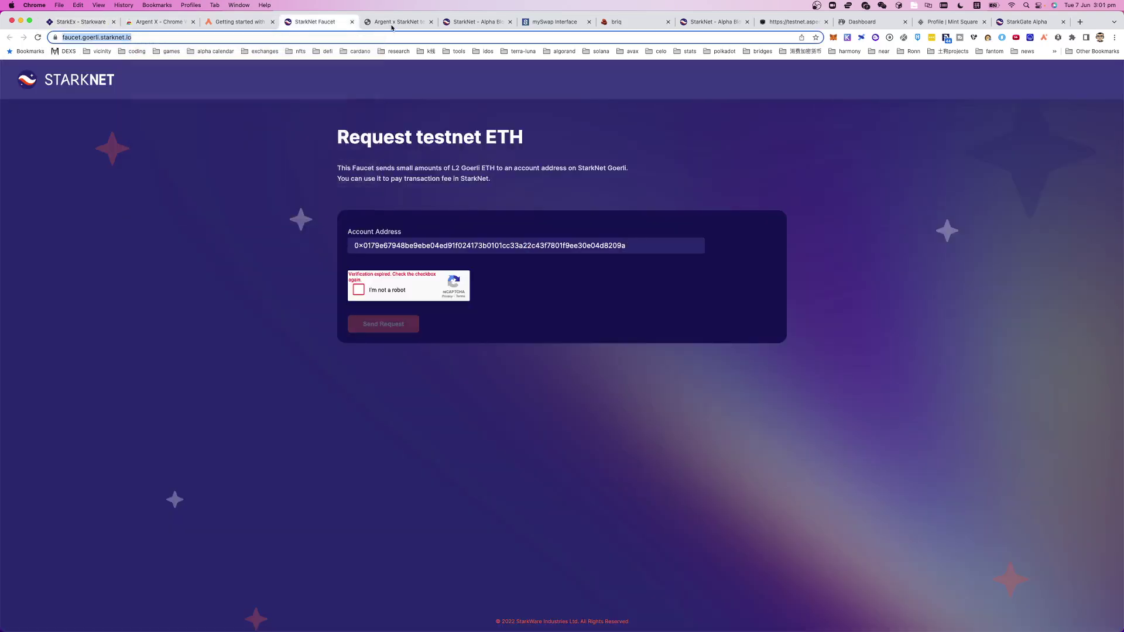
click(394, 23)
click(481, 24)
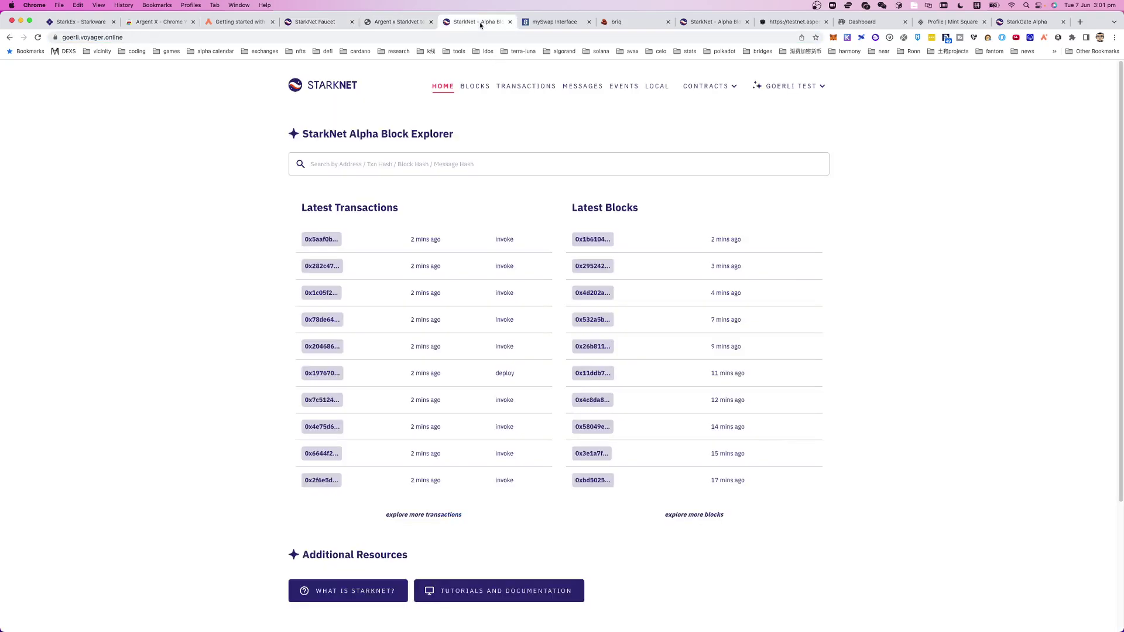
click(542, 23)
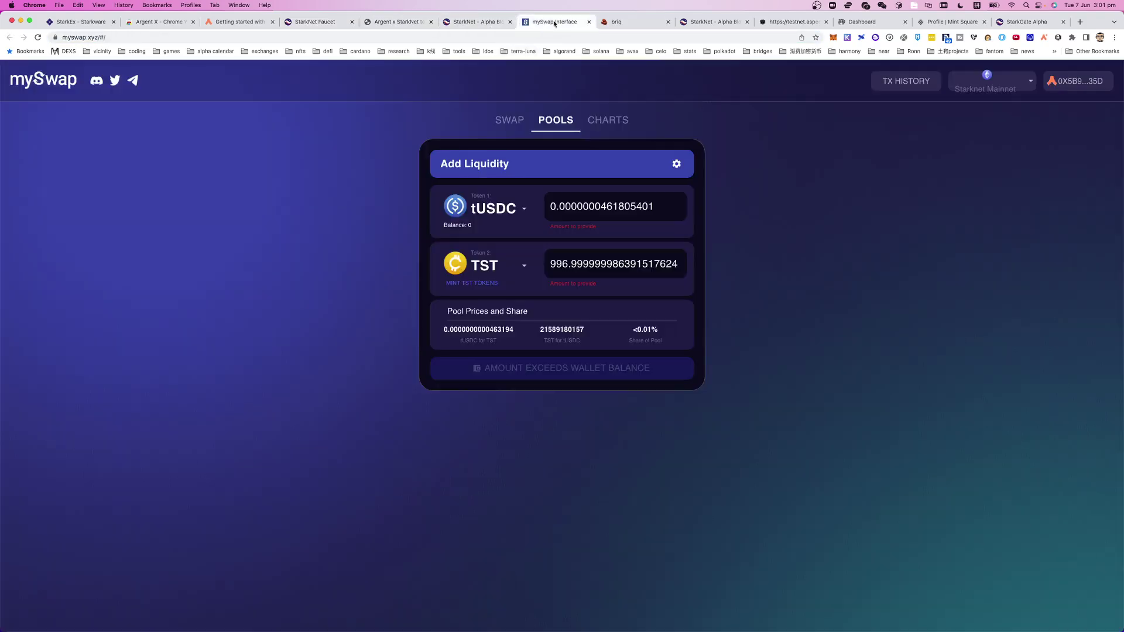
click(614, 25)
click(712, 23)
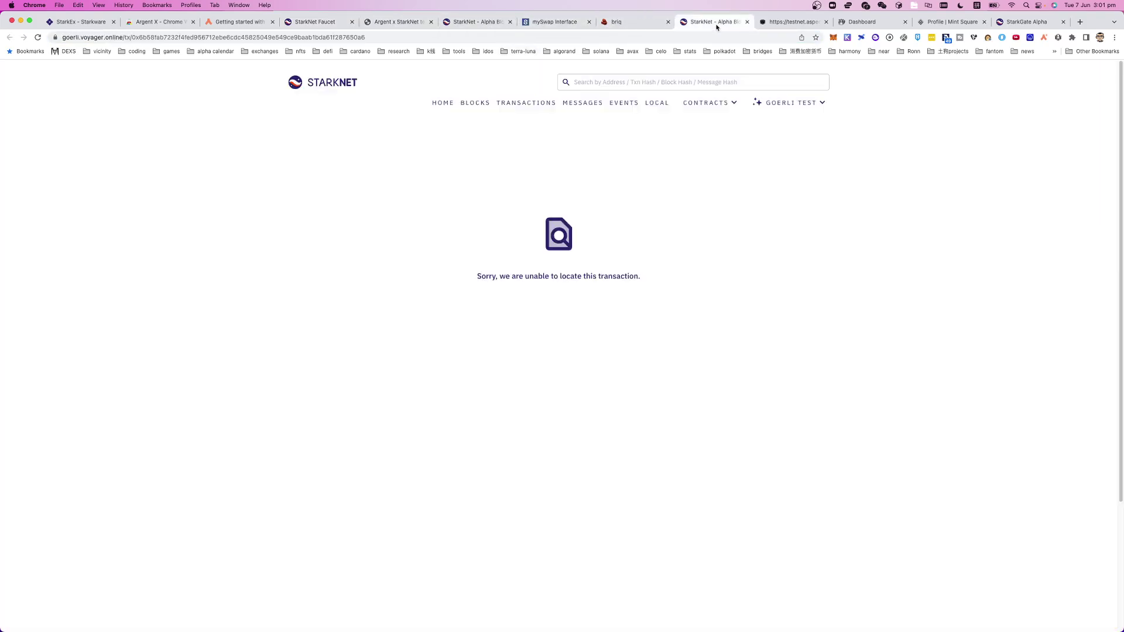
click(314, 21)
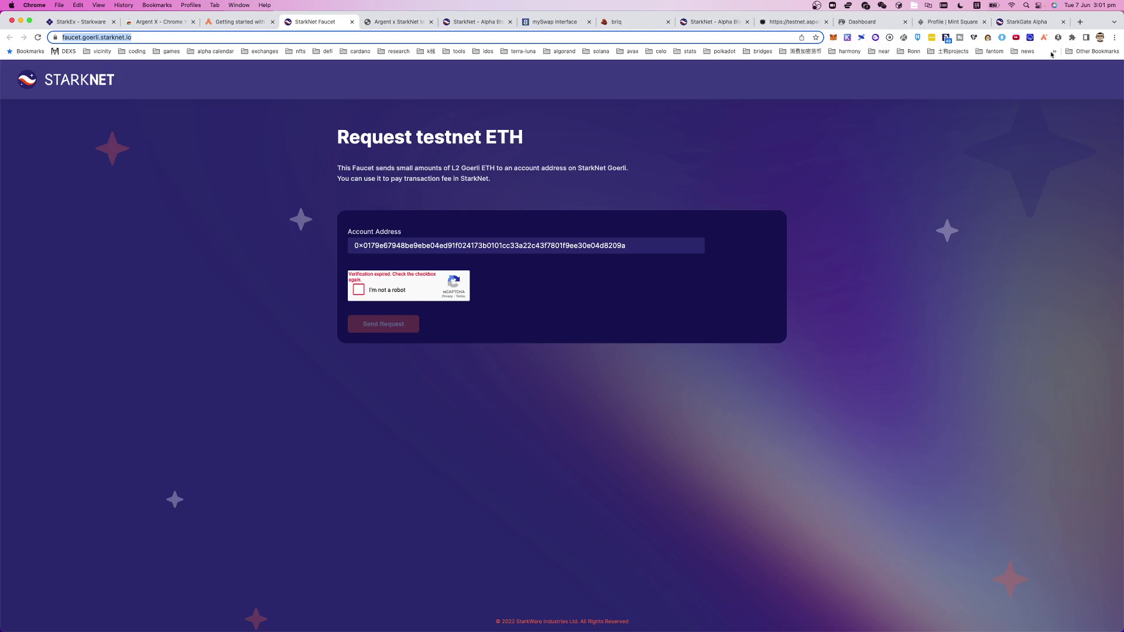
Search Google for zksync in a new browser tab and open the zkSync website.
click(1080, 23)
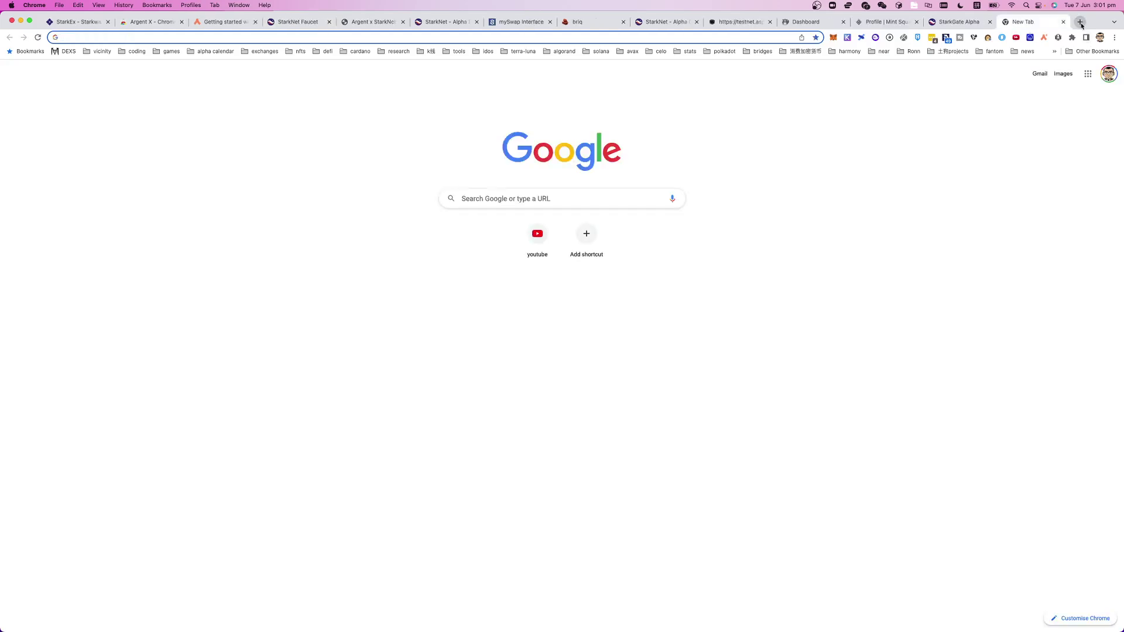
text(zk)
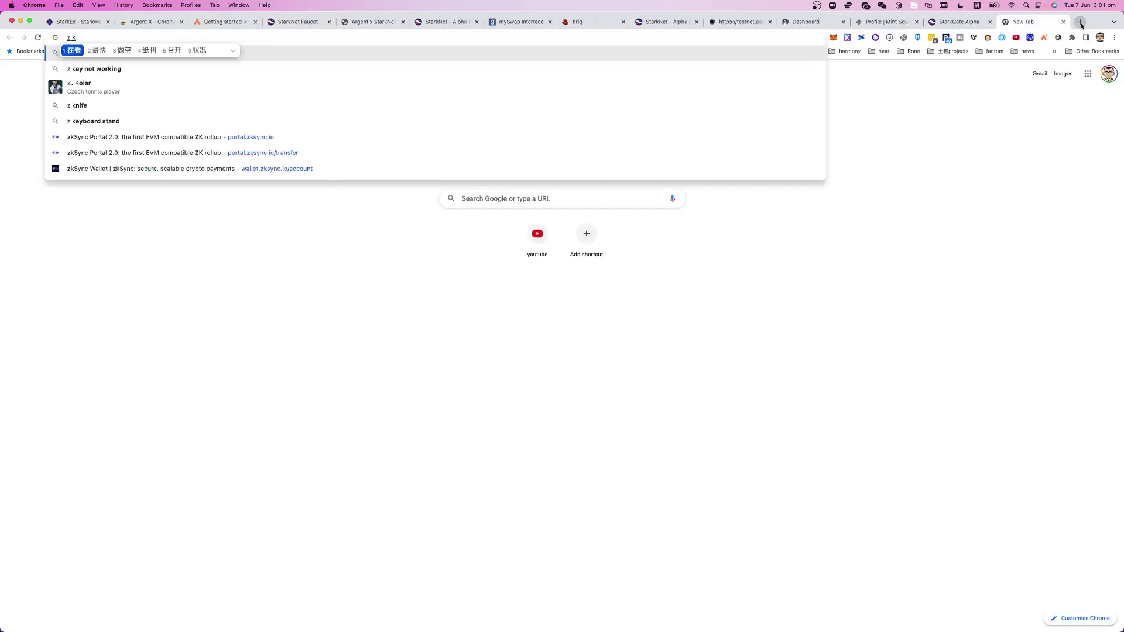
text(sync)
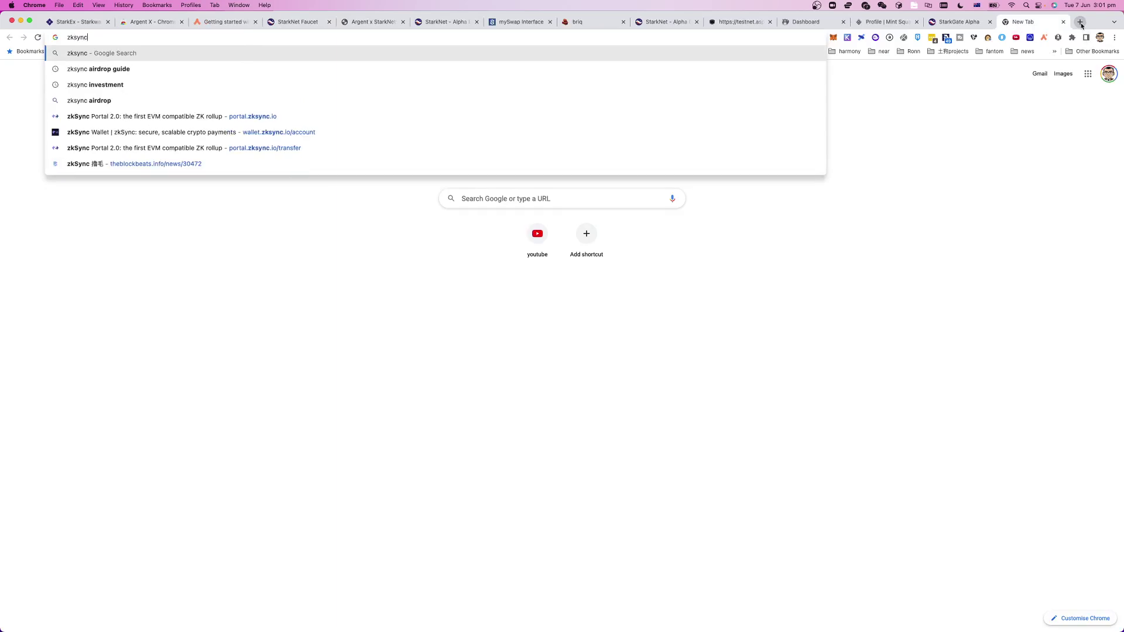
key(Return)
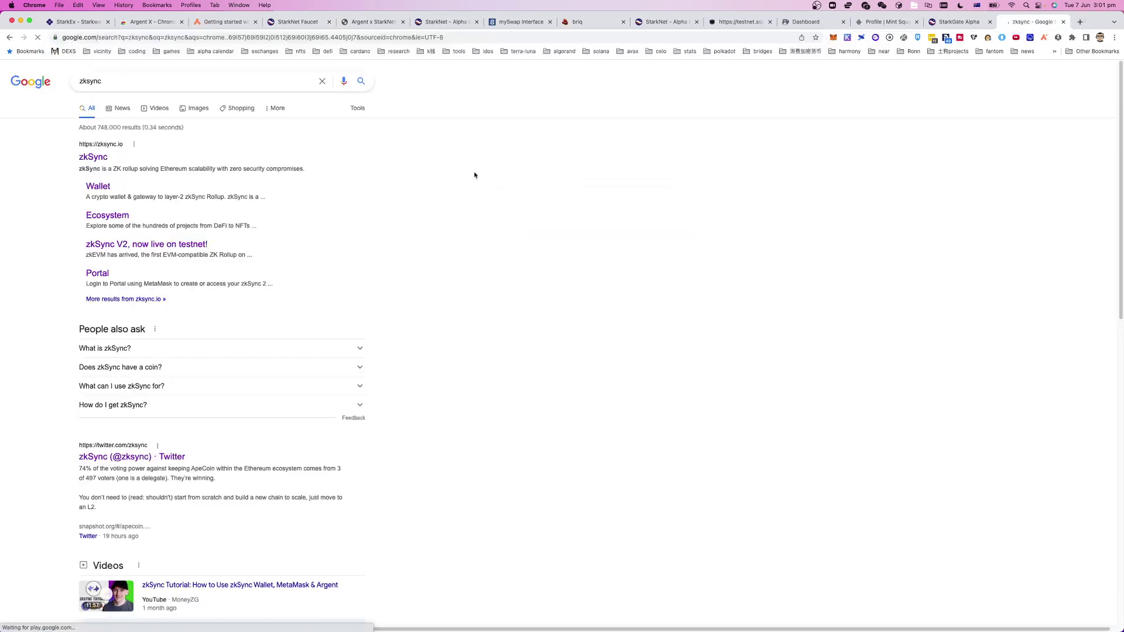
click(93, 157)
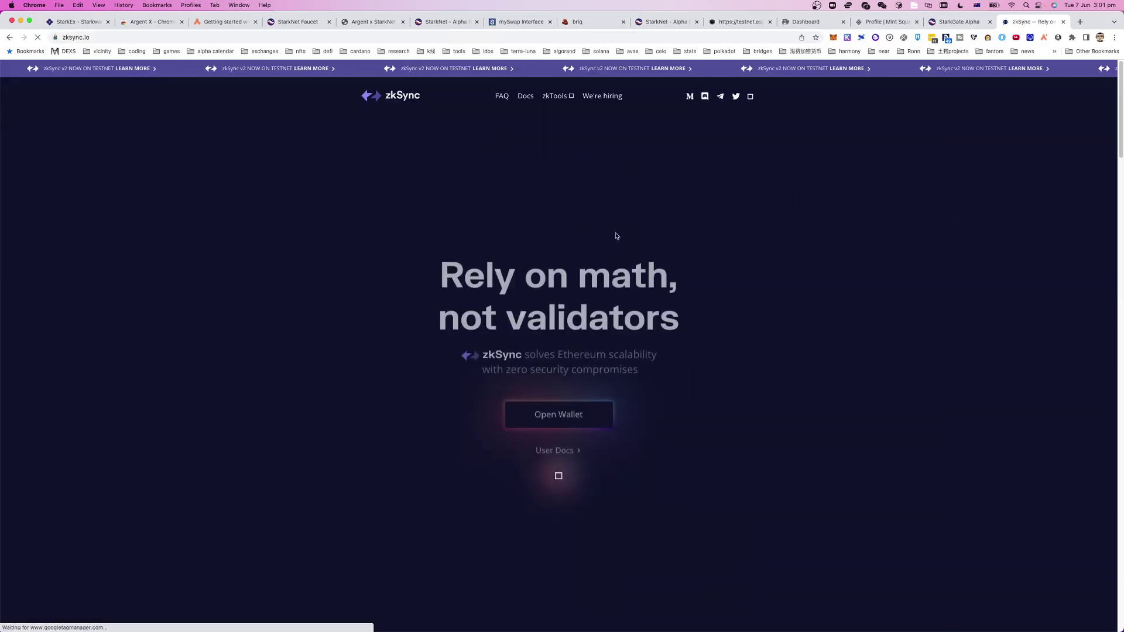
Look through the zkSync home page, including its comparison, developer and values sections, and return to its beginning.
scroll(649, 243, down, 10)
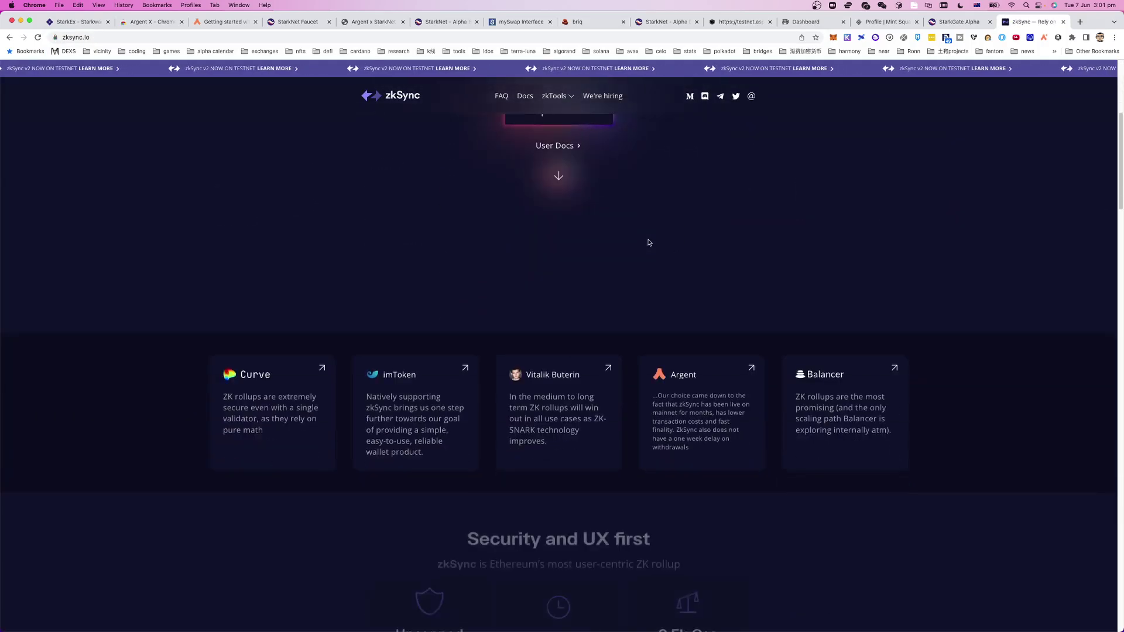
scroll(648, 242, down, 8)
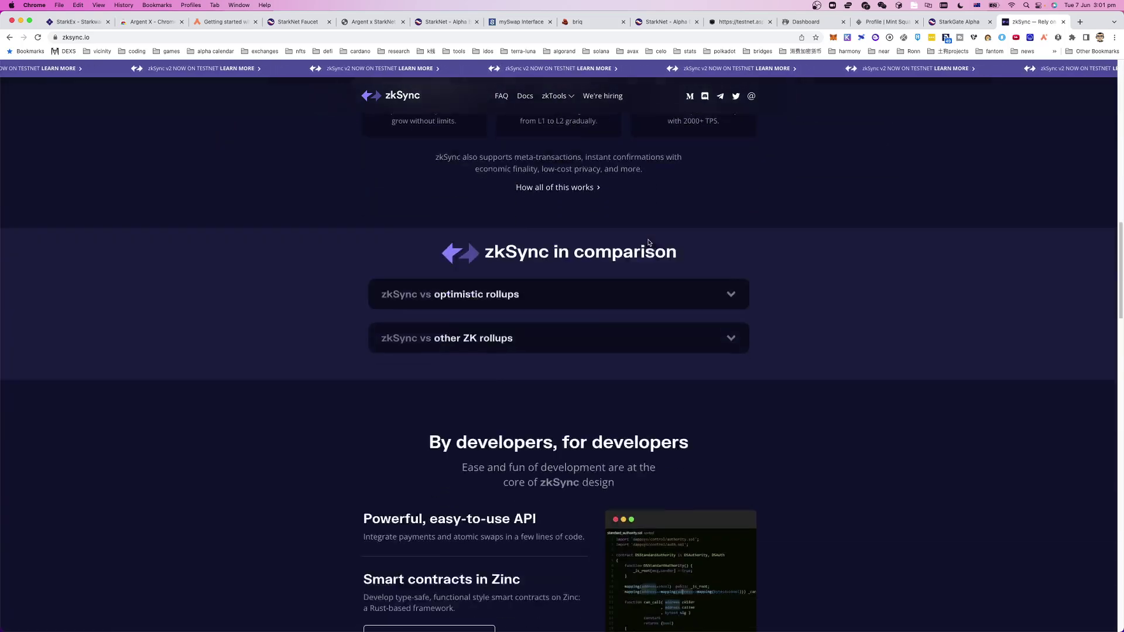
scroll(645, 247, down, 10)
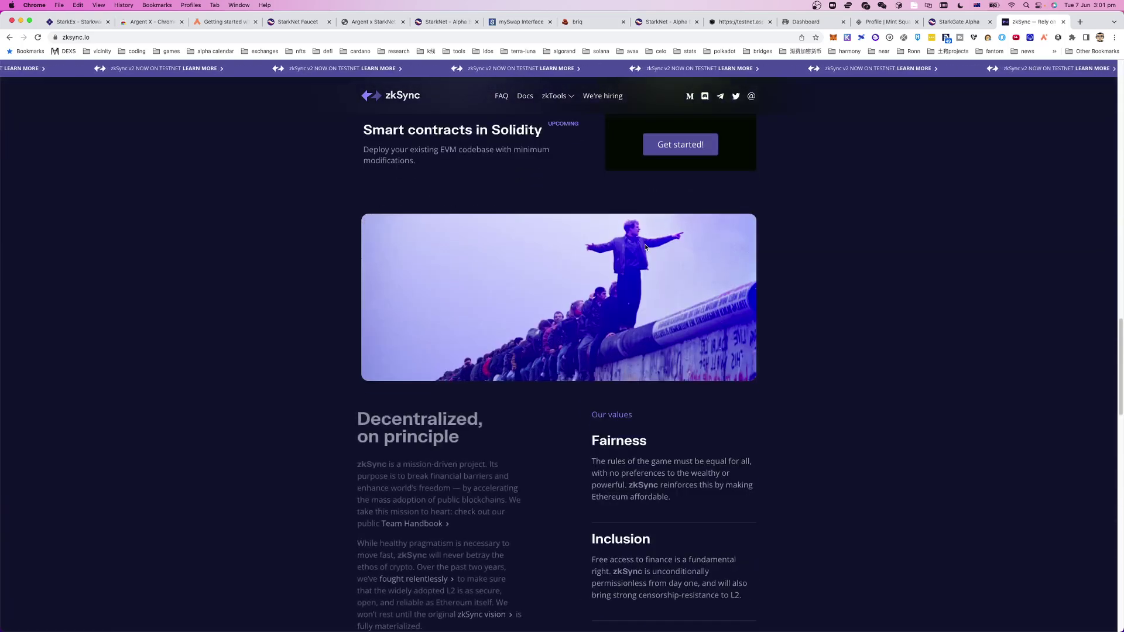
scroll(644, 249, up, 10)
scroll(642, 250, up, 15)
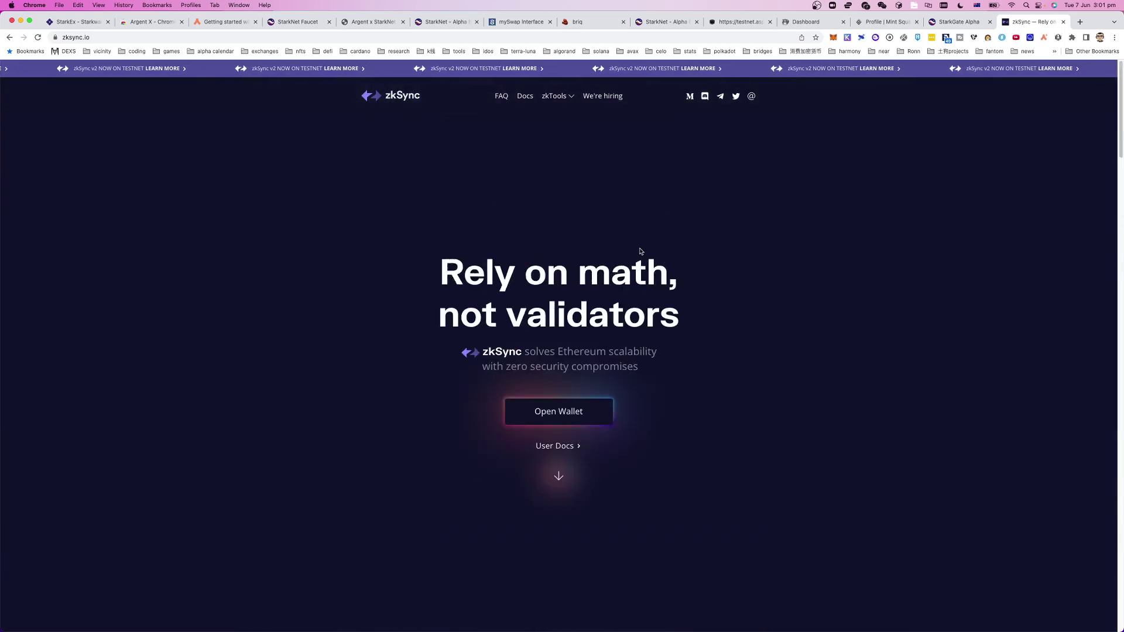